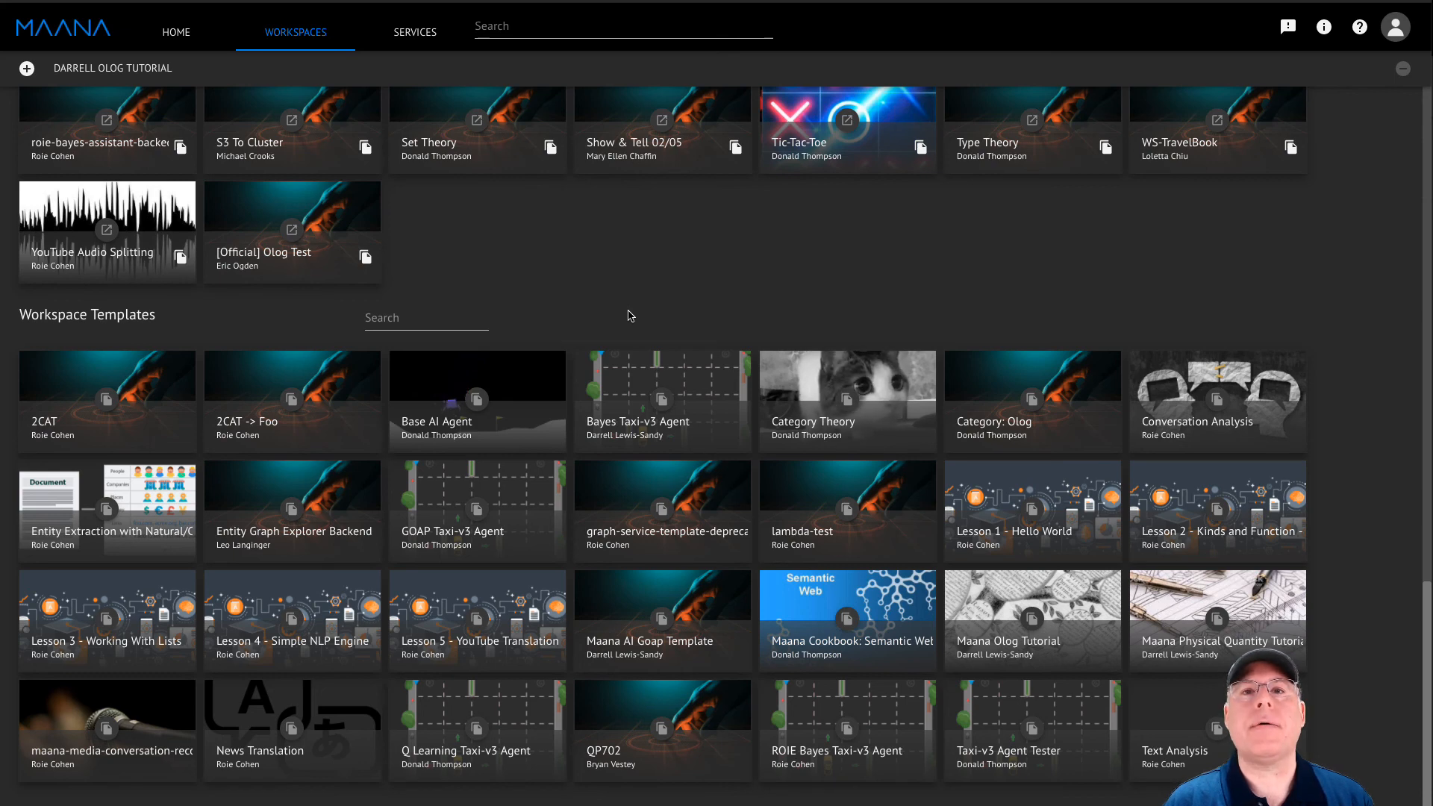
# Clone the Maana Olog Tutorial template with a personalized workspace name and the service ID dls-olog-tutorial
pyautogui.write('olog')
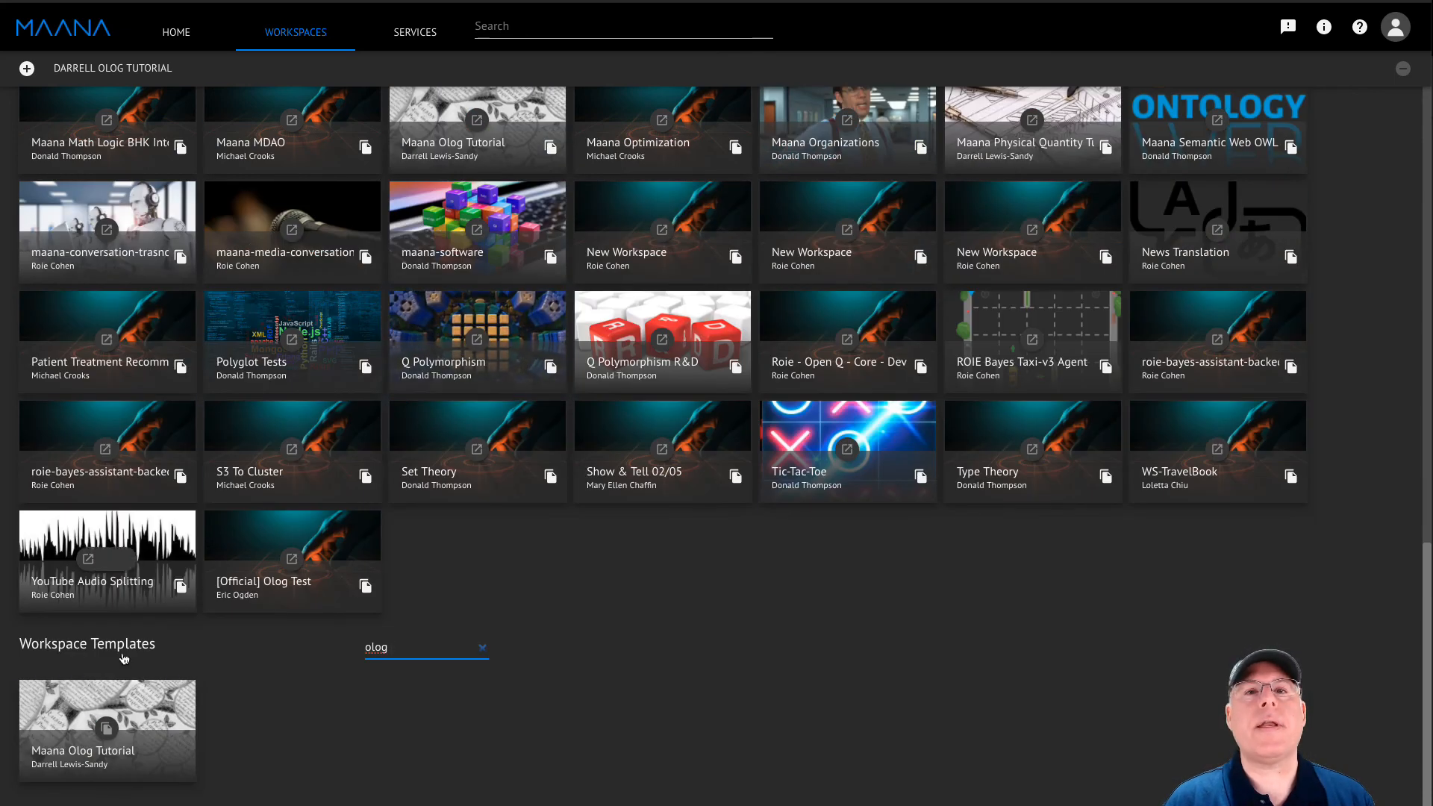
pyautogui.click(106, 728)
pyautogui.write("Darrell's Olog Tutorial")
pyautogui.press('Tab')
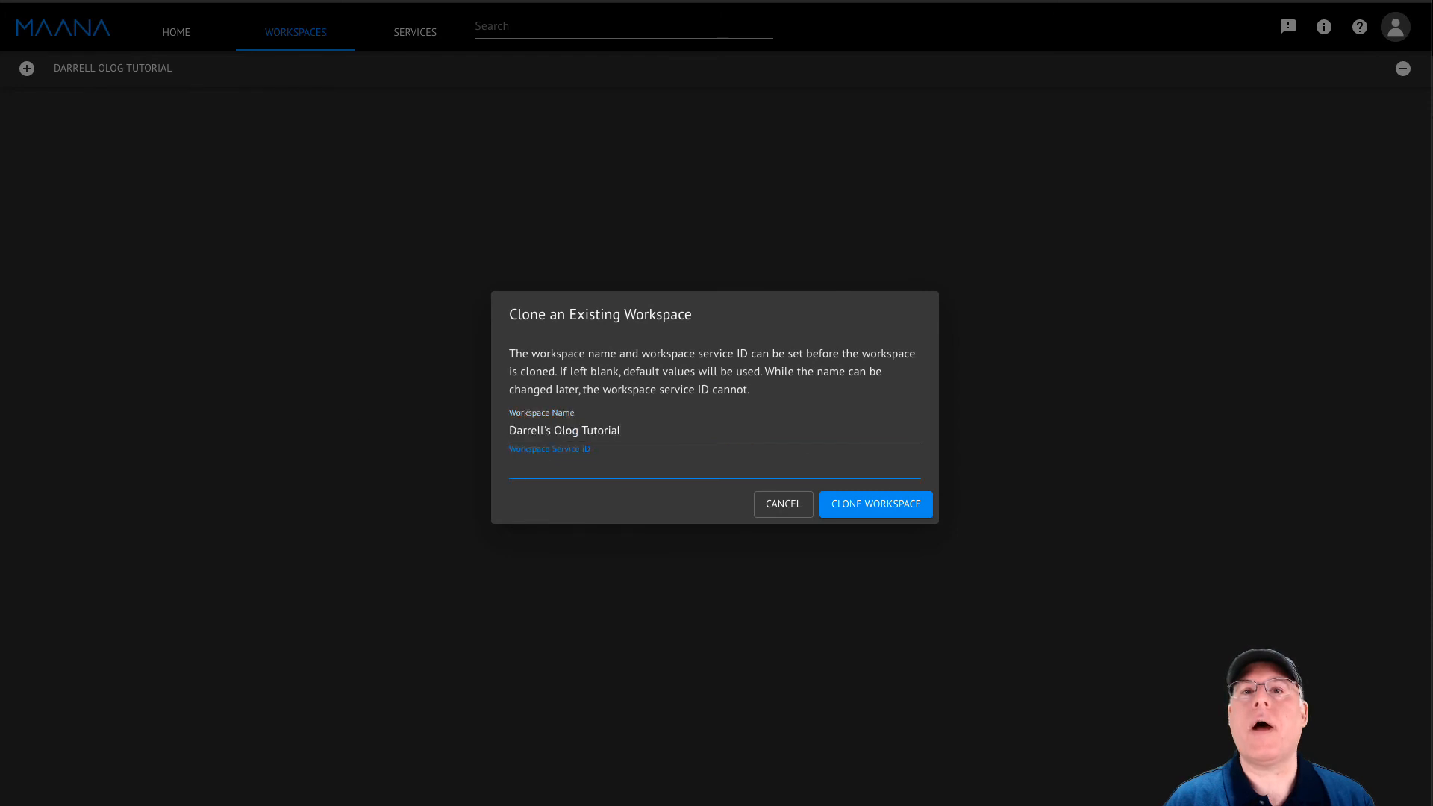
pyautogui.write('dls-olog-tutorial')
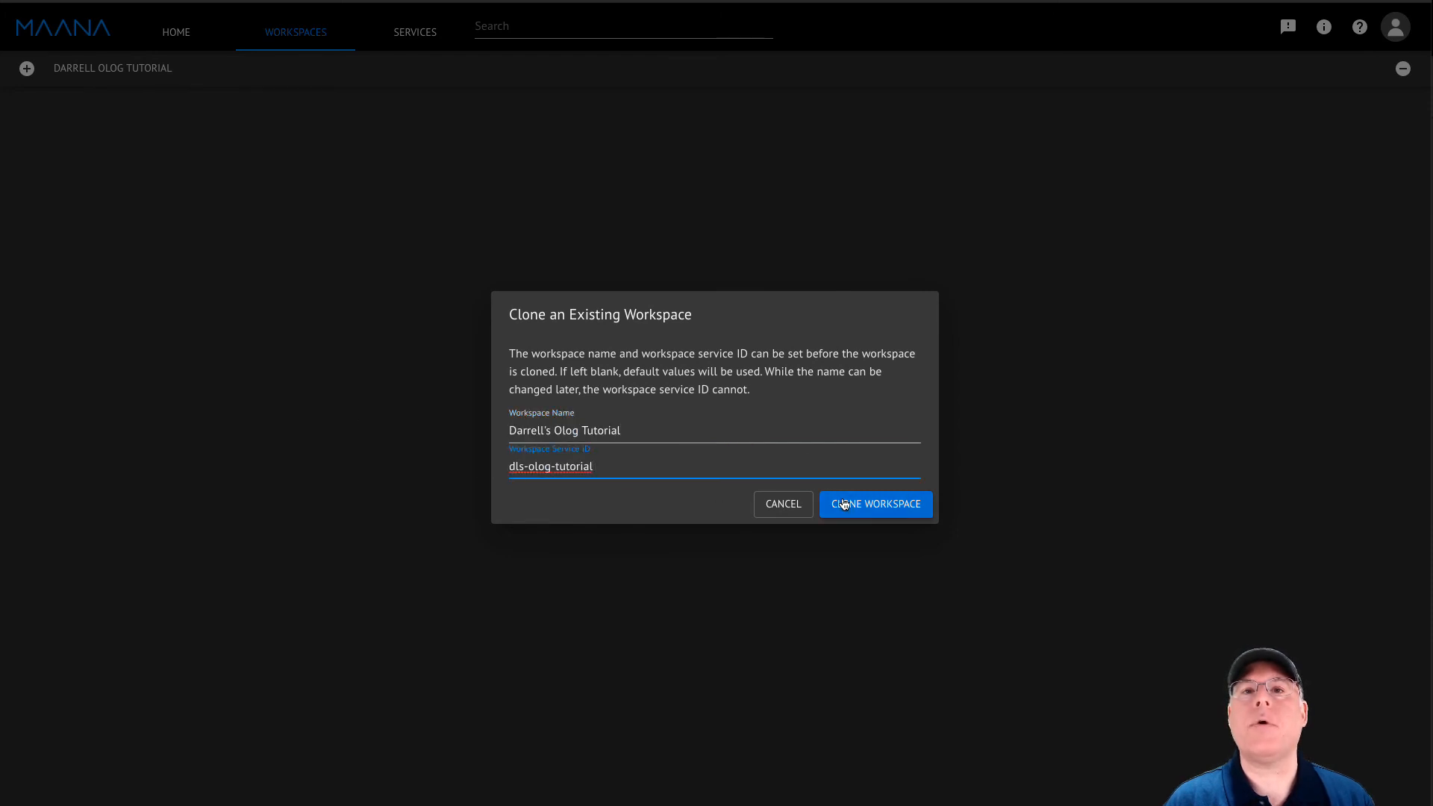
pyautogui.click(844, 506)
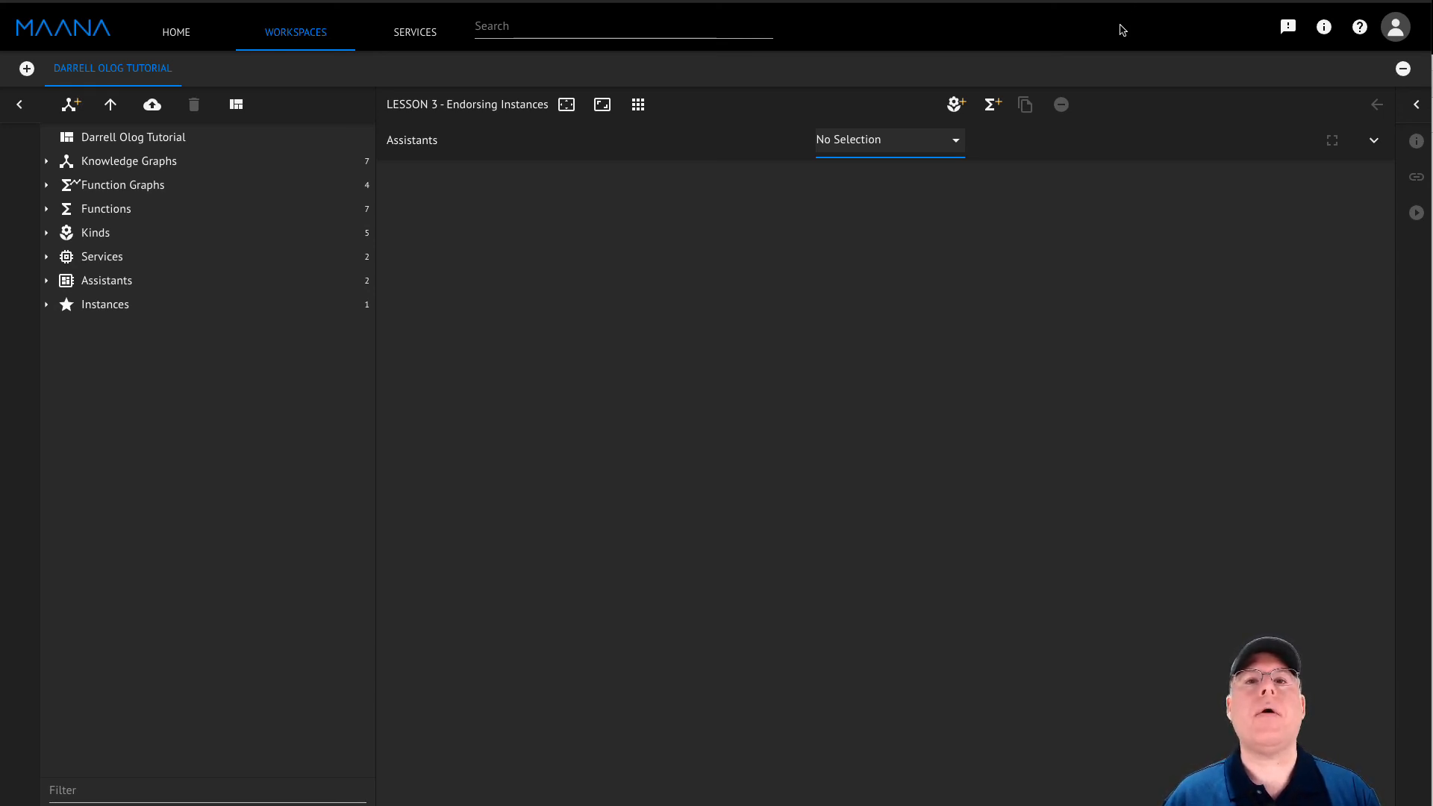
# Choose the Maana Cat Olog Assistant and open the existing first olog for editing
pyautogui.click(958, 151)
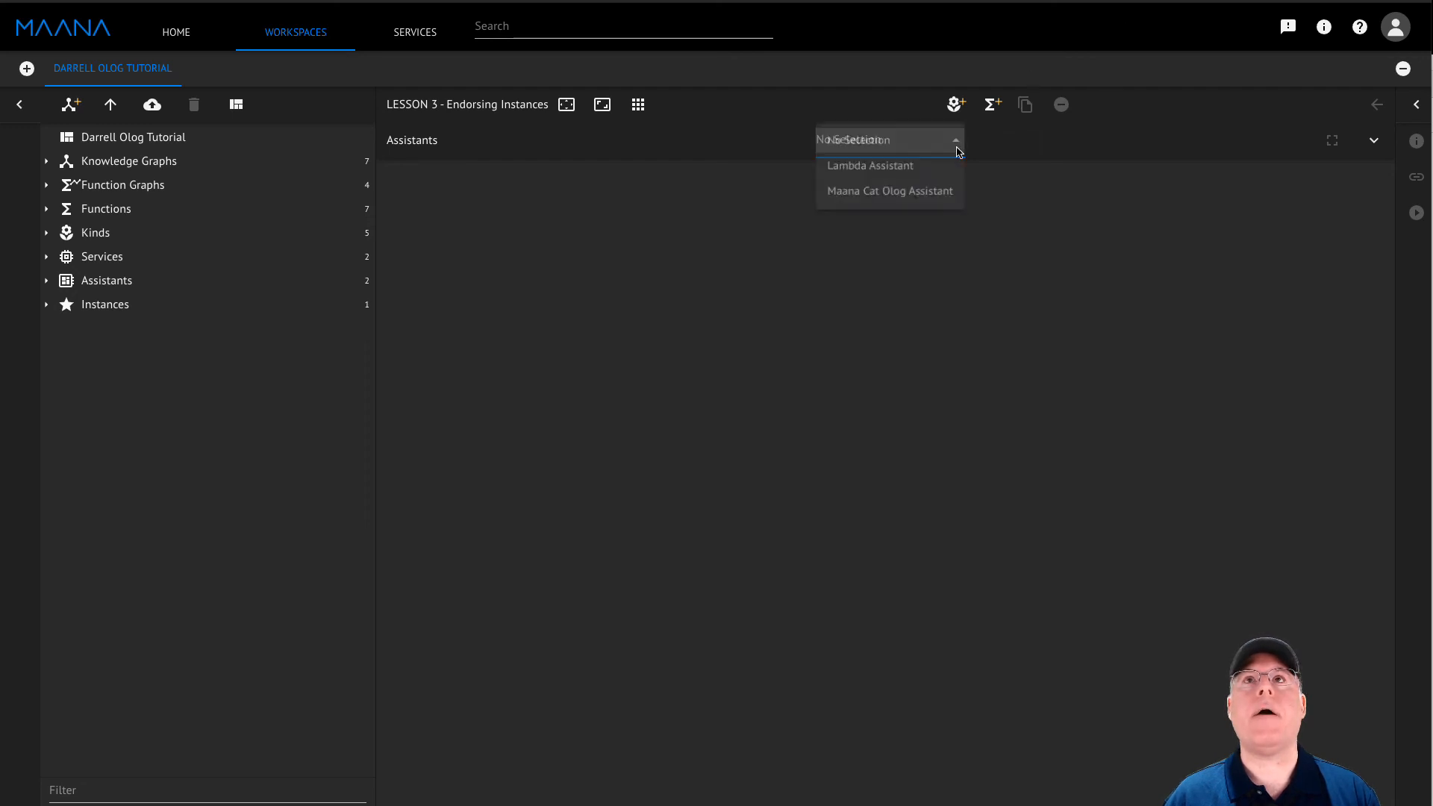
pyautogui.click(922, 196)
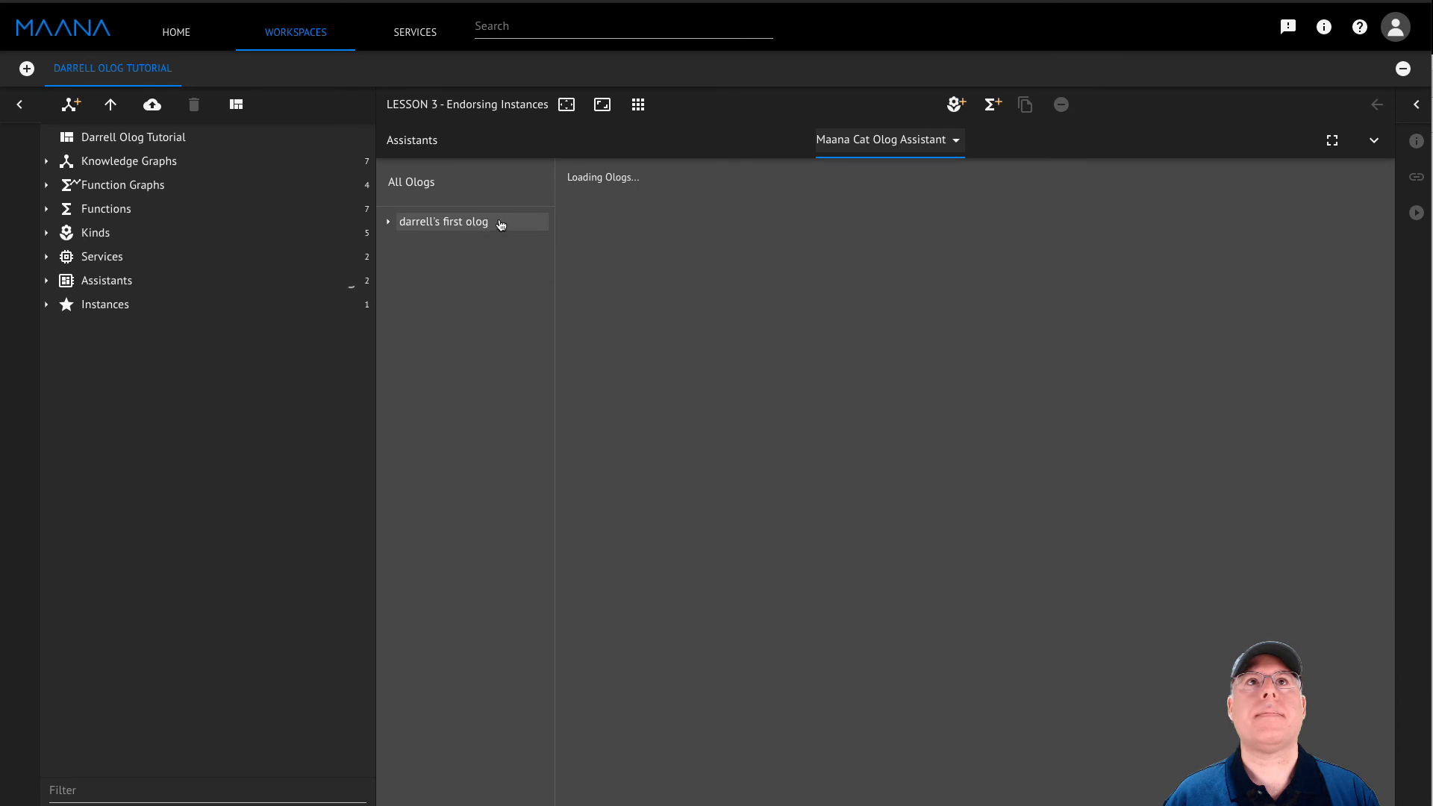
pyautogui.click(500, 225)
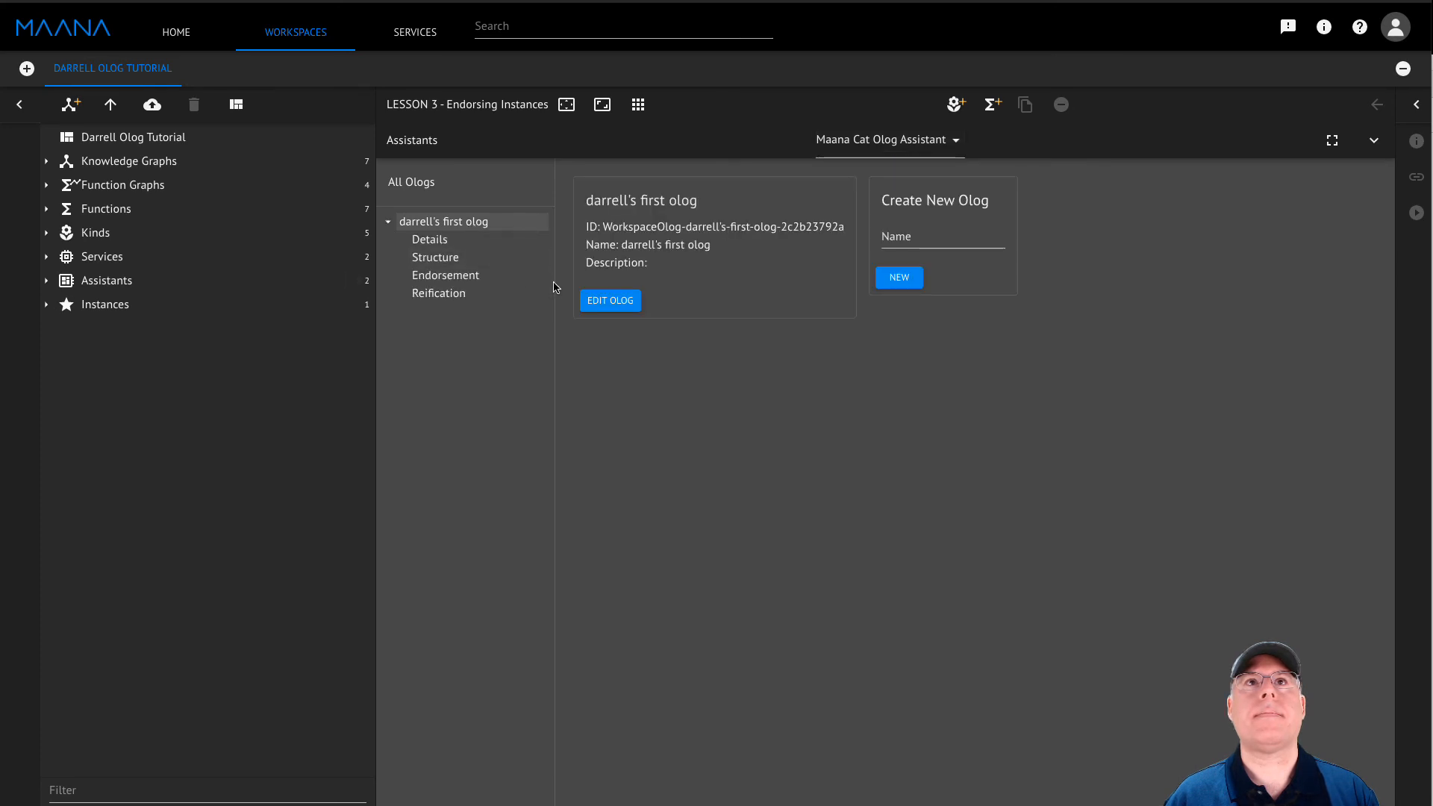
pyautogui.click(585, 299)
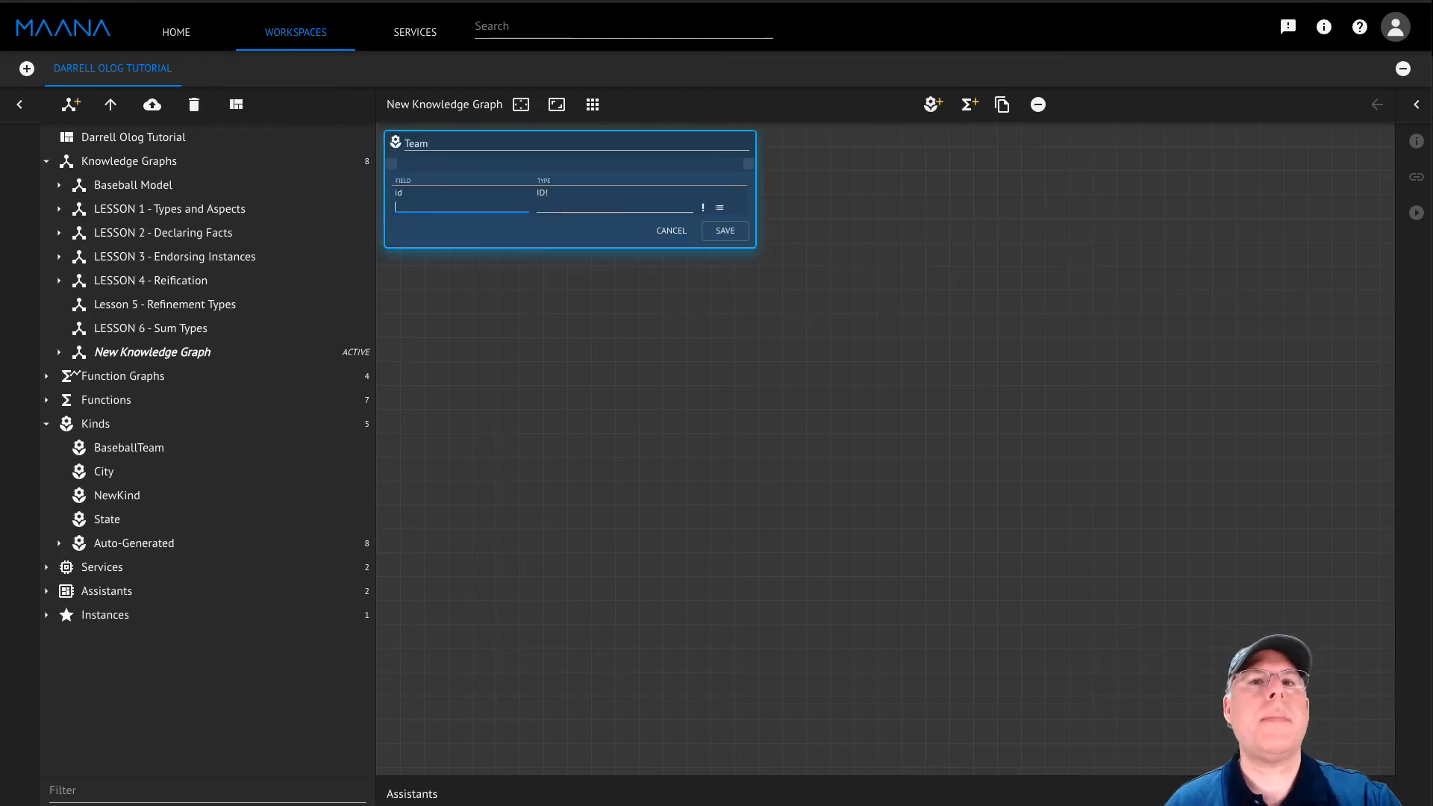
# Add a required hometown field of type ID to the Team kind
pyautogui.write('hometown')
pyautogui.press('Tab')
pyautogui.write('ID')
pyautogui.click(703, 208)
# Add a required homestate field of type ID to the Team kind and save the kind
pyautogui.click(489, 221)
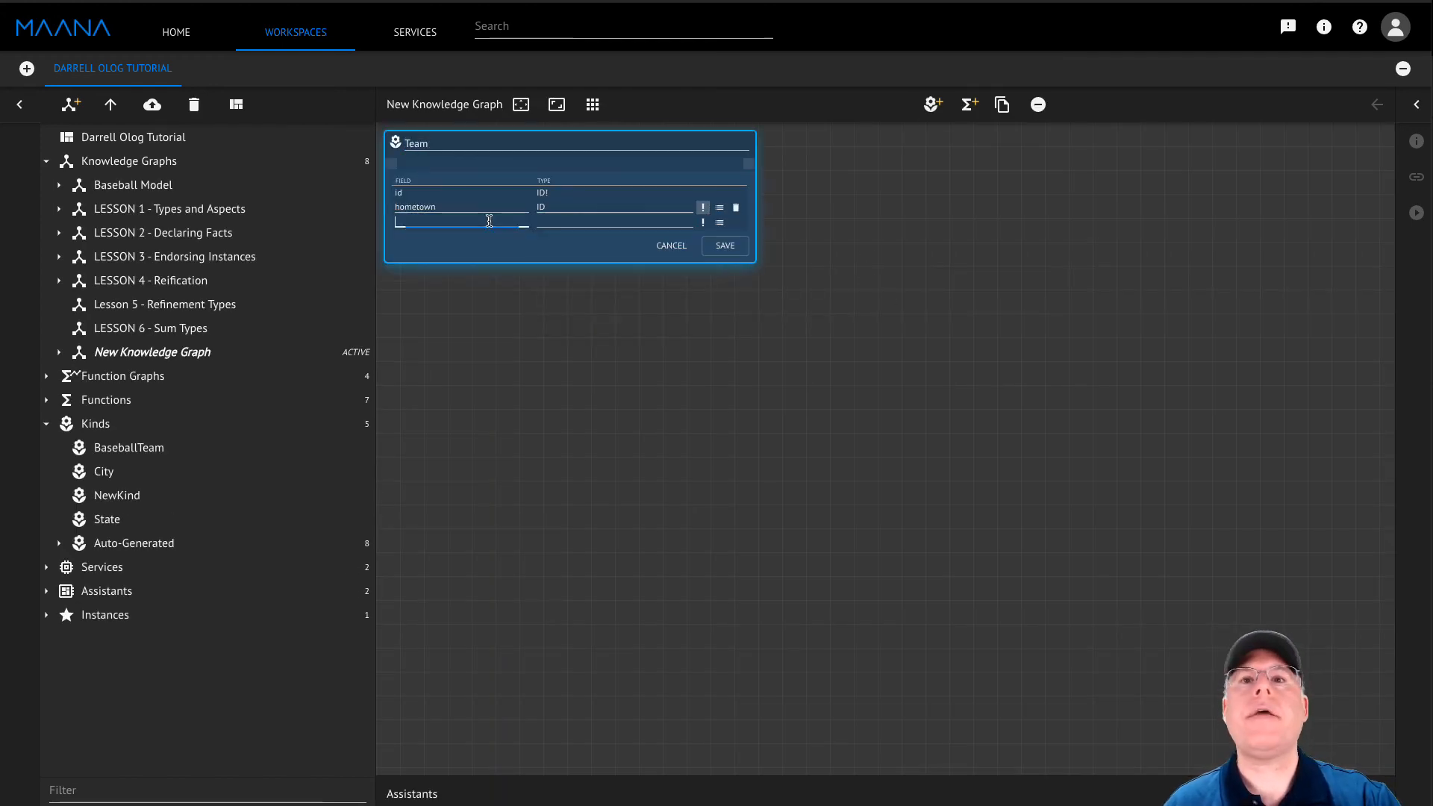
pyautogui.write('homestate')
pyautogui.press('Tab')
pyautogui.write('ID')
pyautogui.click(703, 222)
pyautogui.click(731, 261)
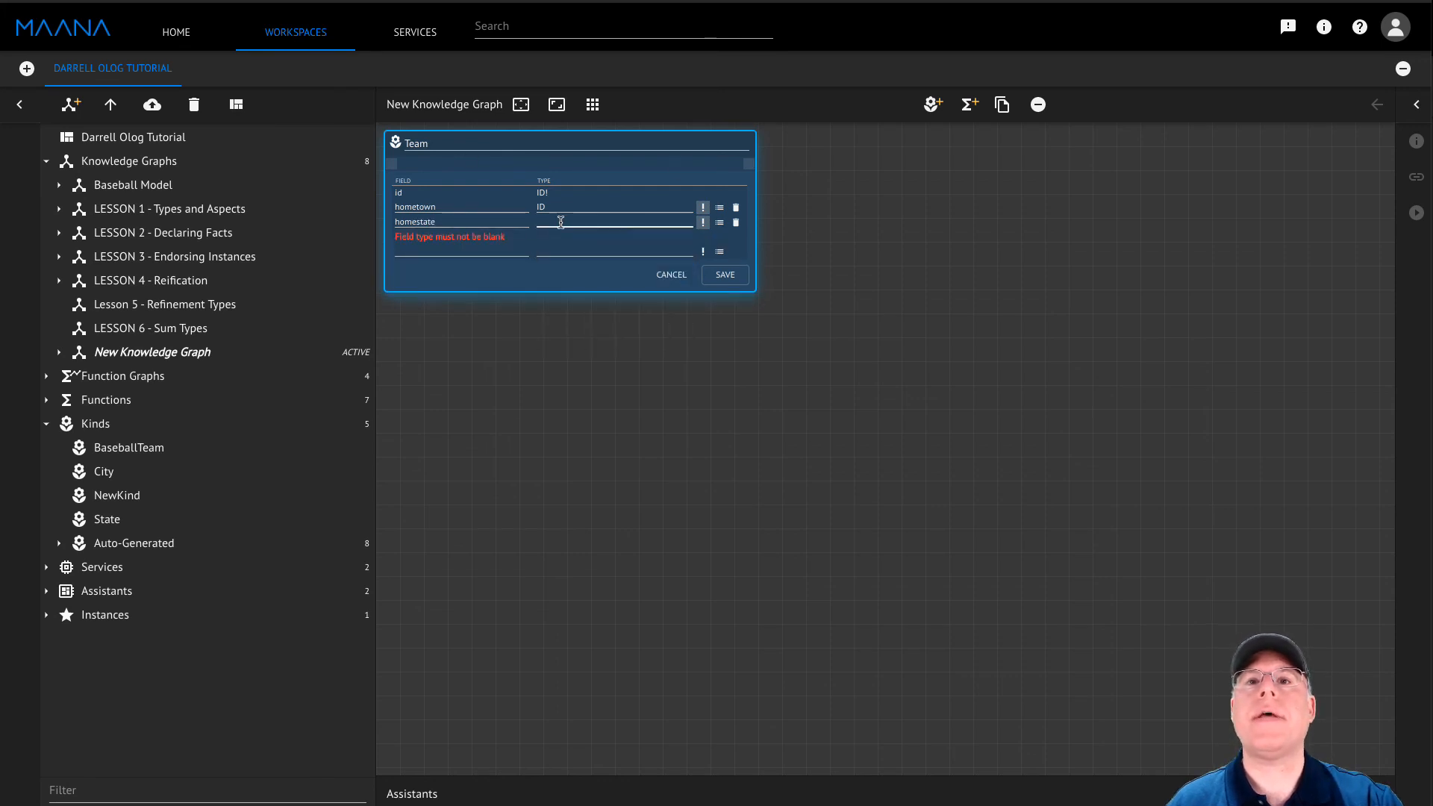
pyautogui.click(563, 221)
pyautogui.write('ID')
pyautogui.click(556, 253)
pyautogui.click(726, 274)
# Place the City and State kinds in the new knowledge graph and arrange them below the Team kind
pyautogui.moveTo(104, 472); pyautogui.dragTo(709, 309)
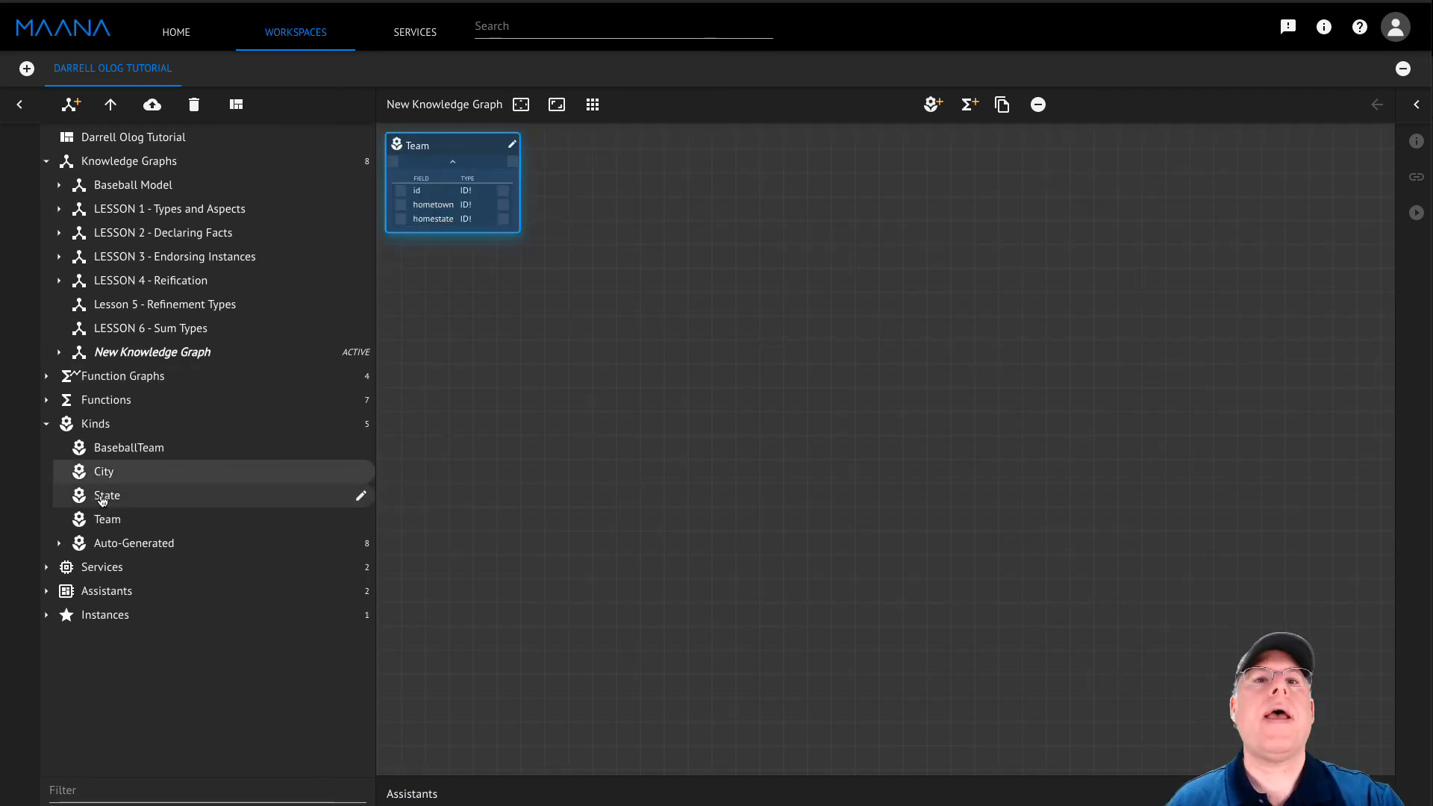
pyautogui.moveTo(103, 497); pyautogui.dragTo(811, 443)
pyautogui.moveTo(483, 150); pyautogui.dragTo(797, 218)
pyautogui.moveTo(766, 314); pyautogui.dragTo(668, 413)
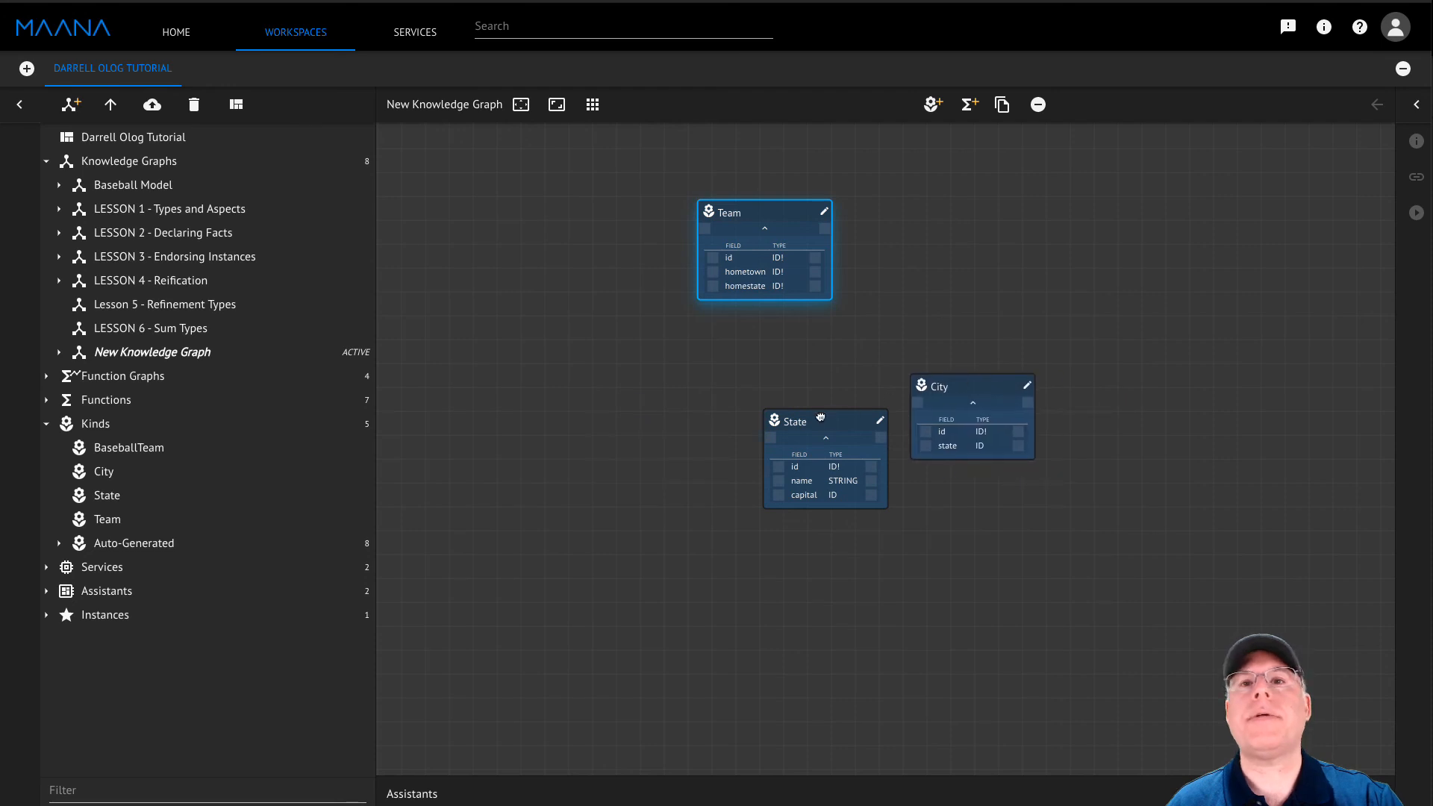
pyautogui.click(777, 195)
# Filter the inventory for addTeam and place the addTeam function beside the Team kind
pyautogui.click(112, 790)
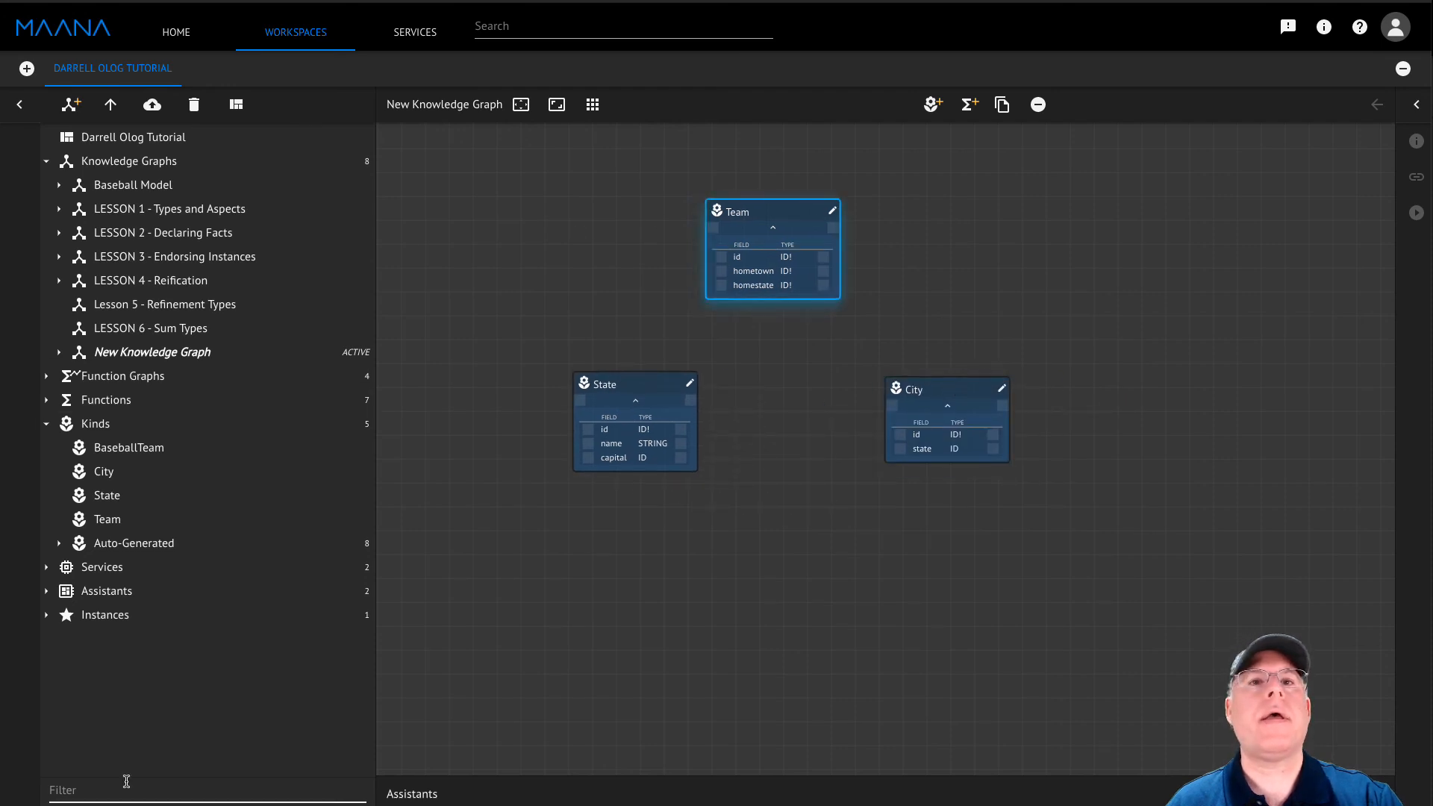
pyautogui.write('addTeam')
pyautogui.moveTo(150, 217); pyautogui.dragTo(888, 215)
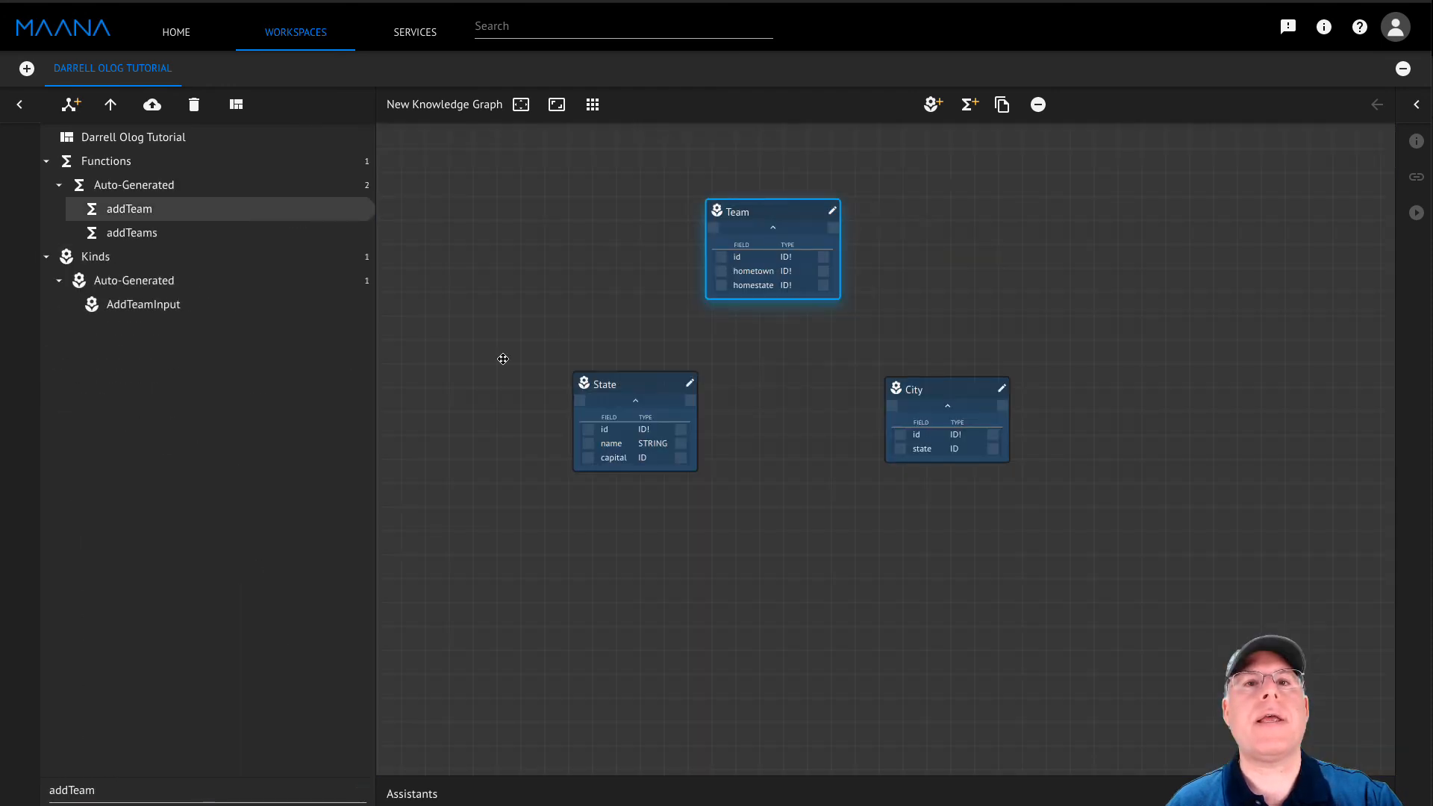
# Filter the inventory for addCity and place the addCity function beside the City kind
pyautogui.click(154, 788)
pyautogui.press('BackSpace')
pyautogui.press('BackSpace')
pyautogui.press('BackSpace')
pyautogui.press('BackSpace')
pyautogui.write('City')
pyautogui.moveTo(133, 212); pyautogui.dragTo(1026, 375)
# Filter the inventory for addState and place the addState function beside the State kind
pyautogui.moveTo(104, 789); pyautogui.dragTo(14, 789)
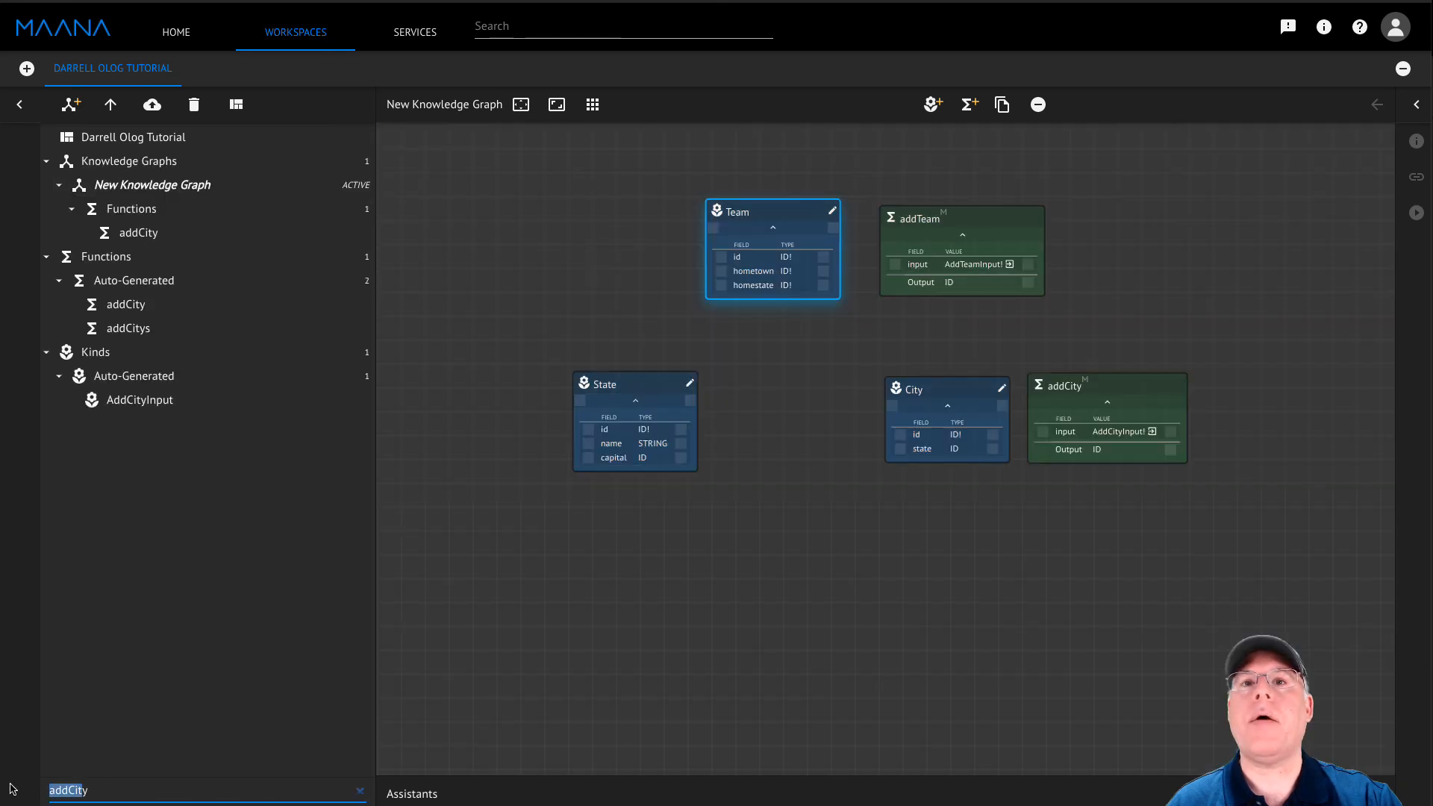
pyautogui.write('addState')
pyautogui.moveTo(131, 209); pyautogui.dragTo(400, 377)
# Run addTeam with id Dallas Cowboys, hometown Dallas and homestate TX
pyautogui.click(963, 224)
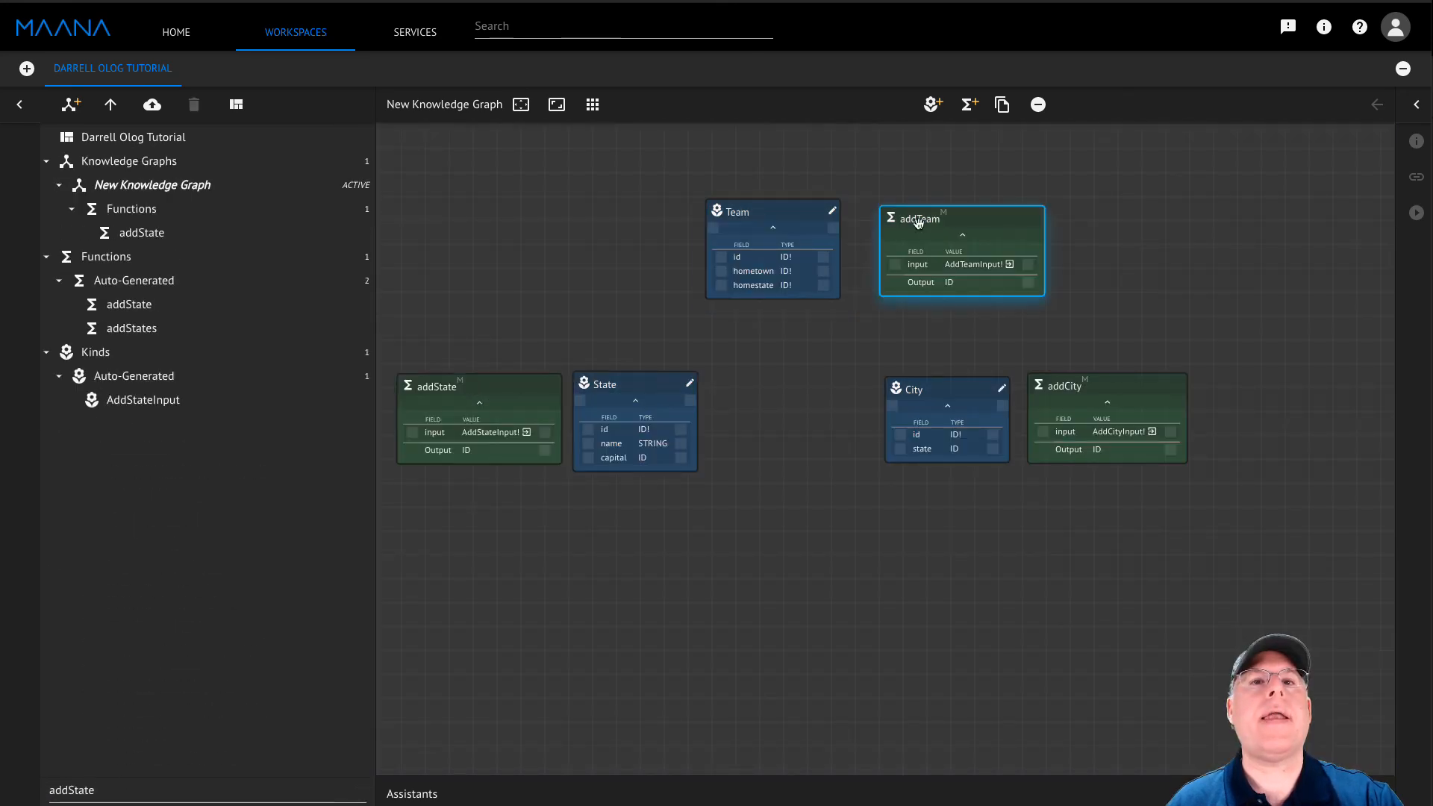
pyautogui.click(1417, 212)
pyautogui.click(1233, 313)
pyautogui.click(1313, 362)
pyautogui.write('Dallas Cowboys')
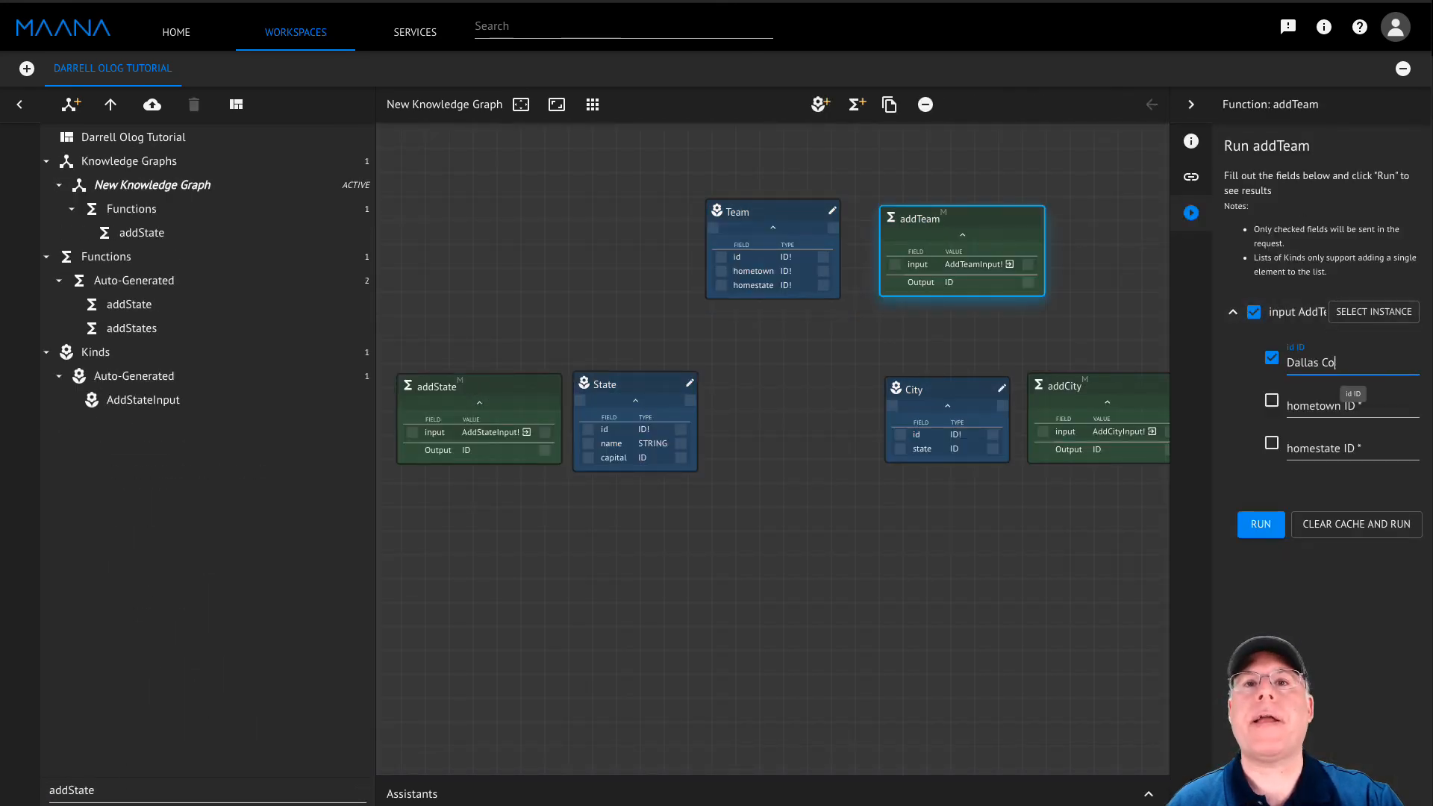
pyautogui.click(1336, 407)
pyautogui.write('Dallas')
pyautogui.click(1343, 448)
pyautogui.write('TX')
pyautogui.click(1262, 524)
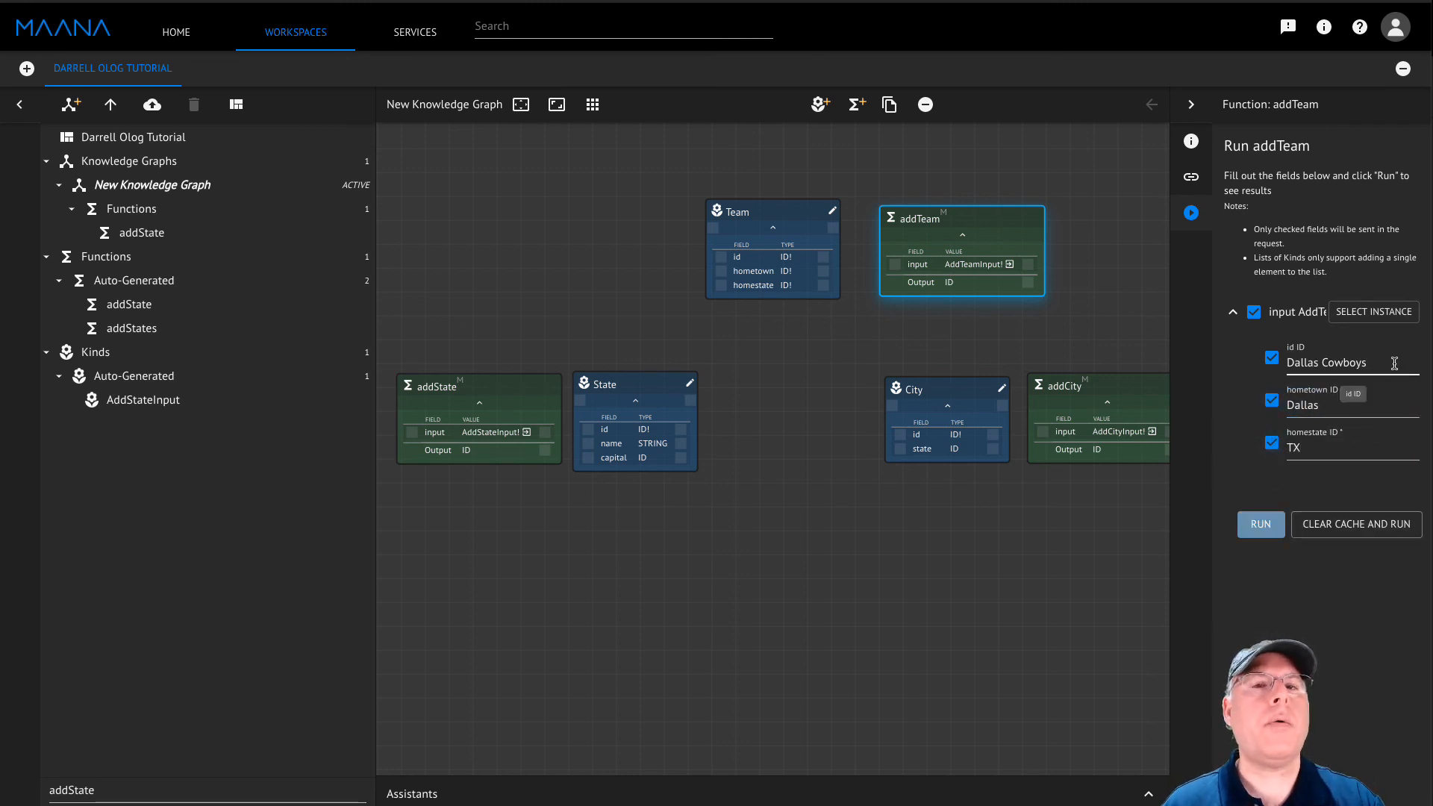
# Run addTeam with id New England Patriots, hometown Boston and homestate MA
pyautogui.moveTo(1394, 364); pyautogui.dragTo(1251, 368)
pyautogui.write('New England Patriots')
pyautogui.moveTo(1336, 405); pyautogui.dragTo(1271, 402)
pyautogui.write('Boston')
pyautogui.moveTo(1329, 448); pyautogui.dragTo(1272, 444)
pyautogui.write('MA')
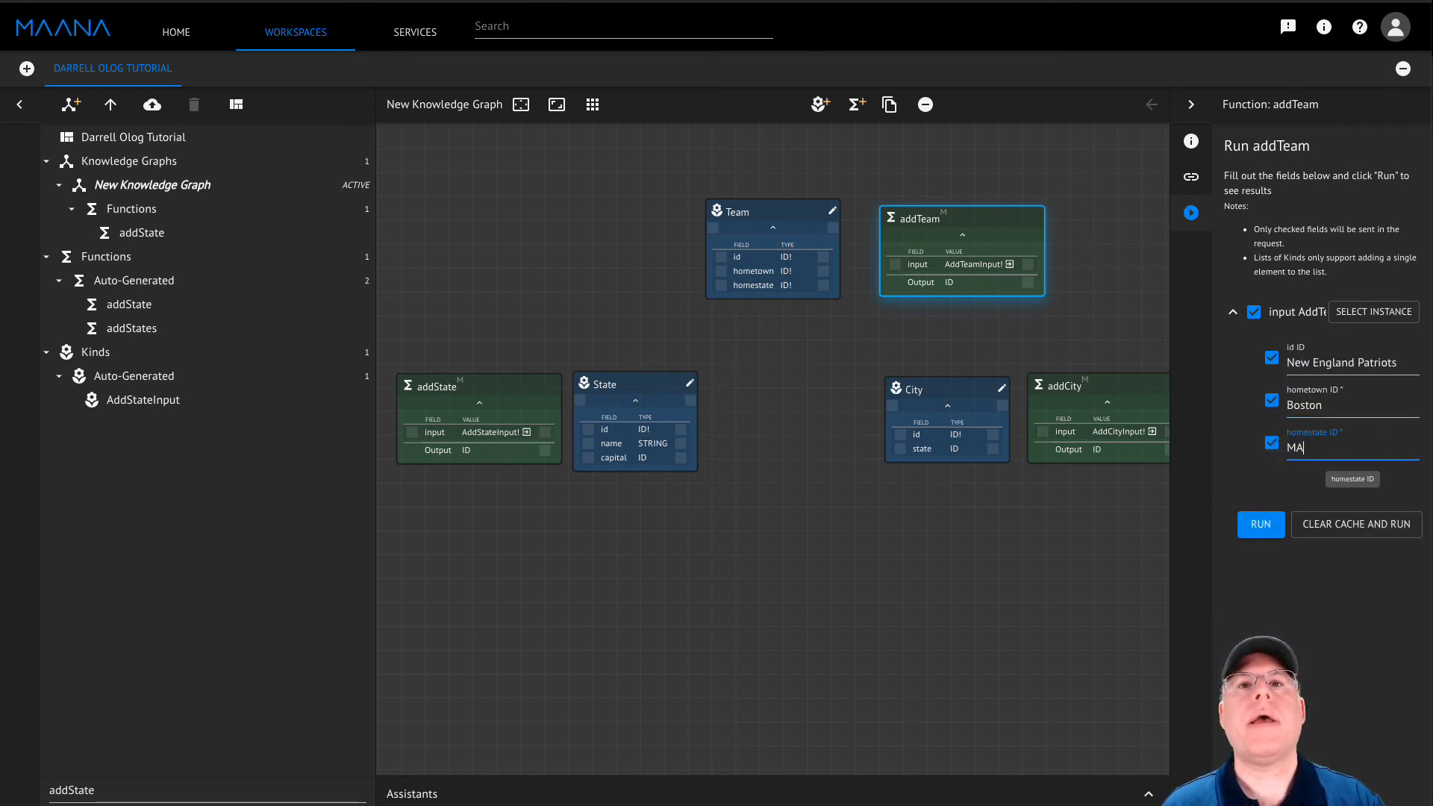
pyautogui.click(1343, 525)
# Run addTeam with id Philadelphia Eagles, hometown Philadelphia and homestate PA
pyautogui.moveTo(1394, 362); pyautogui.dragTo(1272, 359)
pyautogui.write('Philadelphia Eagles')
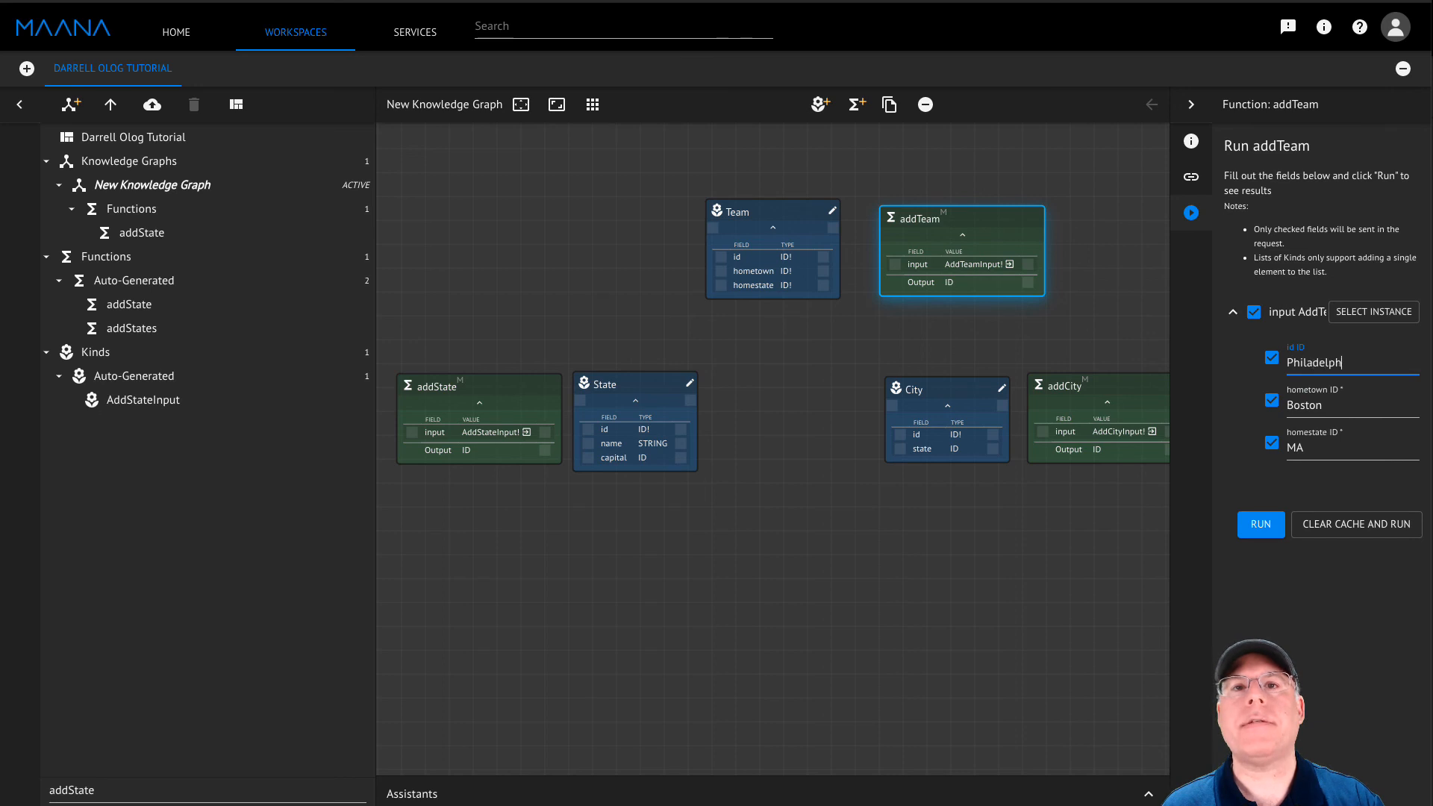
pyautogui.moveTo(1335, 405); pyautogui.dragTo(1278, 403)
pyautogui.write('Philadelphia')
pyautogui.moveTo(1328, 448); pyautogui.dragTo(1272, 445)
pyautogui.write('PA')
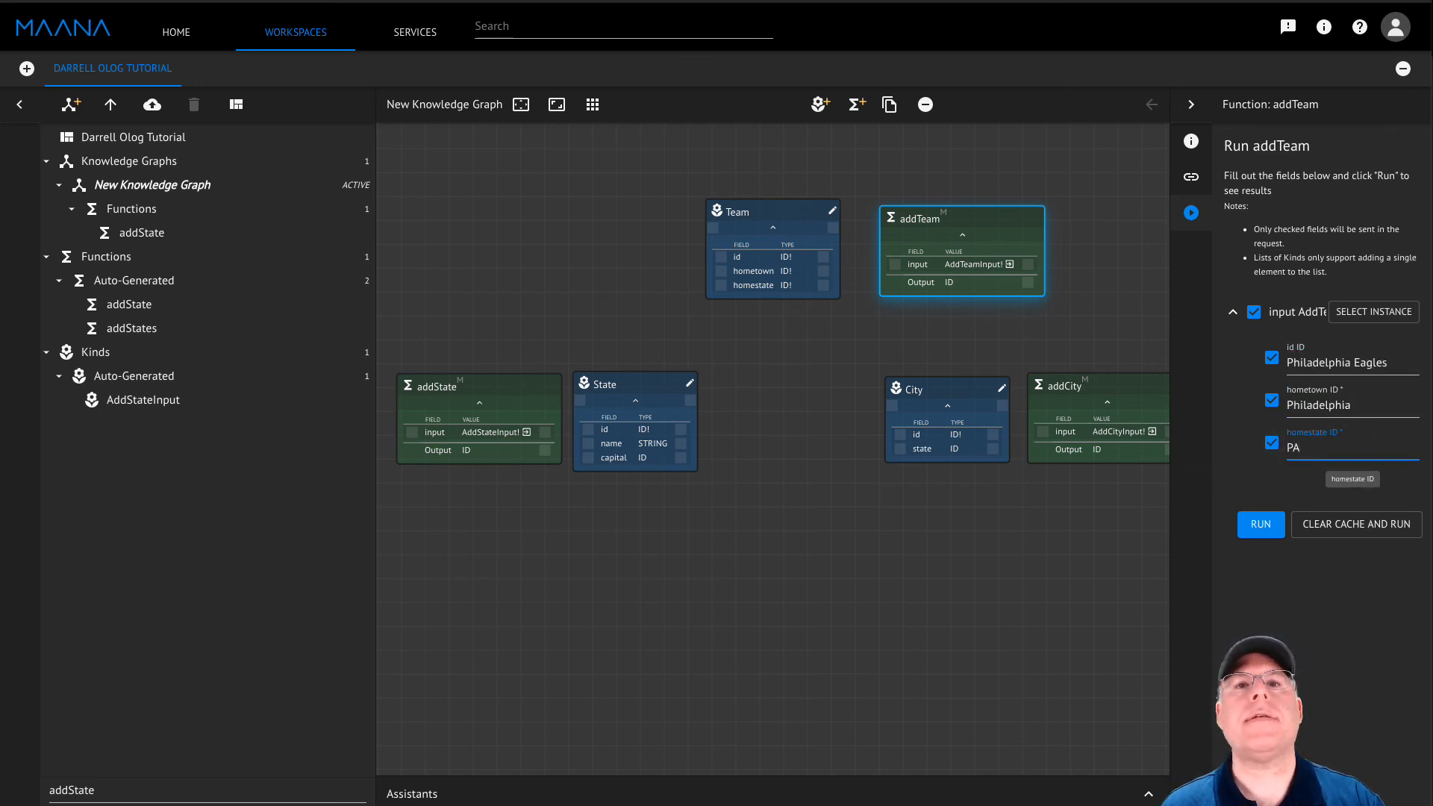
pyautogui.click(1344, 525)
# Select the Team kind, expand the assistant area, and open the Endorsement section of the first olog
pyautogui.click(793, 215)
pyautogui.click(1146, 791)
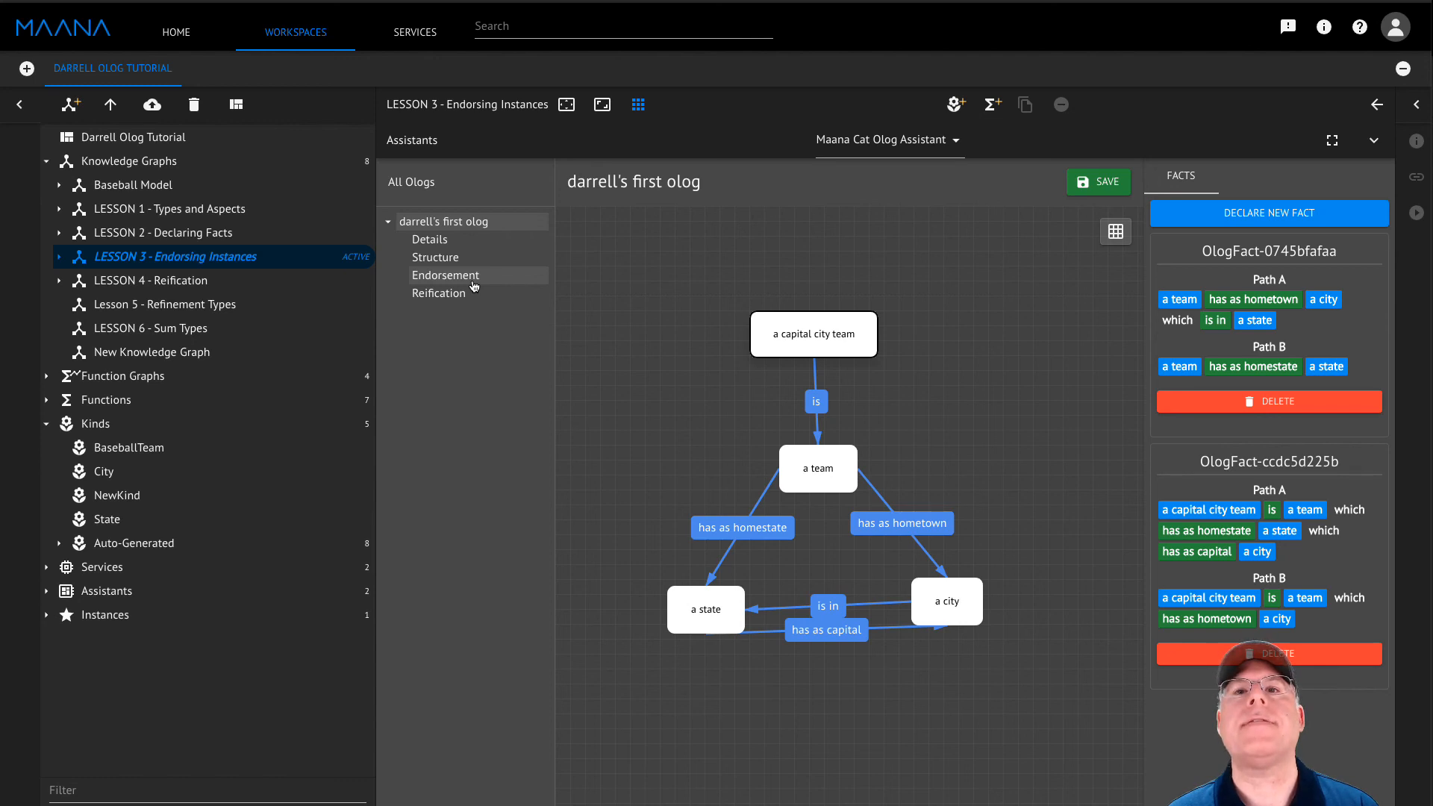
pyautogui.click(472, 284)
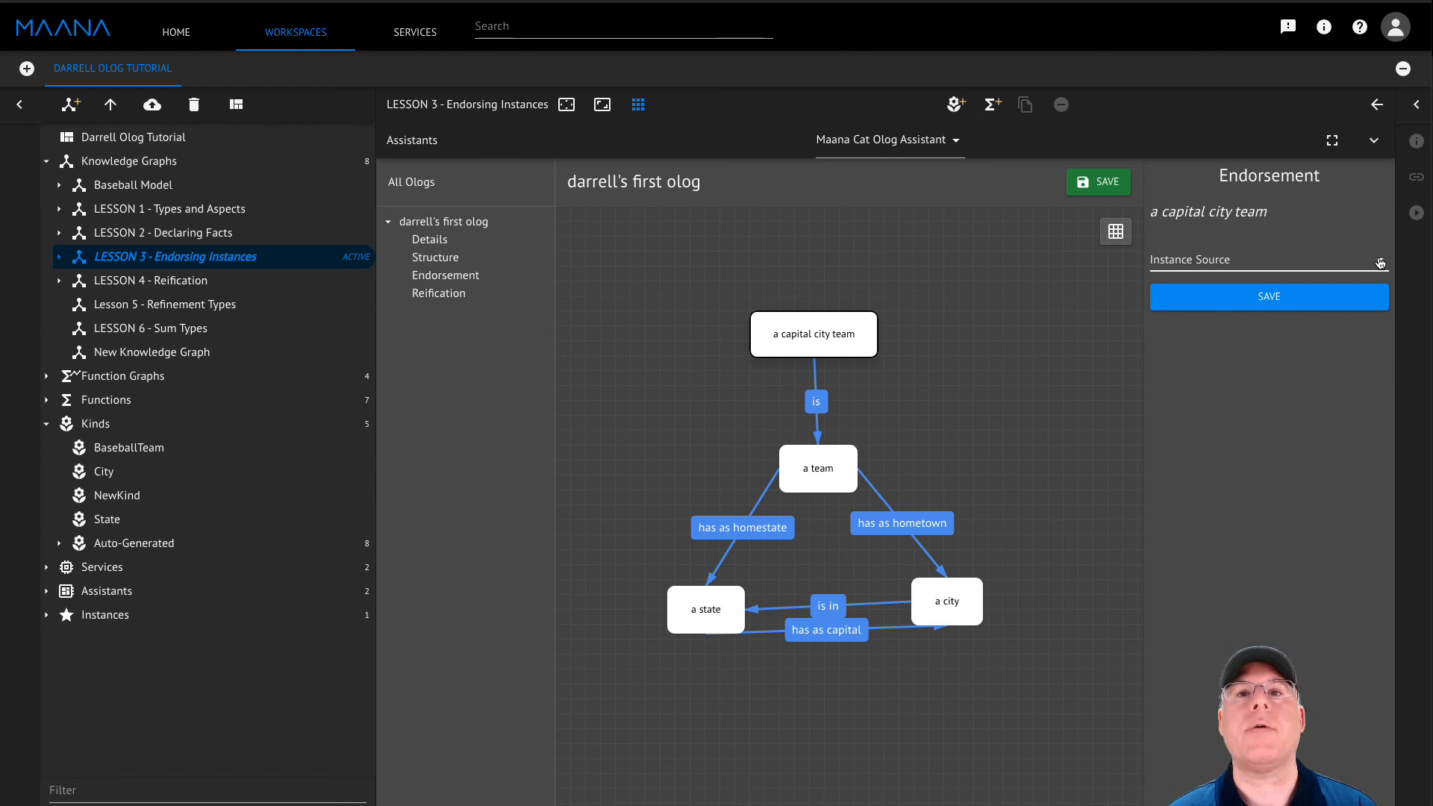
# Endorse the "a capital city team" type with allBaseballTeams as its instance source
pyautogui.click(1380, 262)
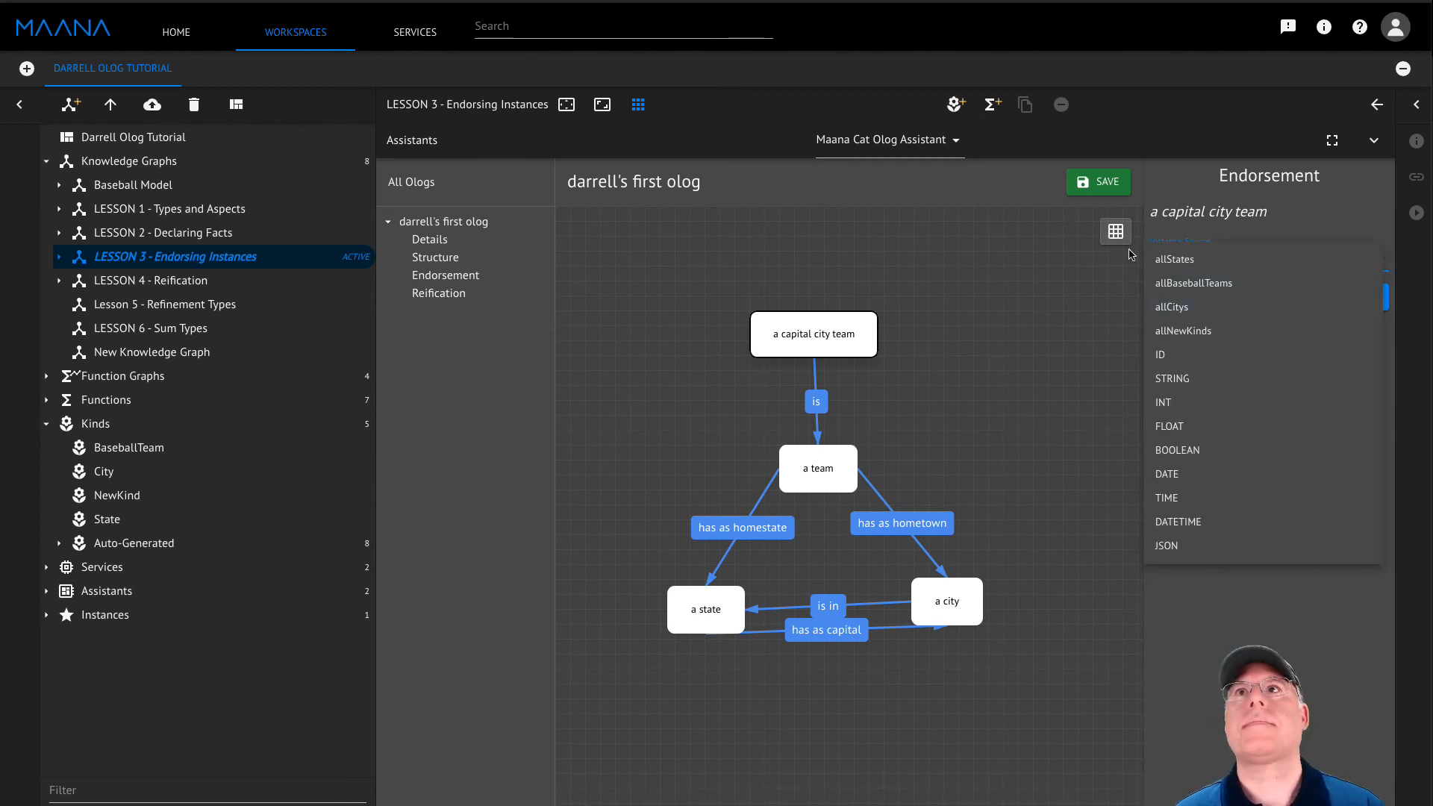
pyautogui.click(1174, 281)
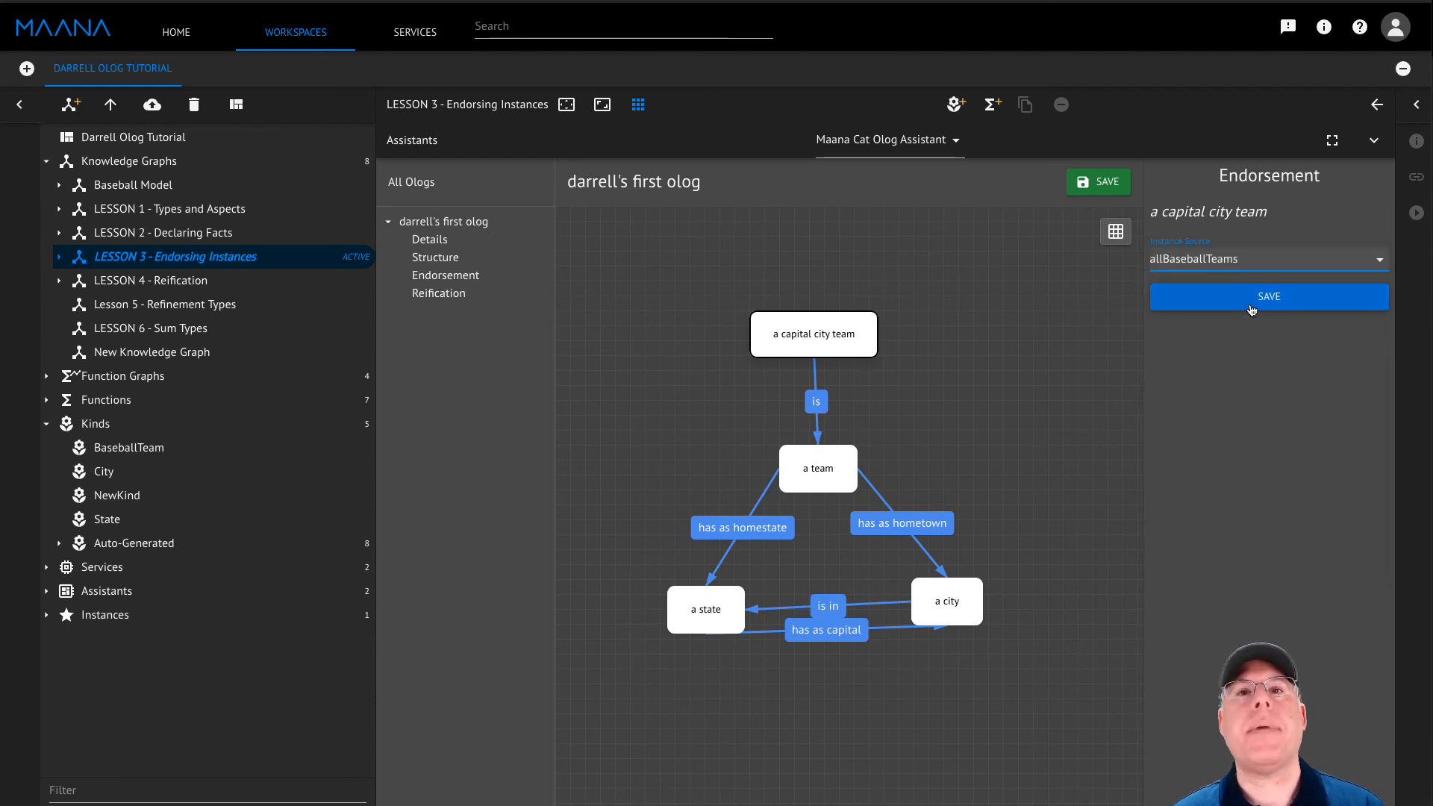
pyautogui.click(1251, 310)
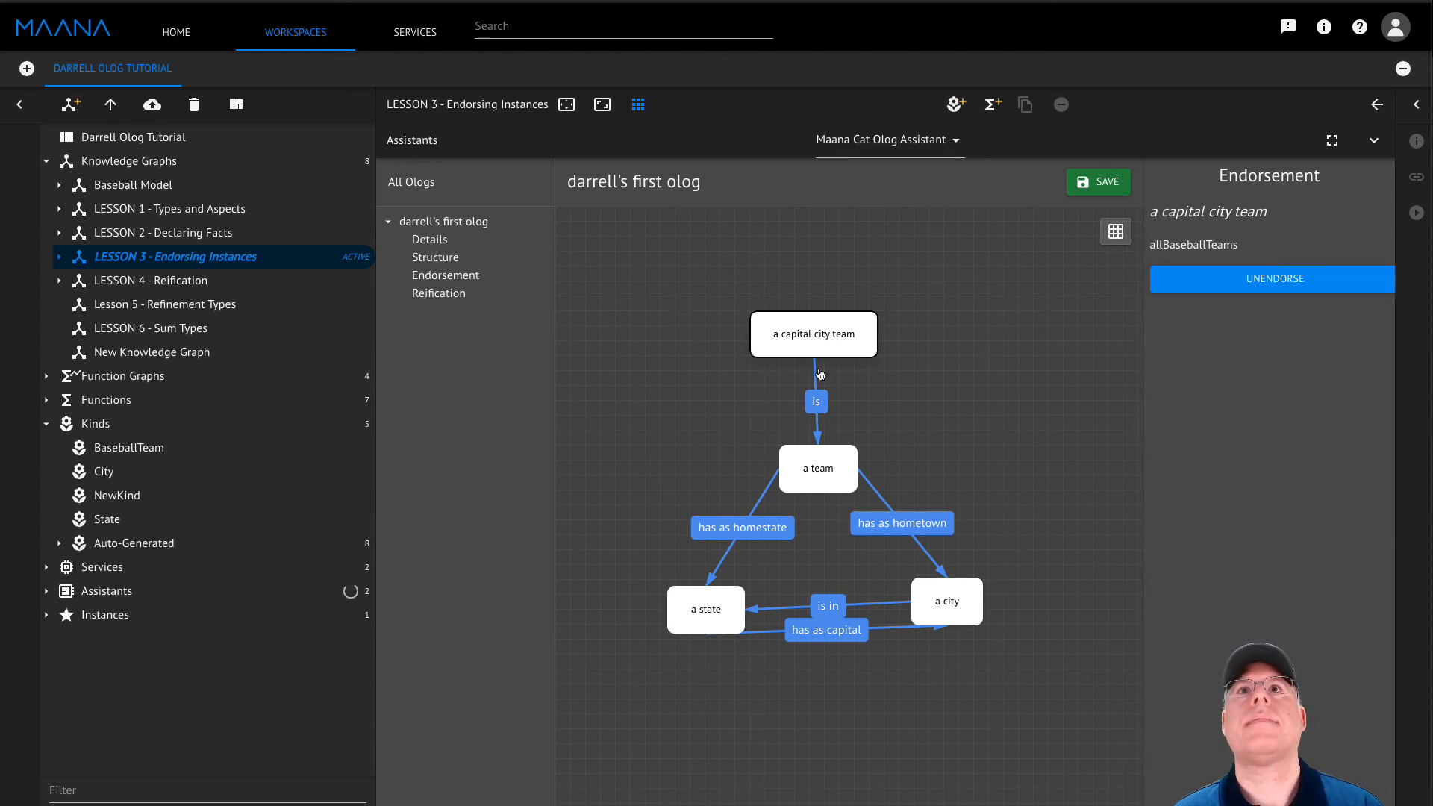
# Try endorsing the "is" aspect with projectCityIDFromBaseballTeam and remove that endorsement
pyautogui.click(816, 402)
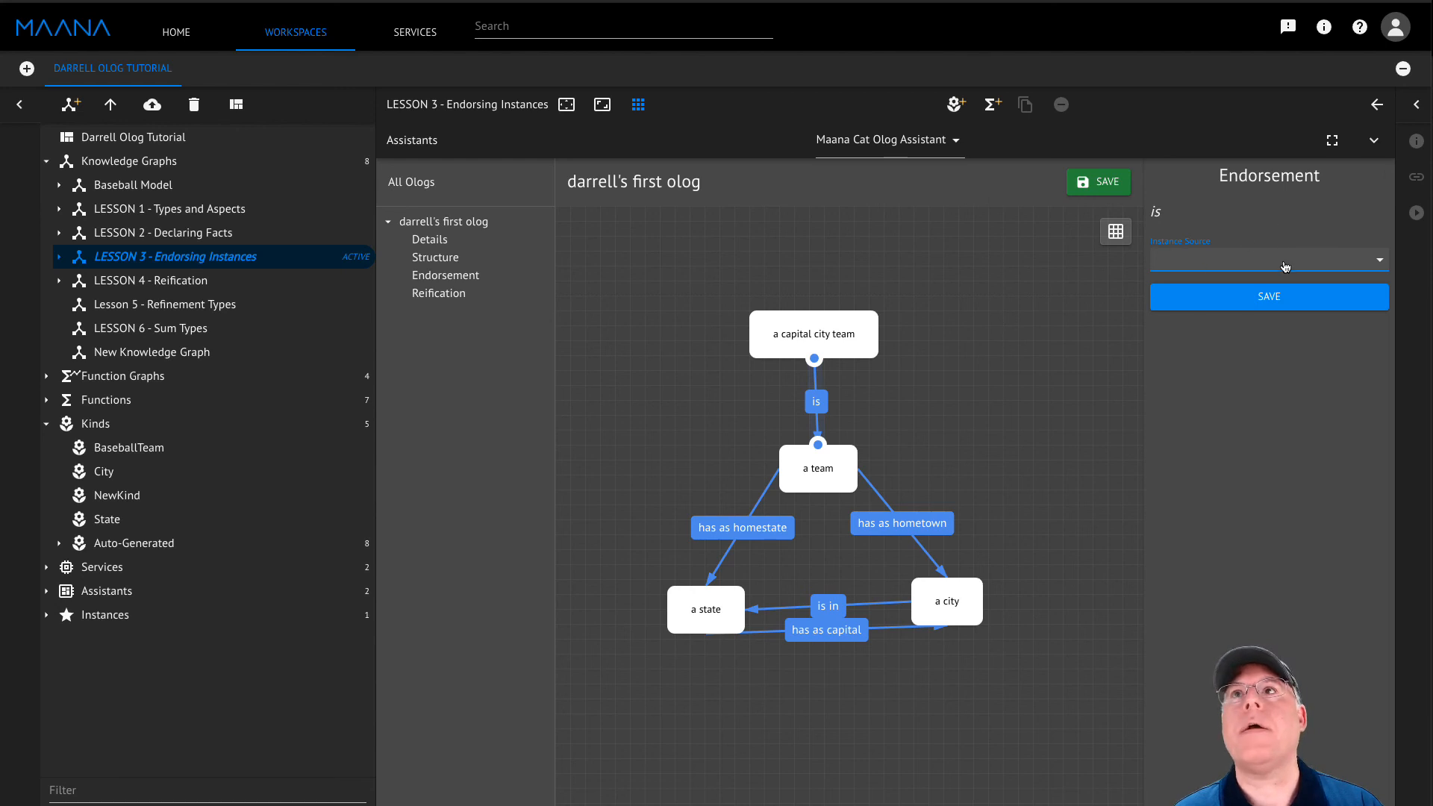
pyautogui.click(1282, 260)
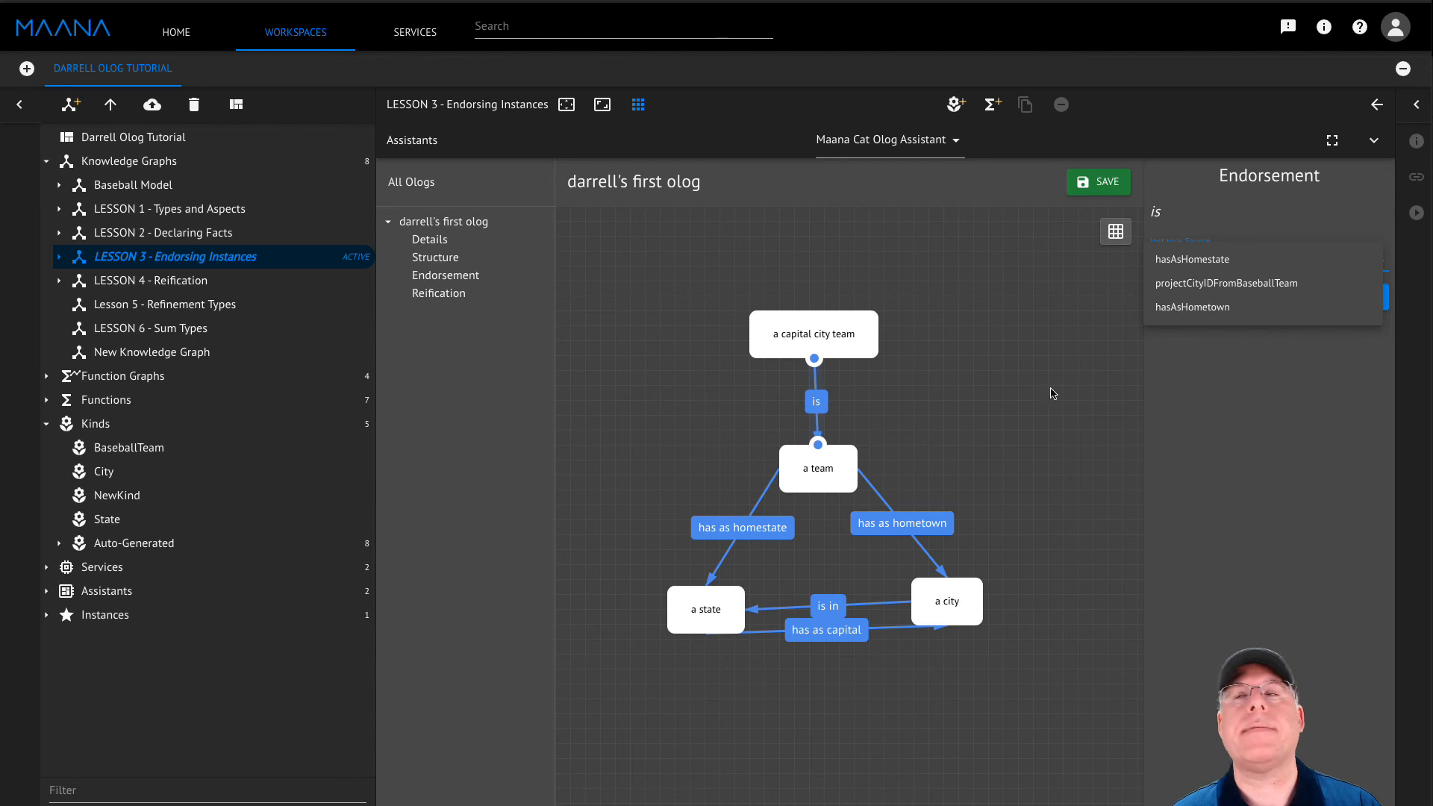
pyautogui.click(1171, 290)
pyautogui.click(1171, 292)
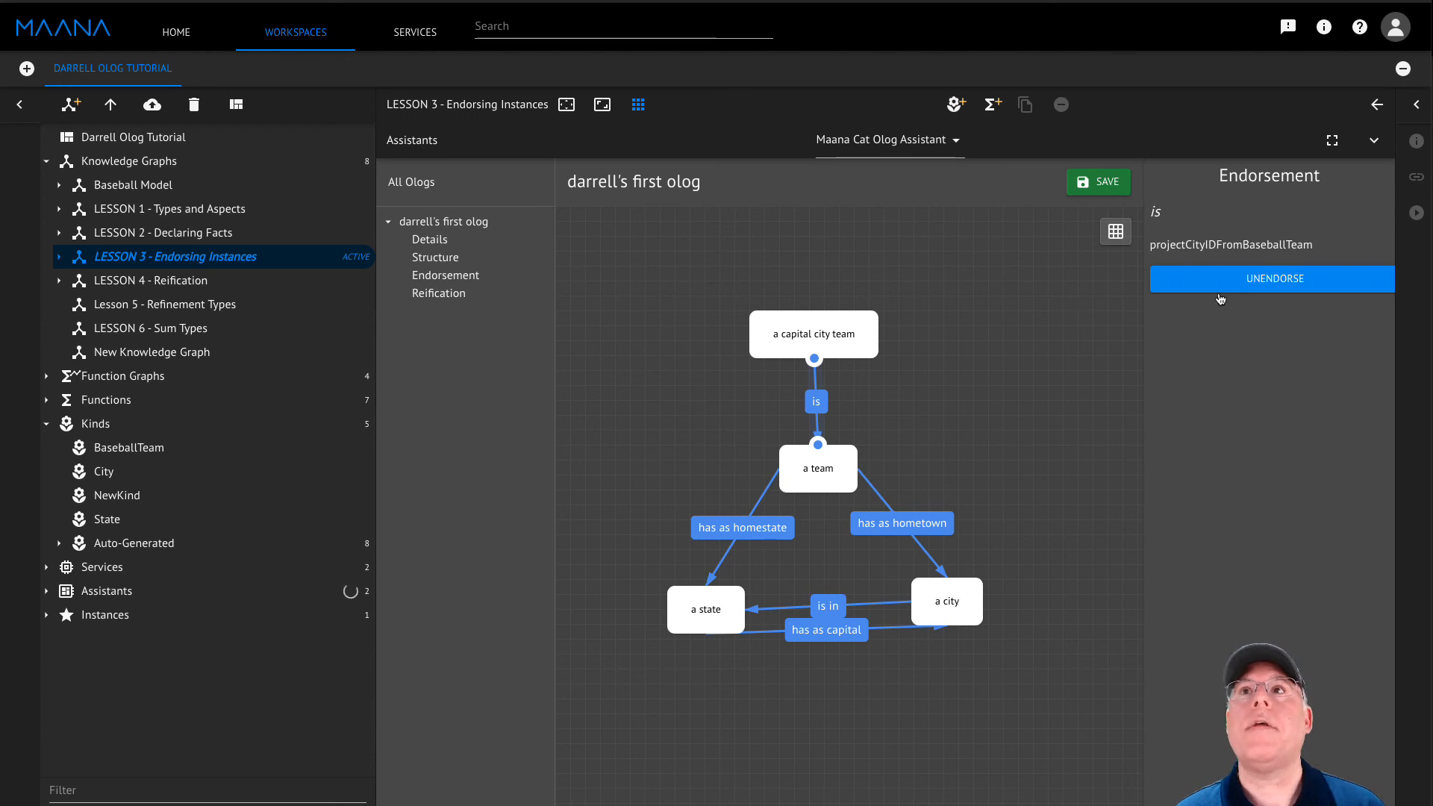
pyautogui.click(1250, 291)
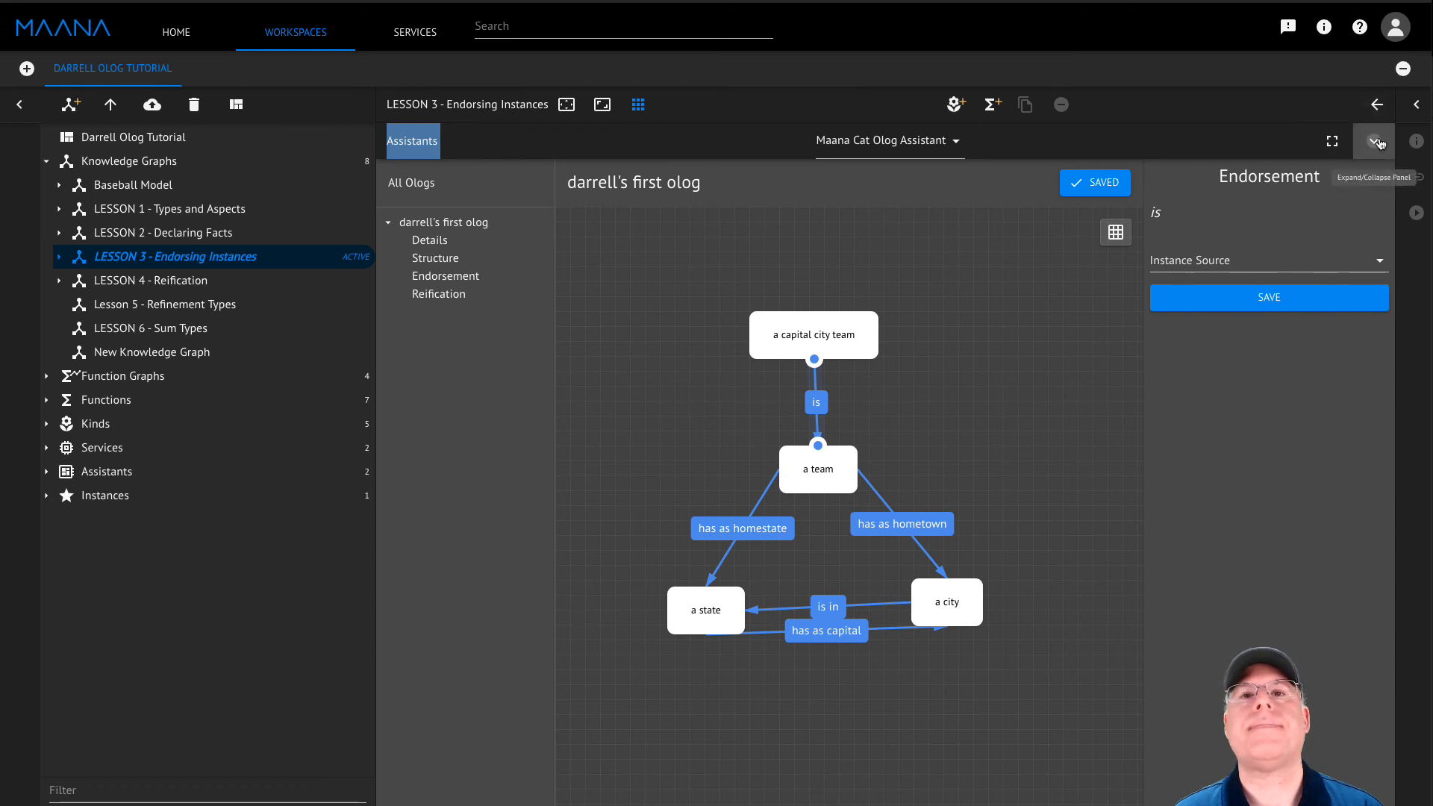
# Collapse the assistant area and examine the kinds and functions in the LESSON 3 - Endorsing Instances graph
pyautogui.click(1379, 142)
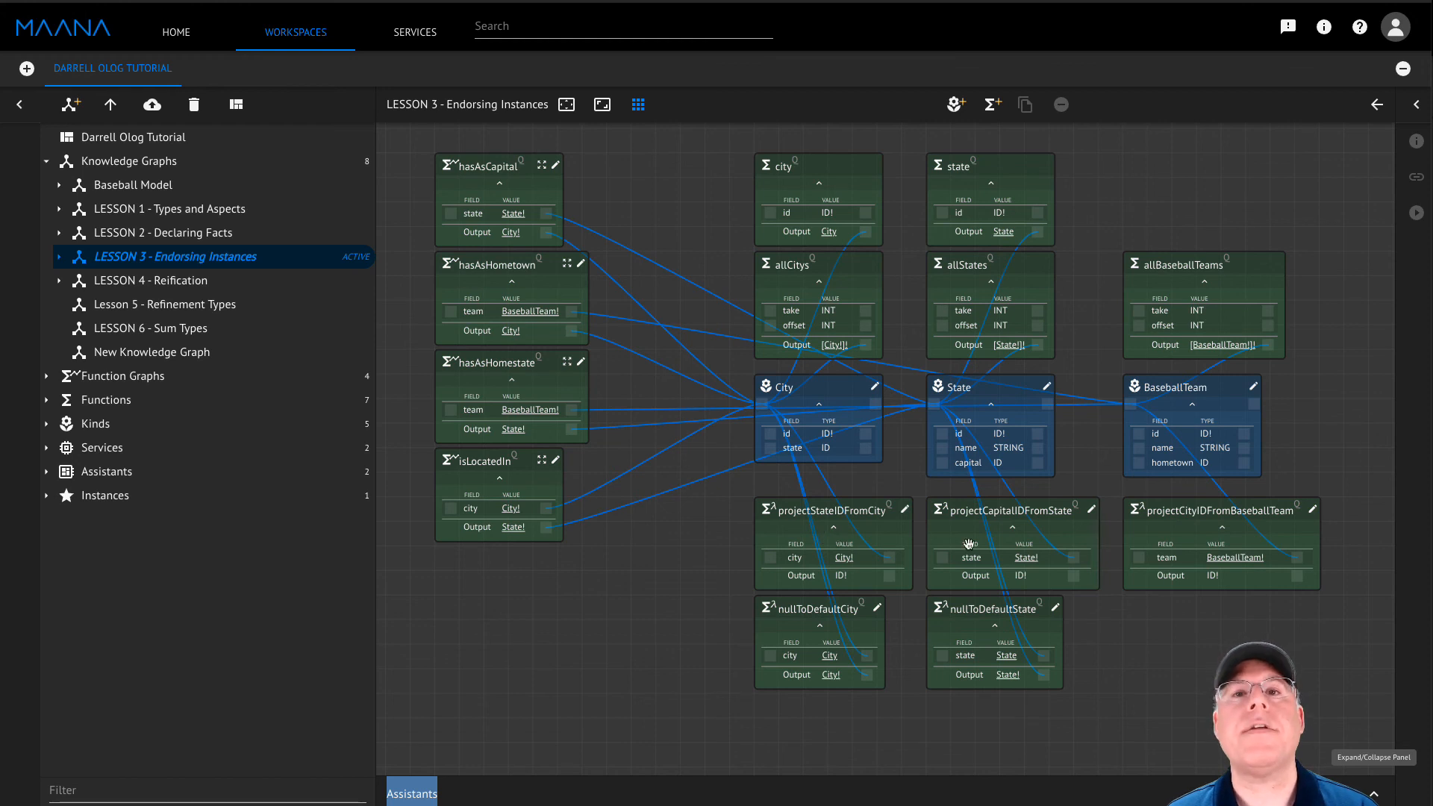
pyautogui.moveTo(1231, 559)
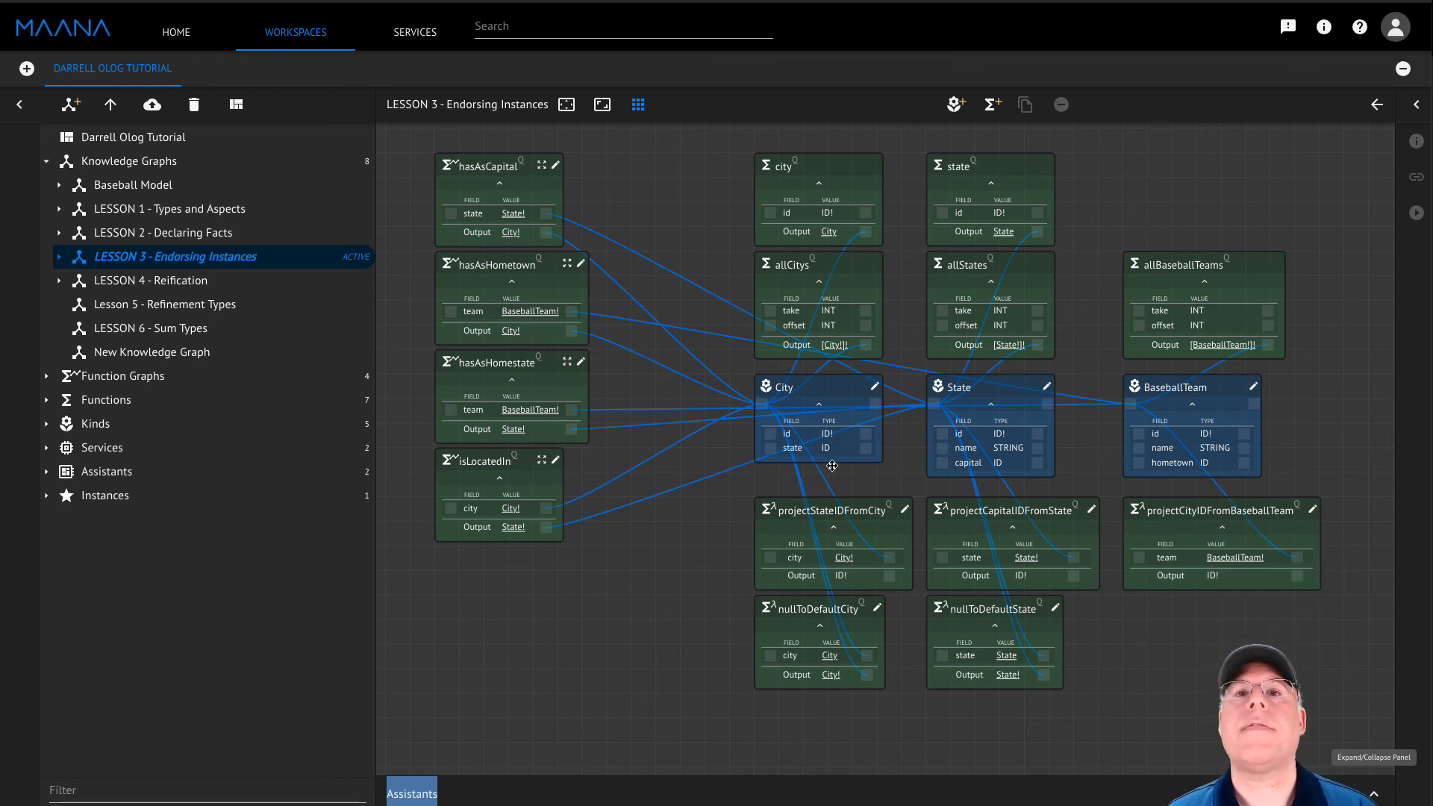
pyautogui.scroll(1, 992, 652)
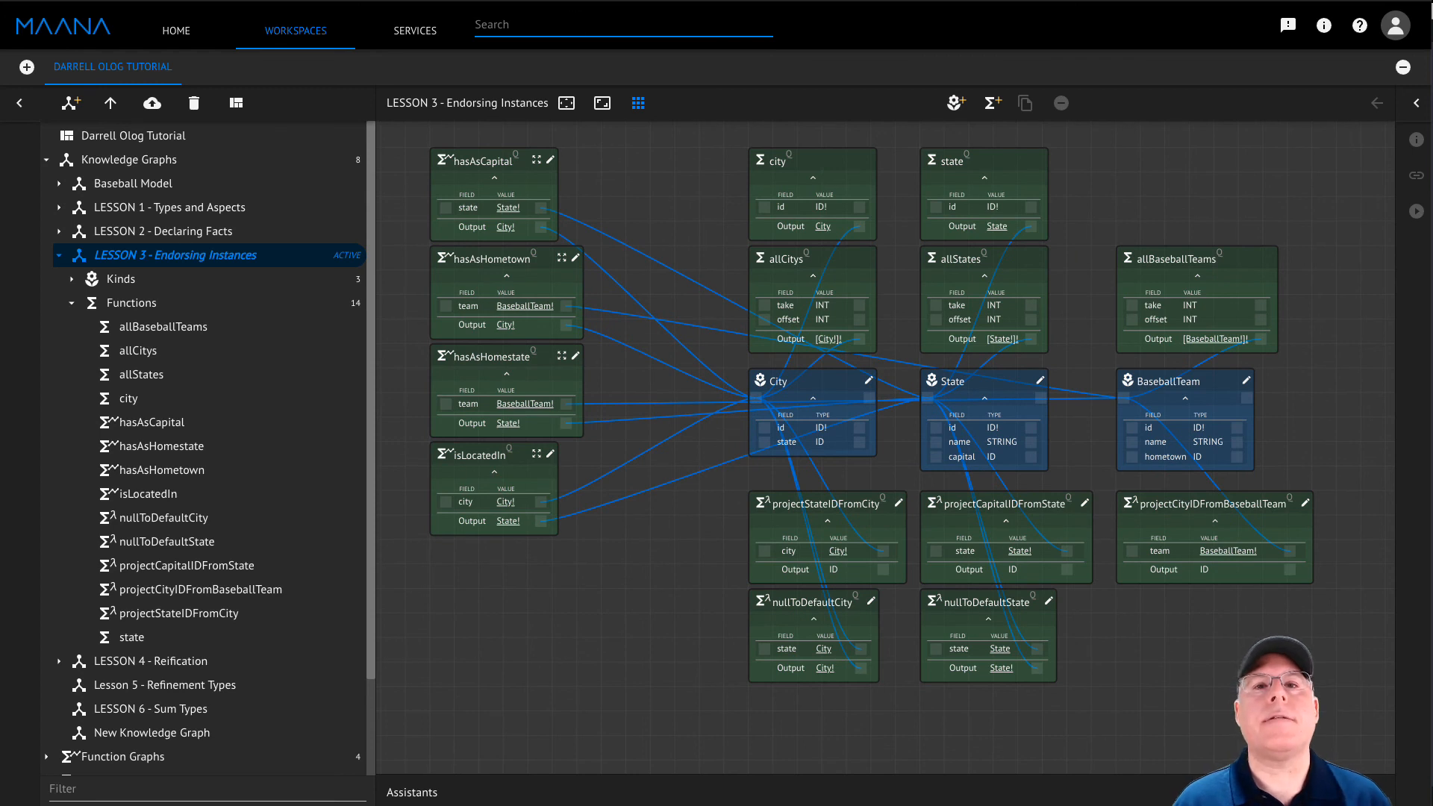
# Search for "Olog" services and add the Maana Olog Tutorial service to the workspace
pyautogui.click(504, 25)
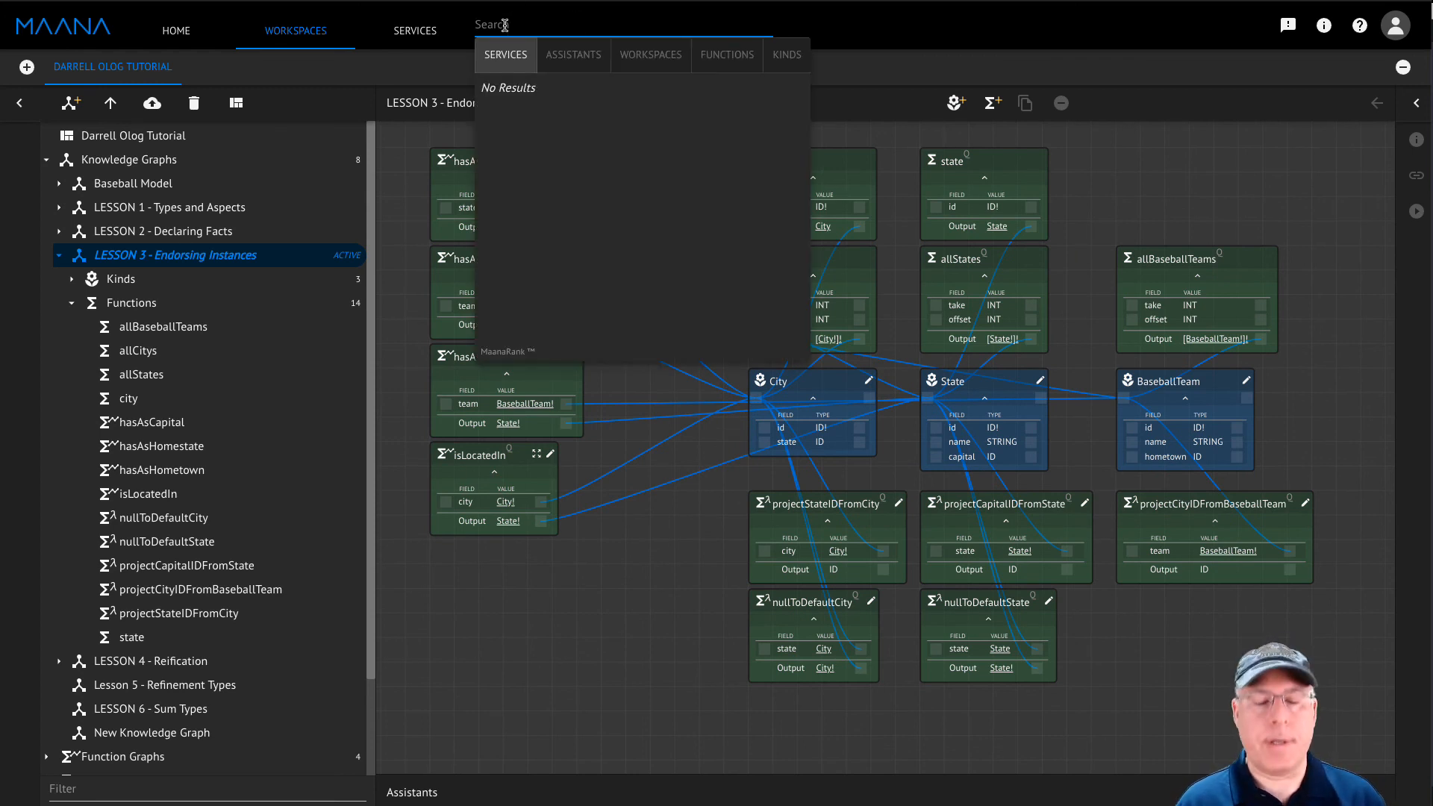
pyautogui.write('Olog')
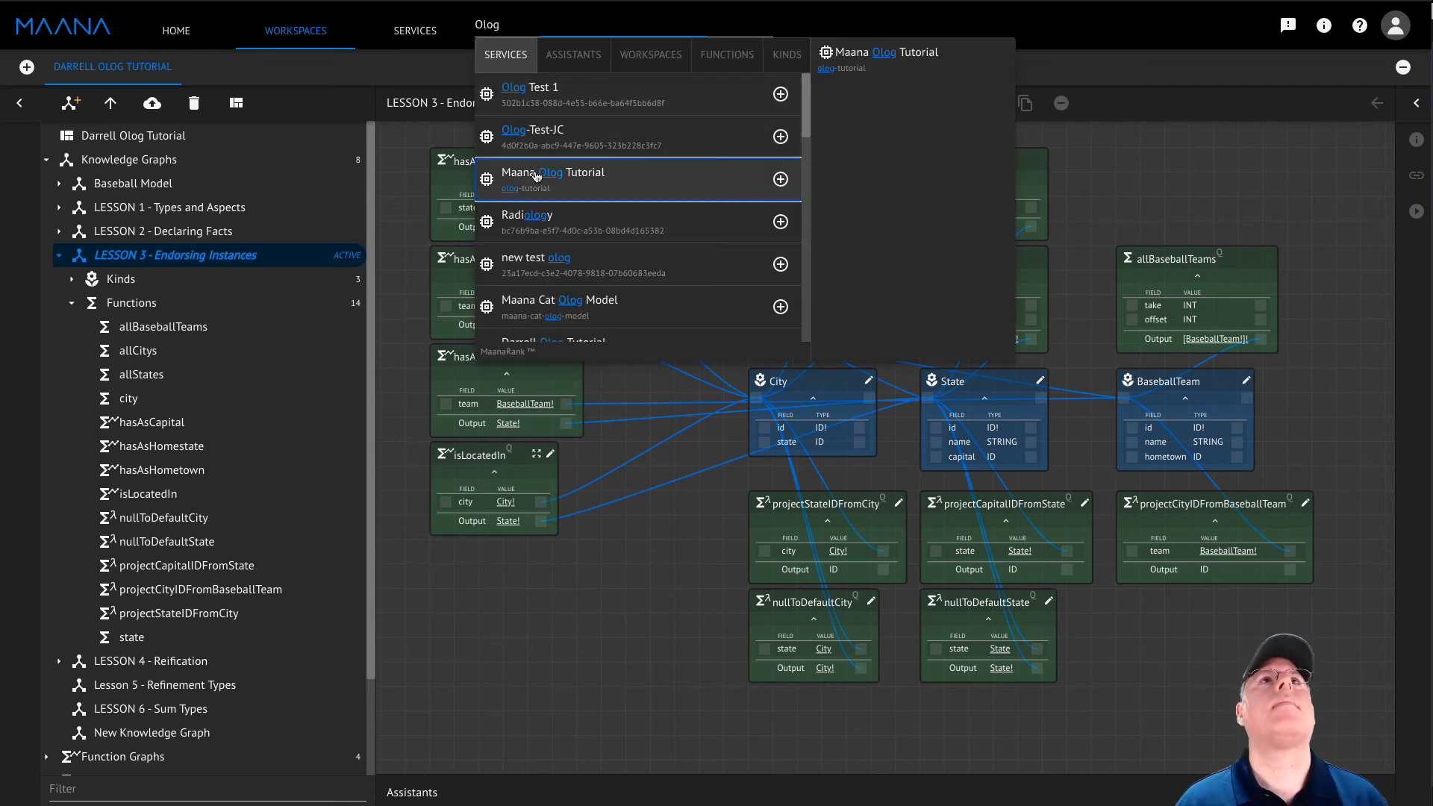
pyautogui.click(780, 179)
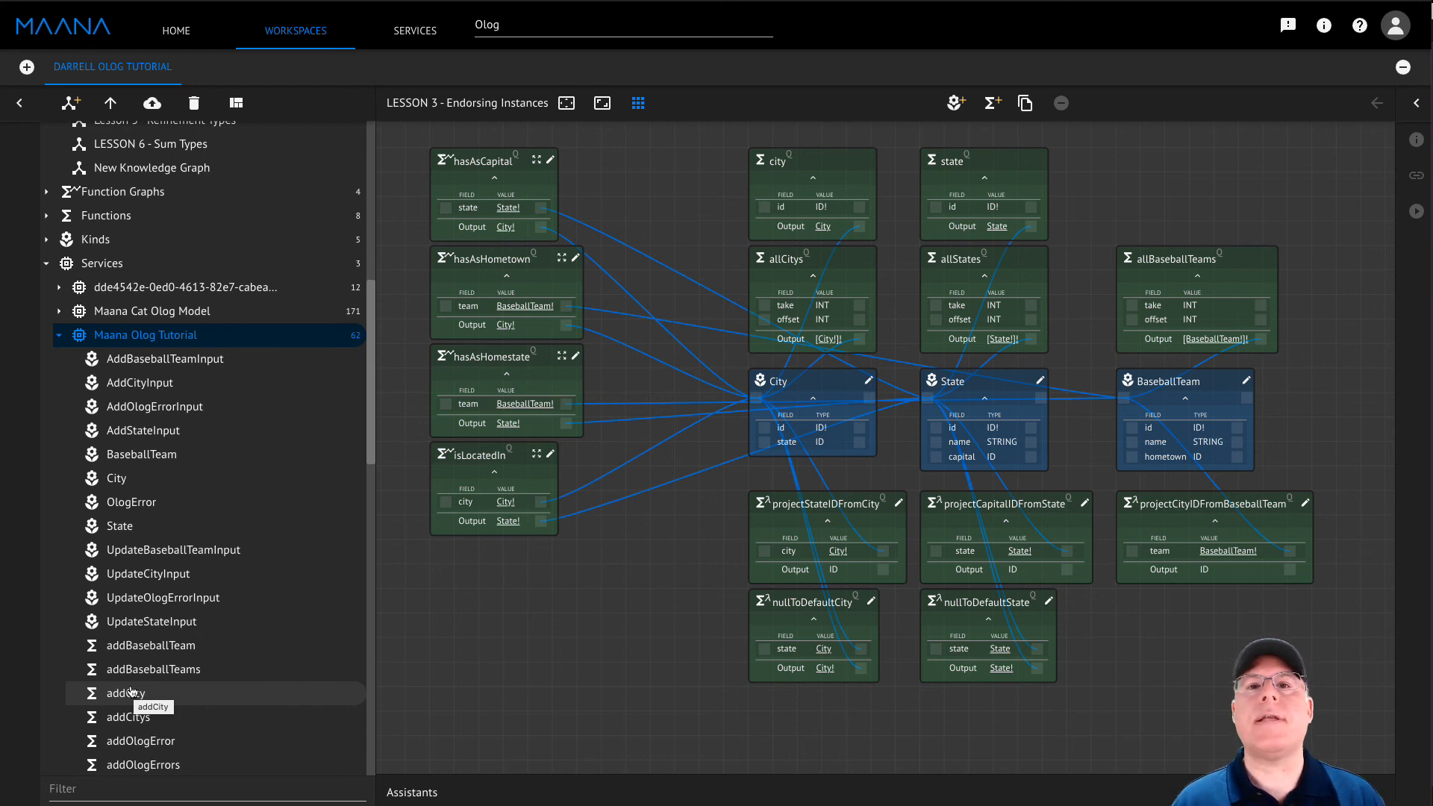
# Run the allCitys function of the Maana Olog Tutorial service without arguments and show its function results
pyautogui.scroll(-3, 131, 691)
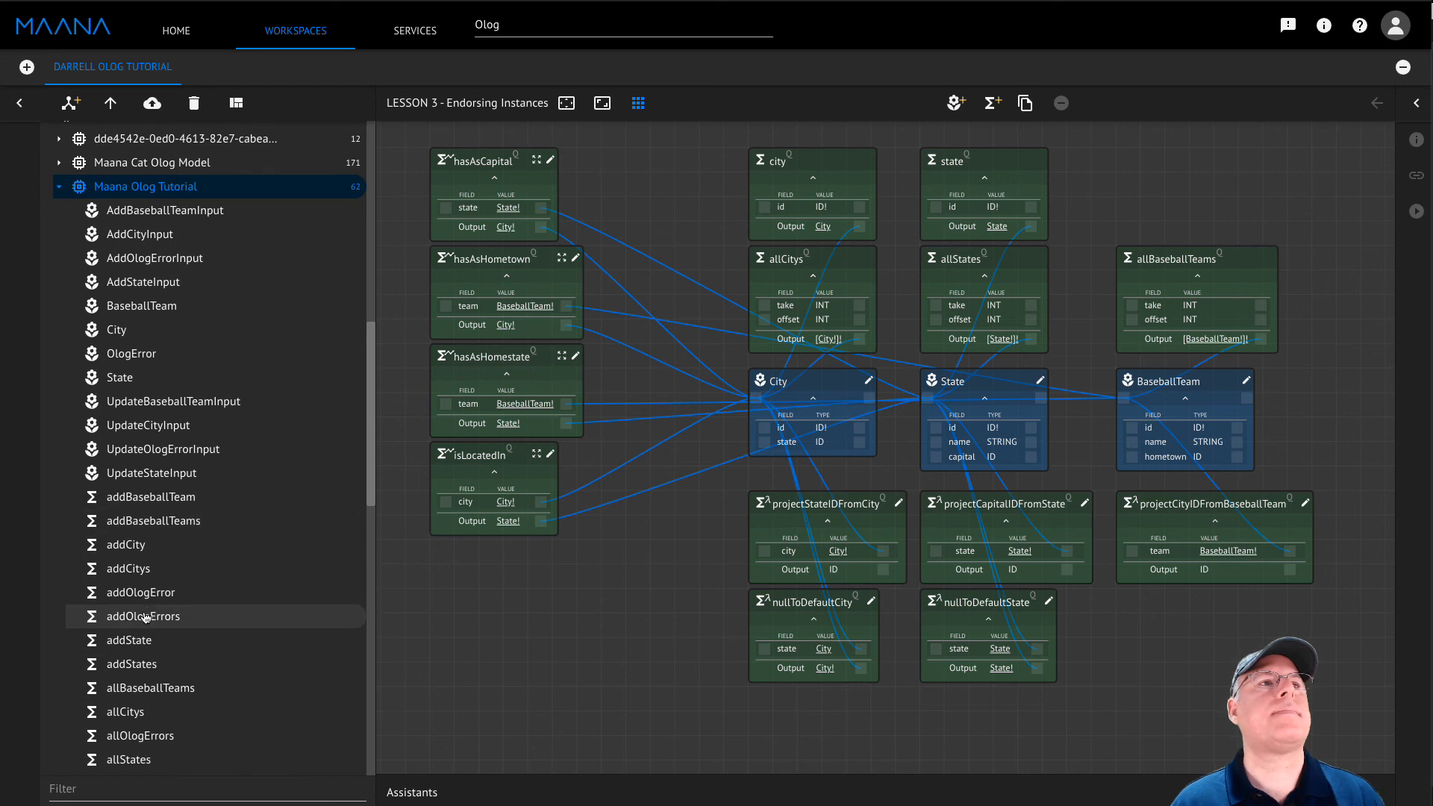
pyautogui.click(184, 713)
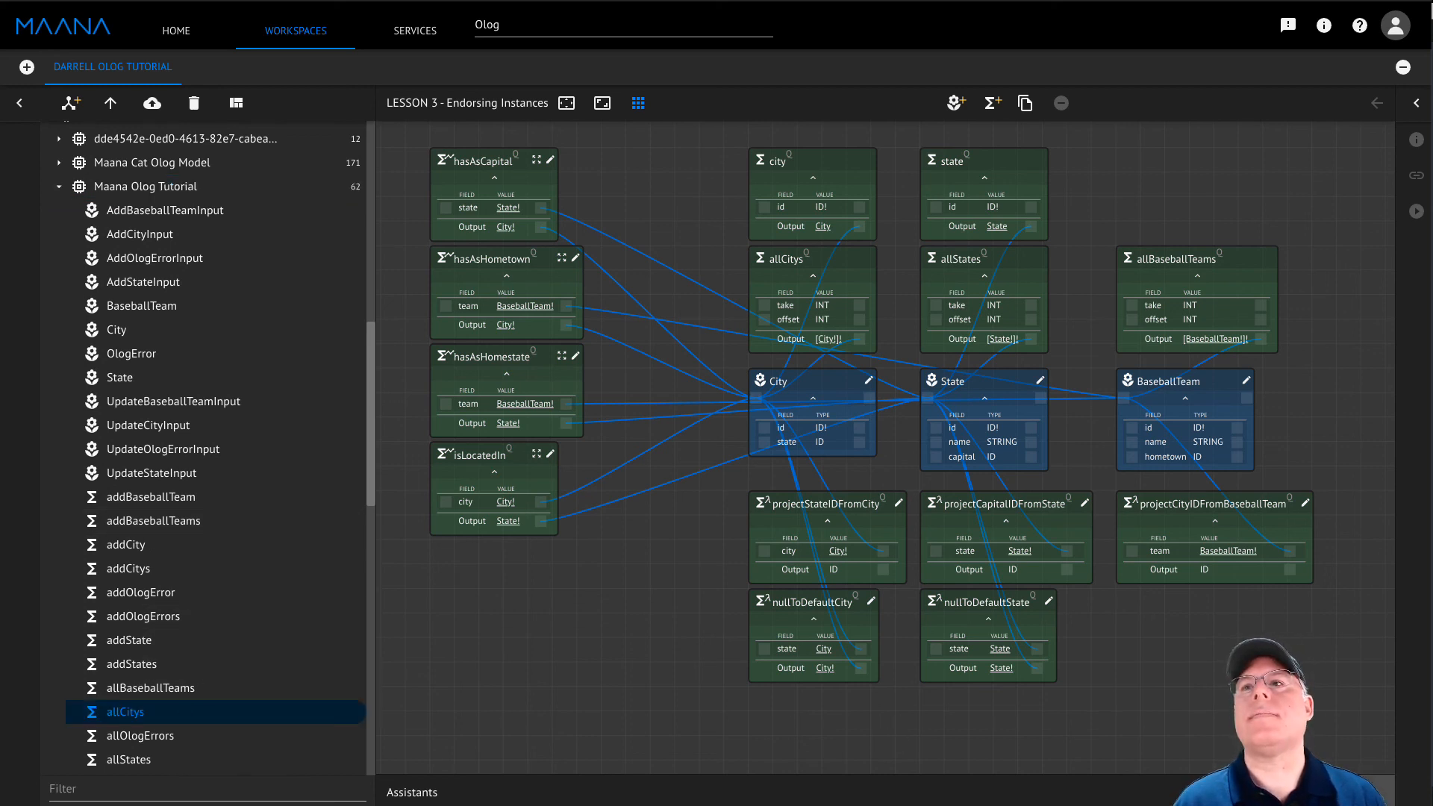
pyautogui.click(1376, 792)
pyautogui.click(1415, 102)
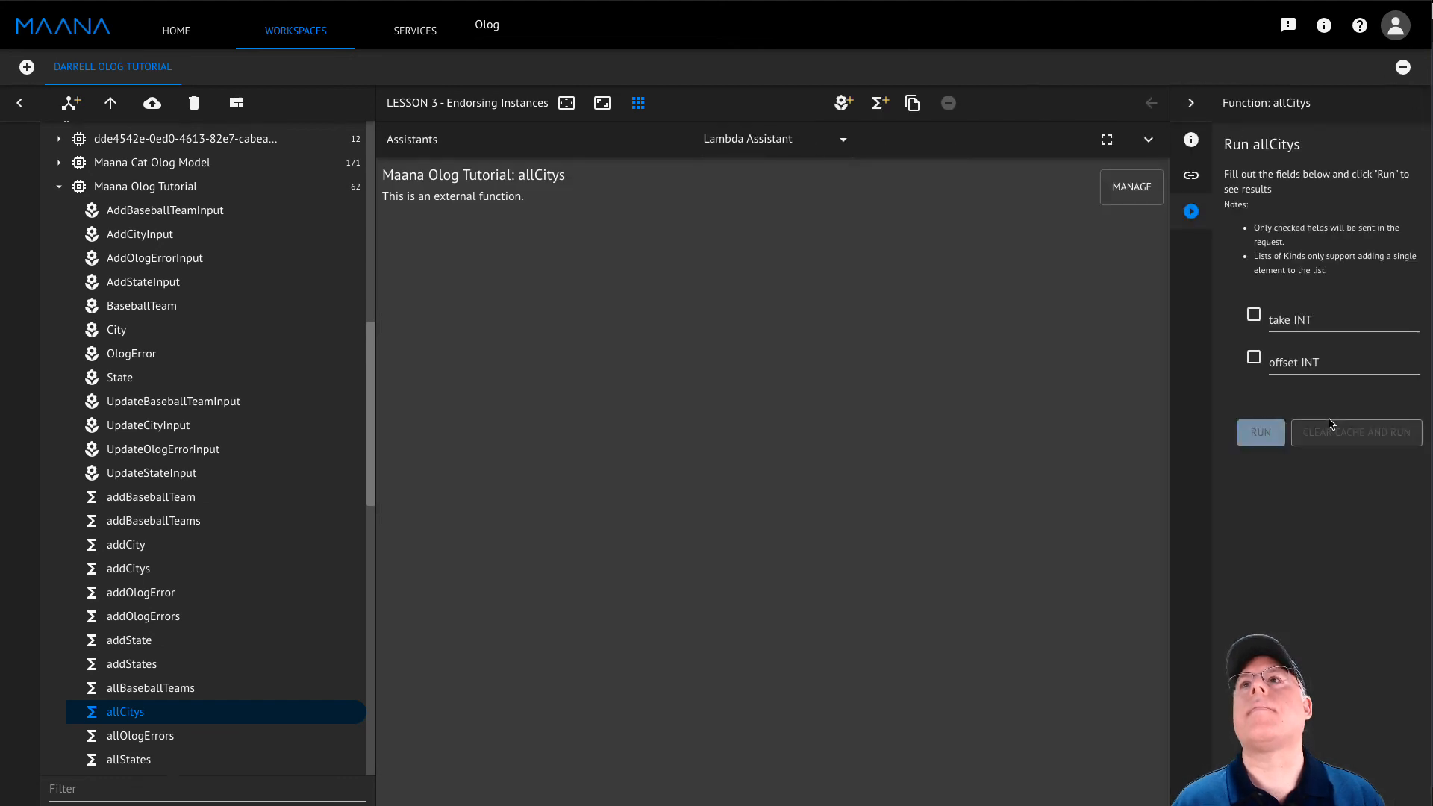
pyautogui.click(804, 137)
pyautogui.click(757, 112)
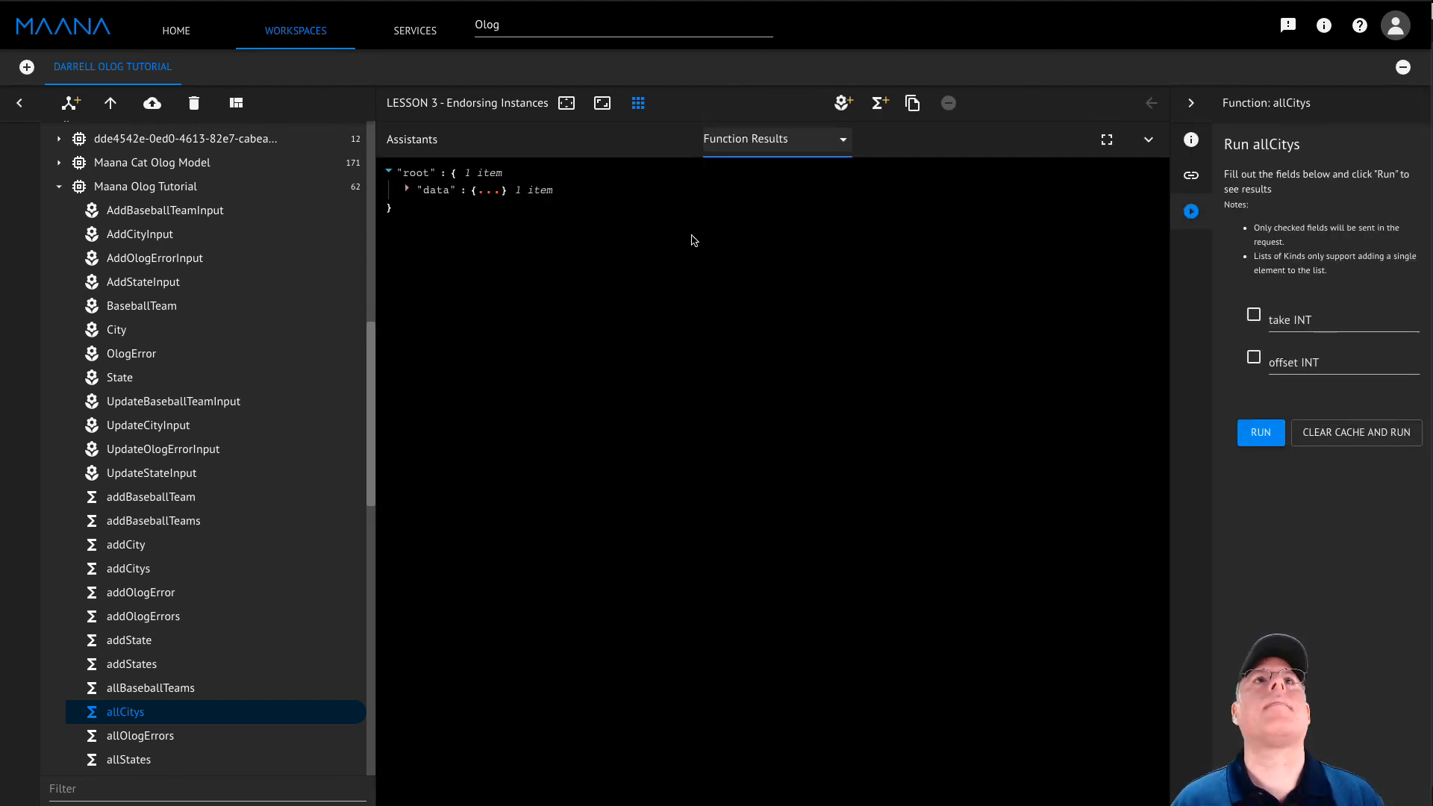
# Expand the allCitys result data and inspect the first six city records, entries 0 to 5, then close the results
pyautogui.click(532, 213)
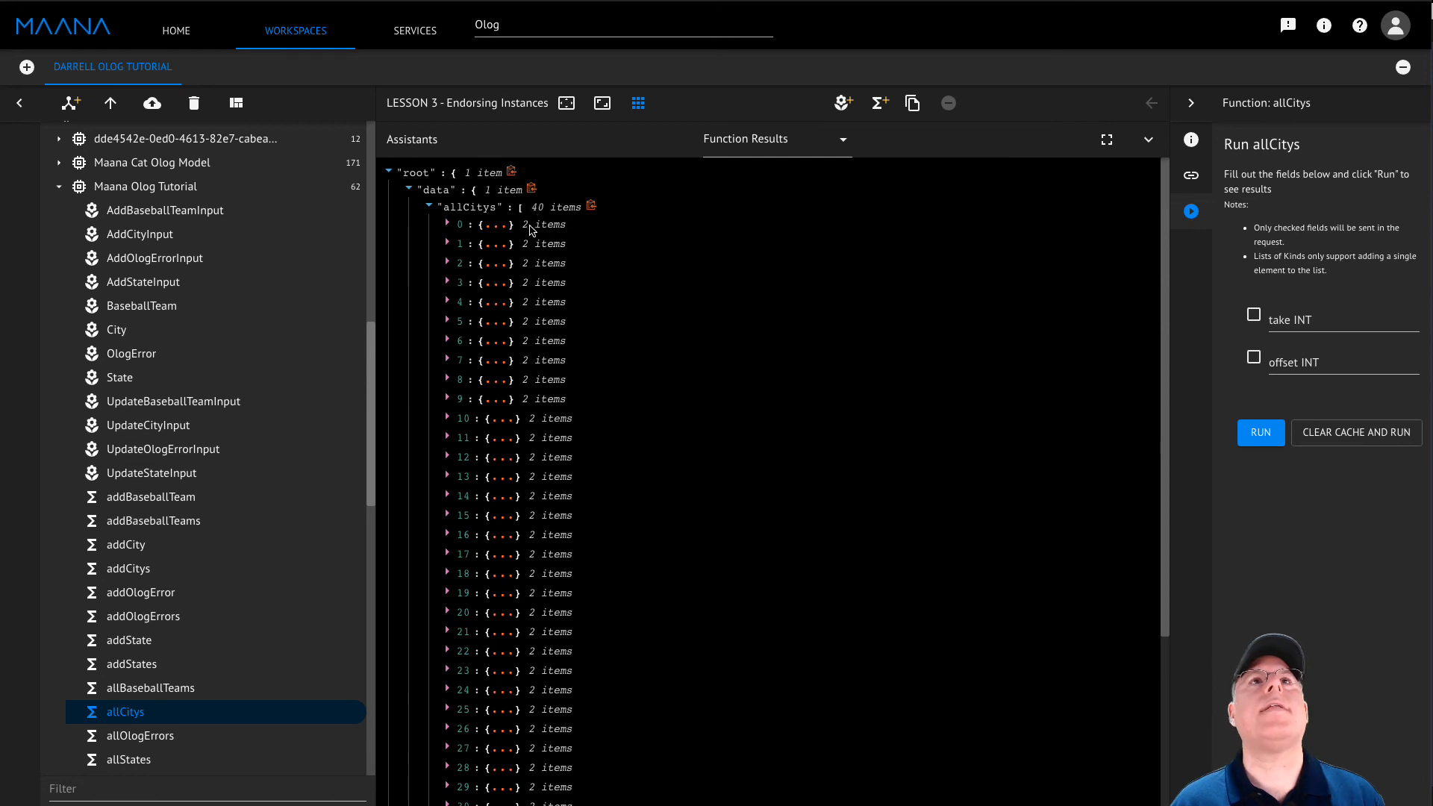
pyautogui.click(501, 227)
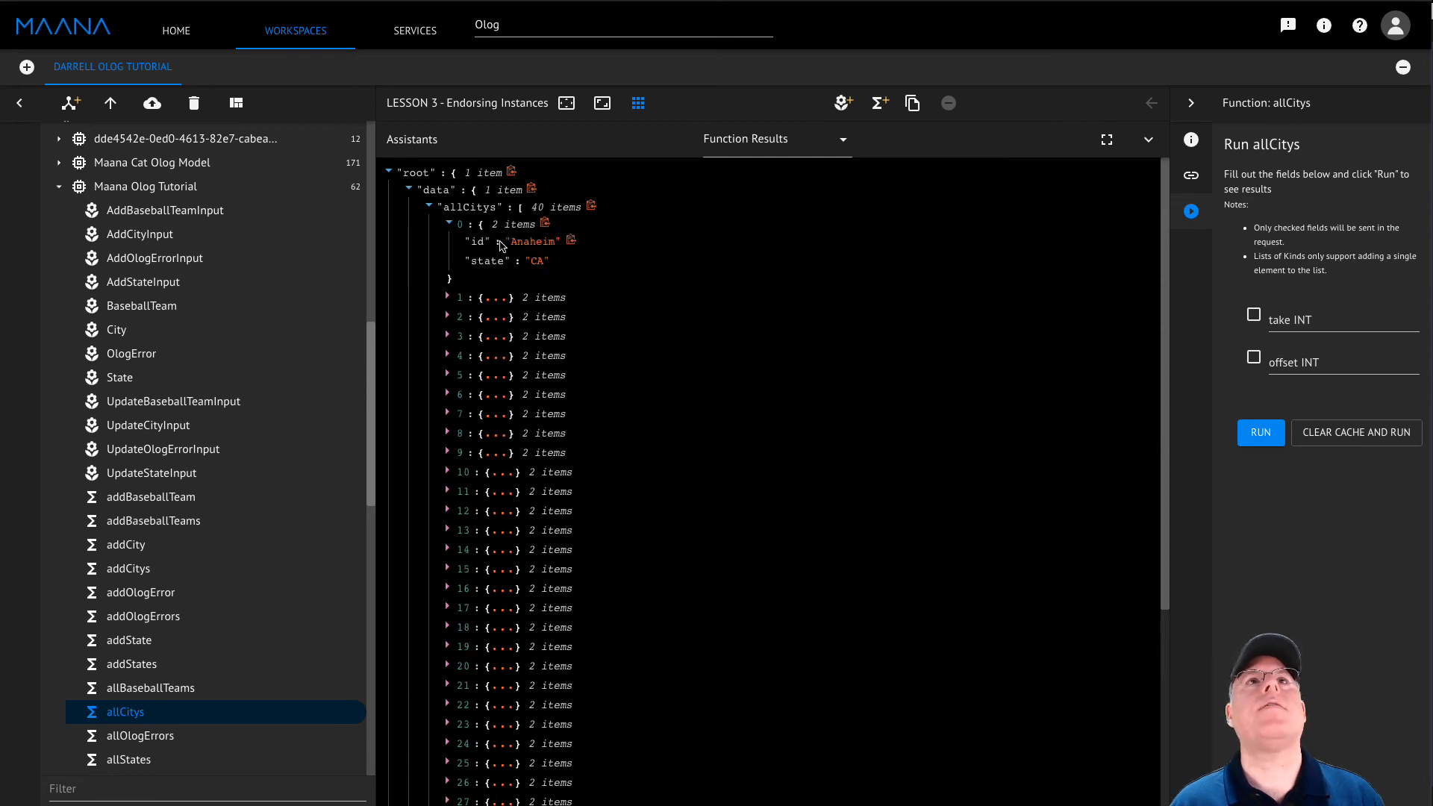
pyautogui.click(495, 298)
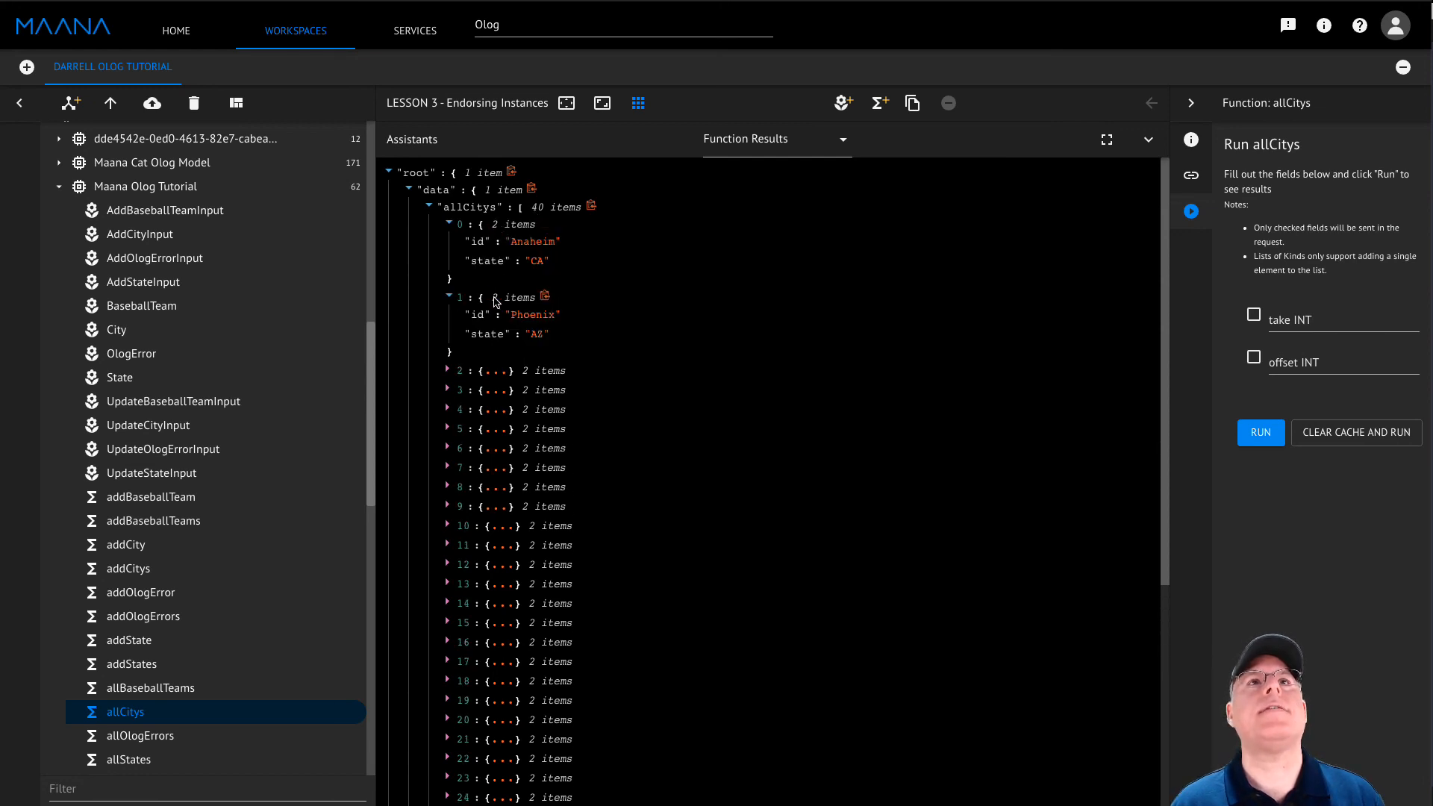
pyautogui.click(495, 371)
pyautogui.click(493, 445)
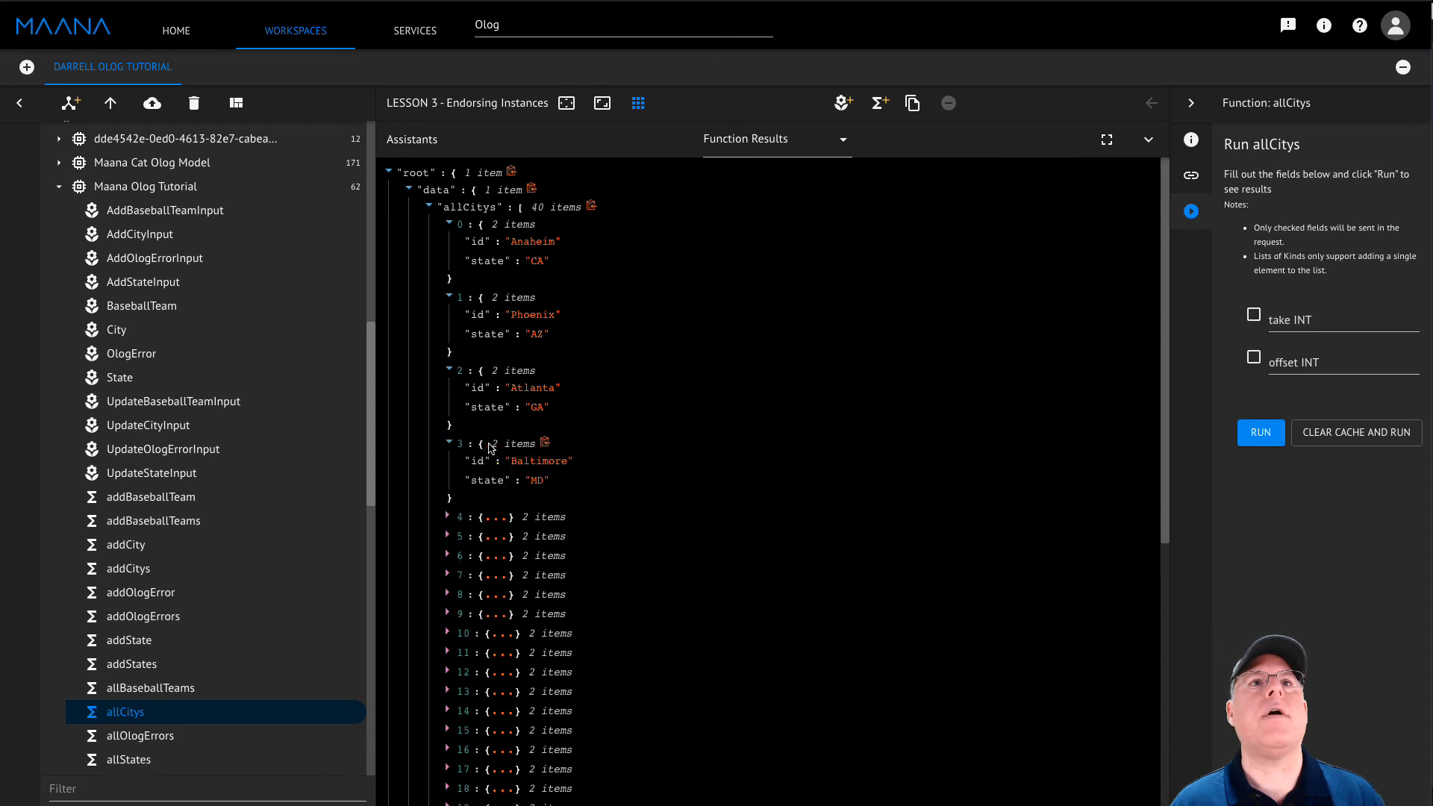
pyautogui.click(500, 519)
pyautogui.click(496, 591)
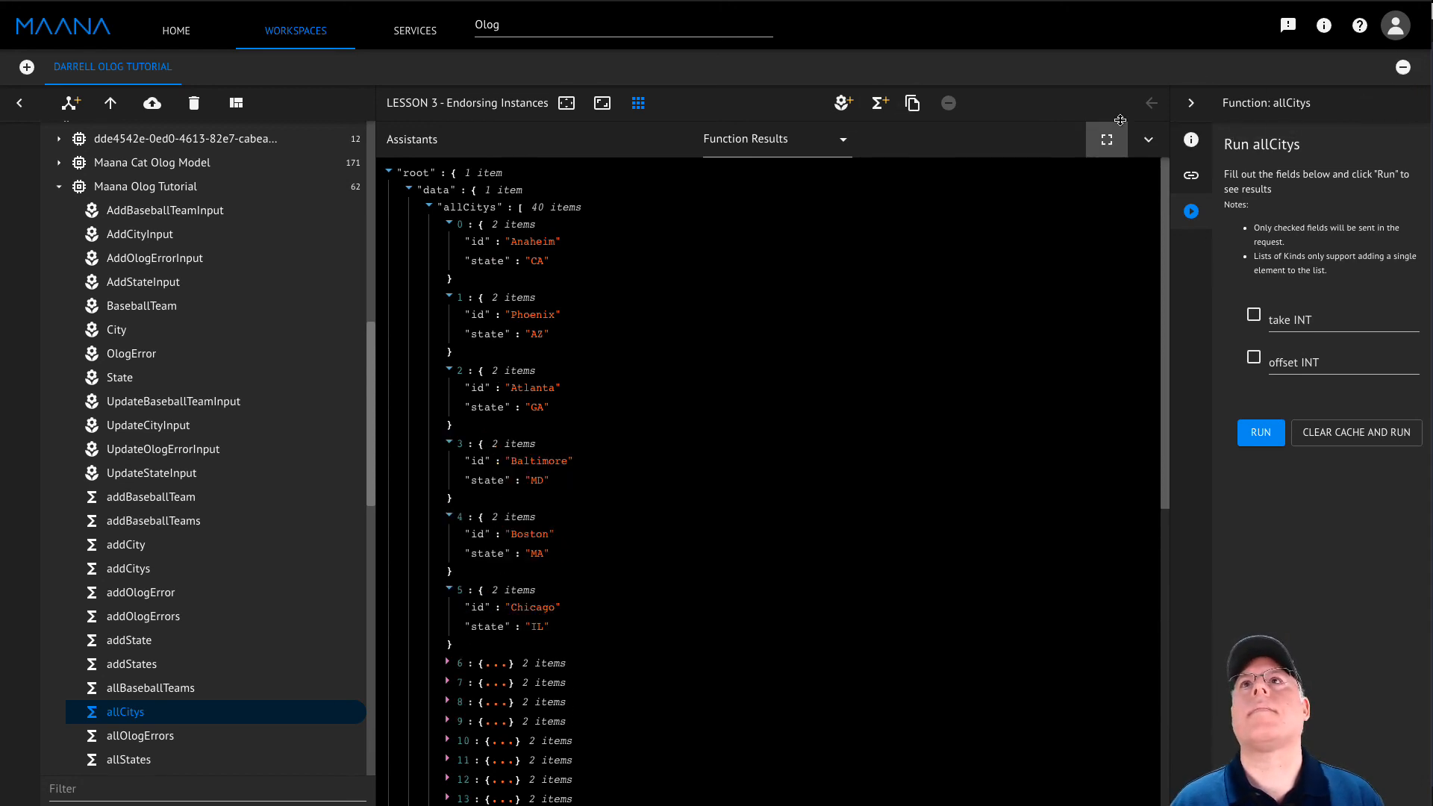
pyautogui.click(1149, 140)
pyautogui.click(1201, 104)
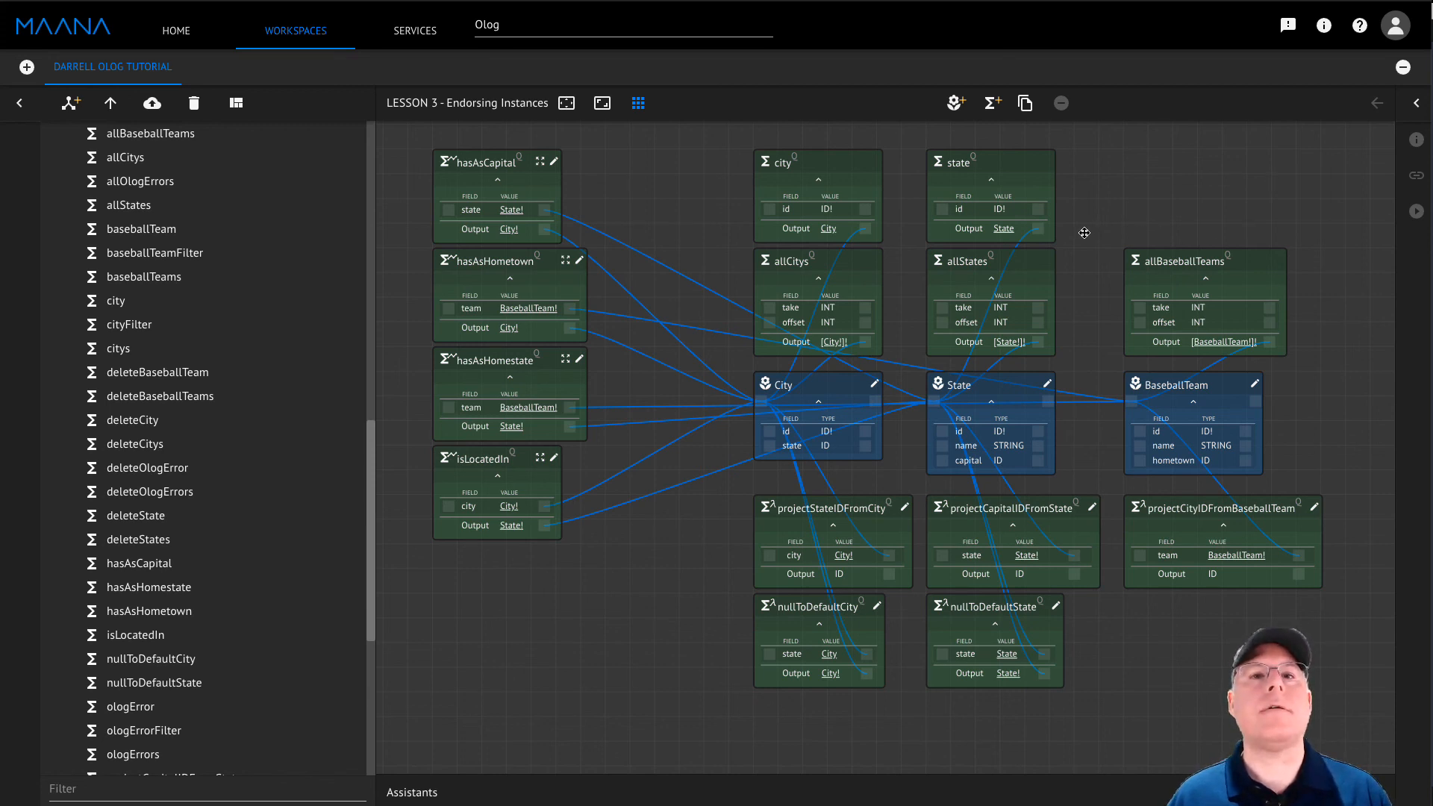
# Remove the city, state, allCitys, allStates and allBaseballTeams functions from the LESSON 3 - Endorsing Instances graph
pyautogui.click(1062, 102)
pyautogui.click(1061, 102)
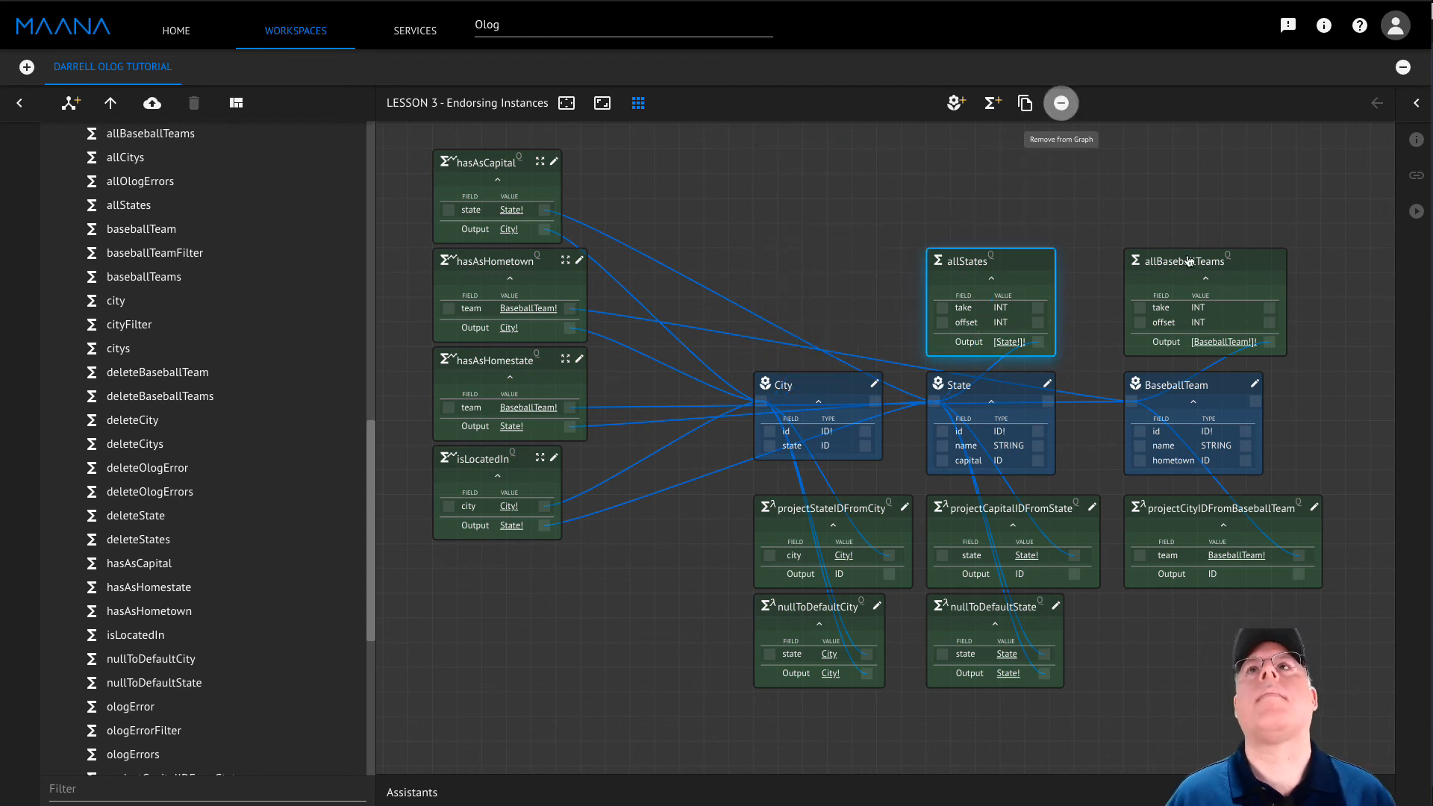
pyautogui.click(1062, 102)
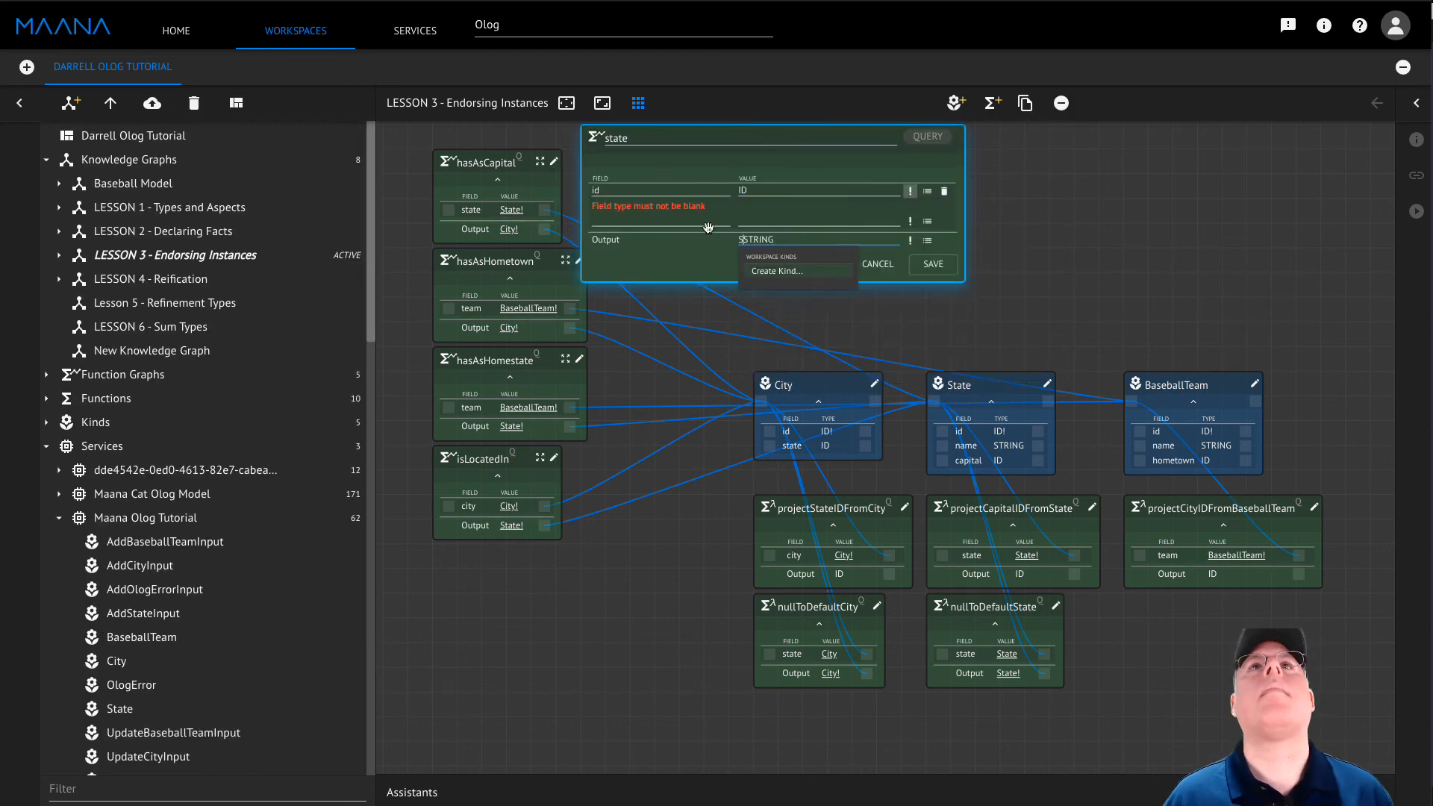
# Create function graphs state and city with a required ID input, plus allCitys, allStates and allBaseballTeams returning lists of their kinds
pyautogui.click(923, 255)
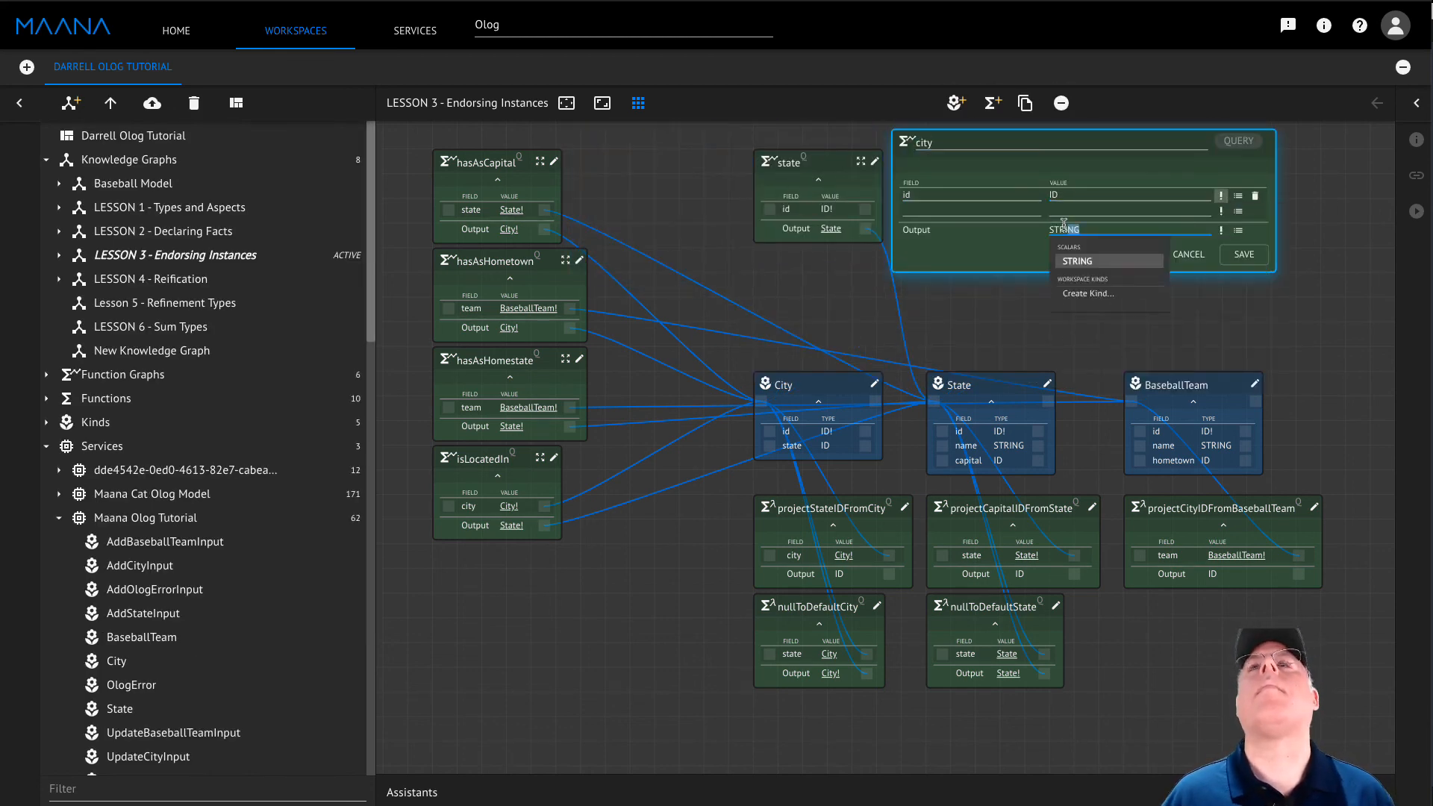
pyautogui.click(785, 160)
pyautogui.moveTo(785, 160); pyautogui.dragTo(835, 160)
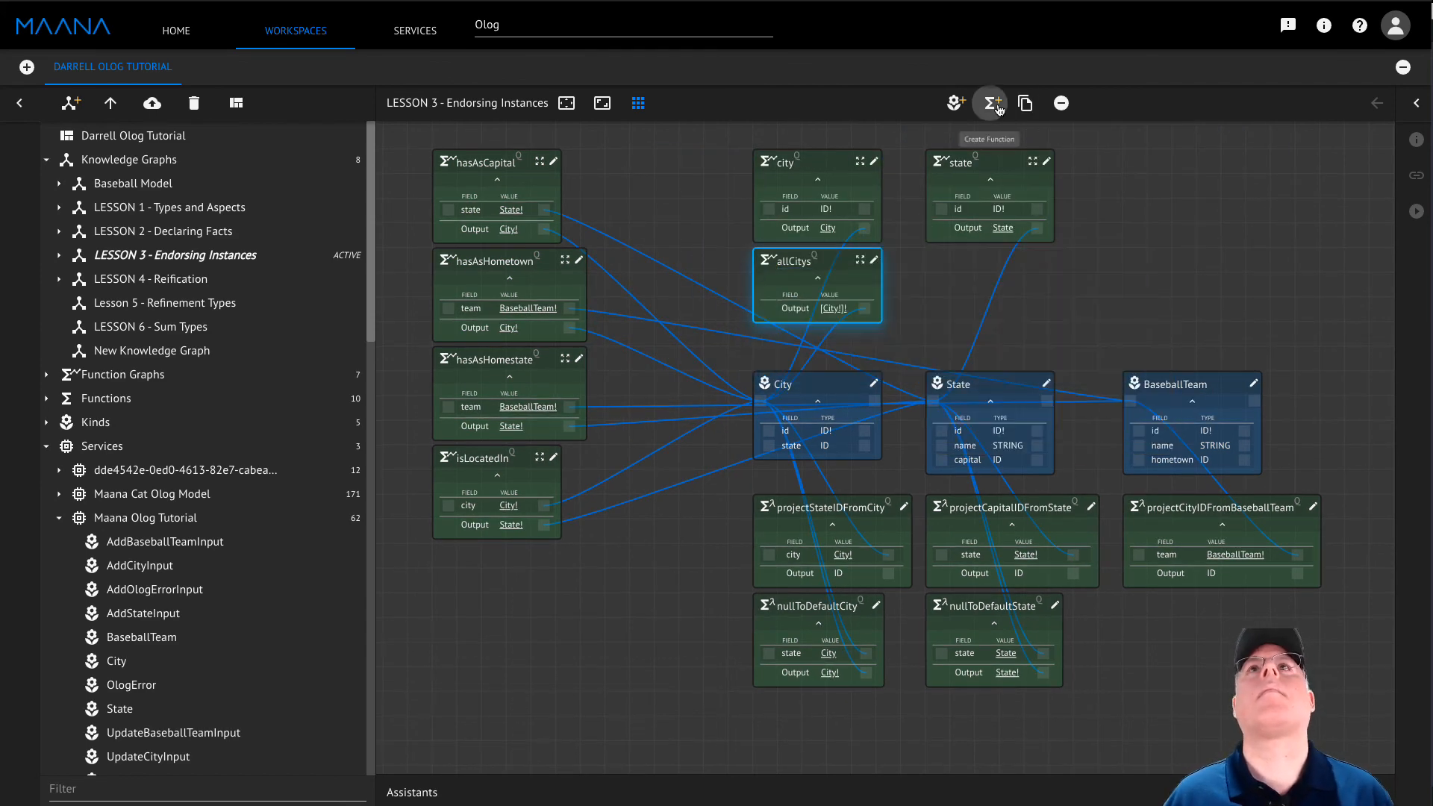
pyautogui.click(991, 102)
pyautogui.click(991, 102)
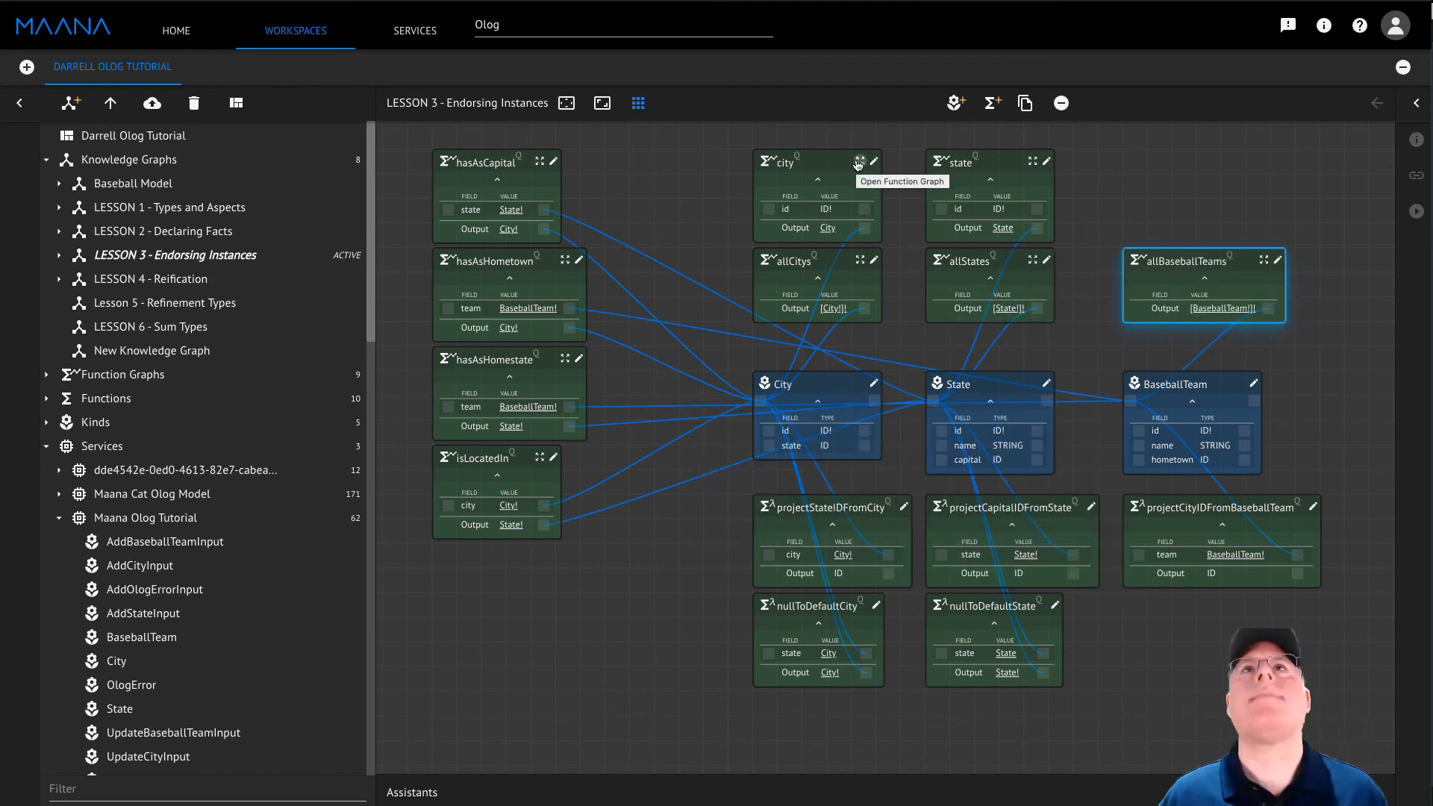
# Build the city and state function graphs by wiring the matching Maana Olog Tutorial function between Input and Output
pyautogui.click(859, 163)
pyautogui.scroll(-15, 212, 441)
pyautogui.click(128, 791)
pyautogui.write('city')
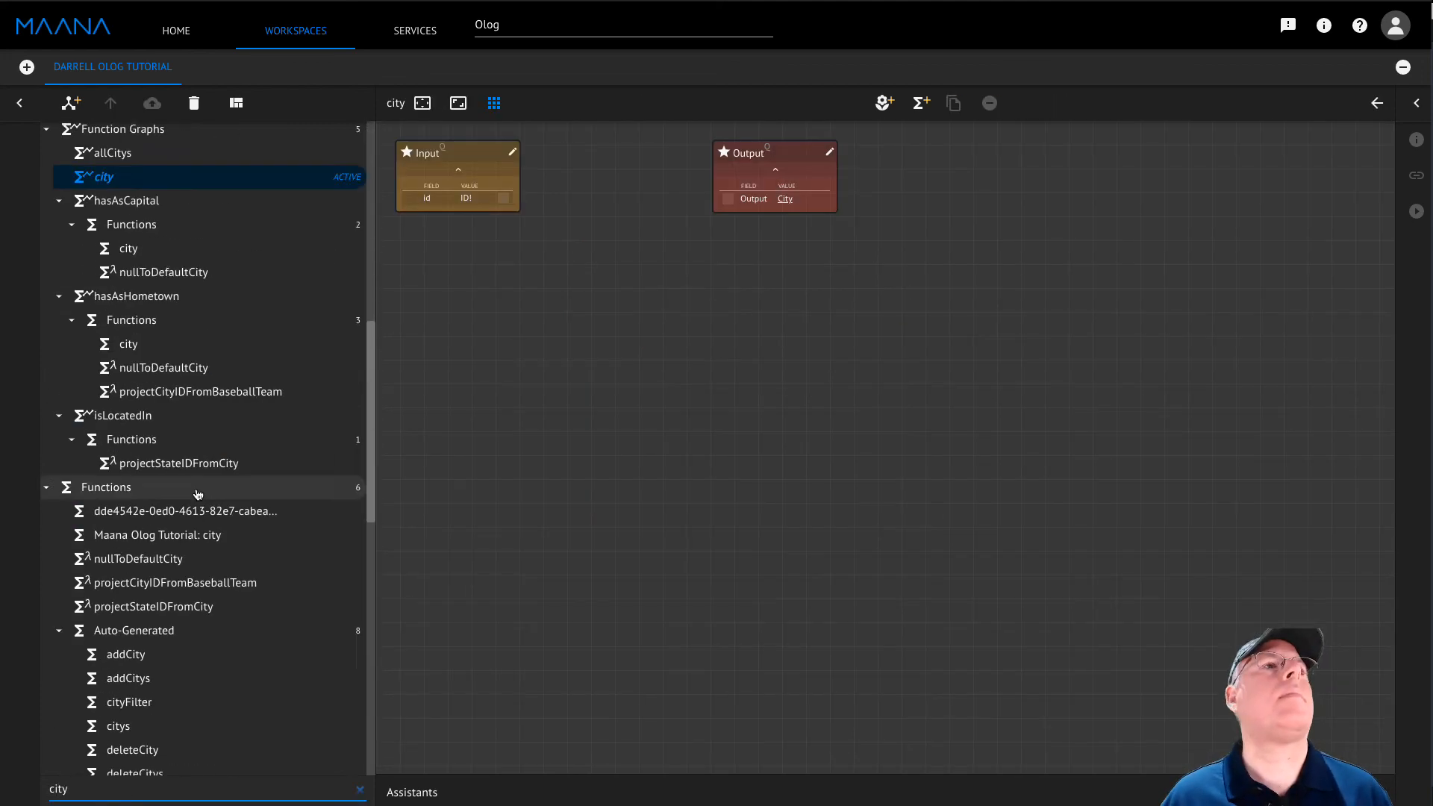
pyautogui.scroll(-10, 196, 493)
pyautogui.moveTo(142, 594); pyautogui.dragTo(515, 351)
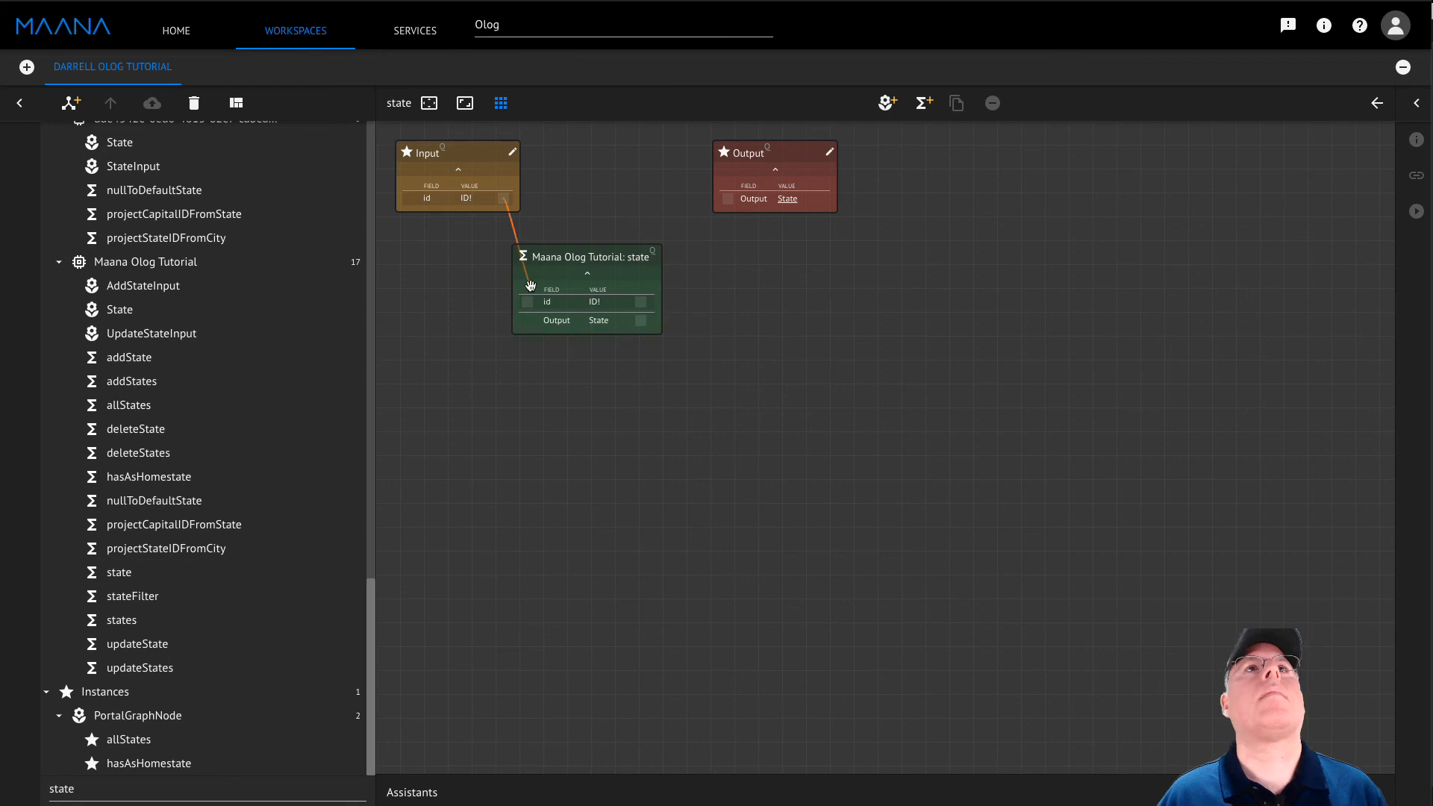
pyautogui.moveTo(640, 320); pyautogui.dragTo(728, 198)
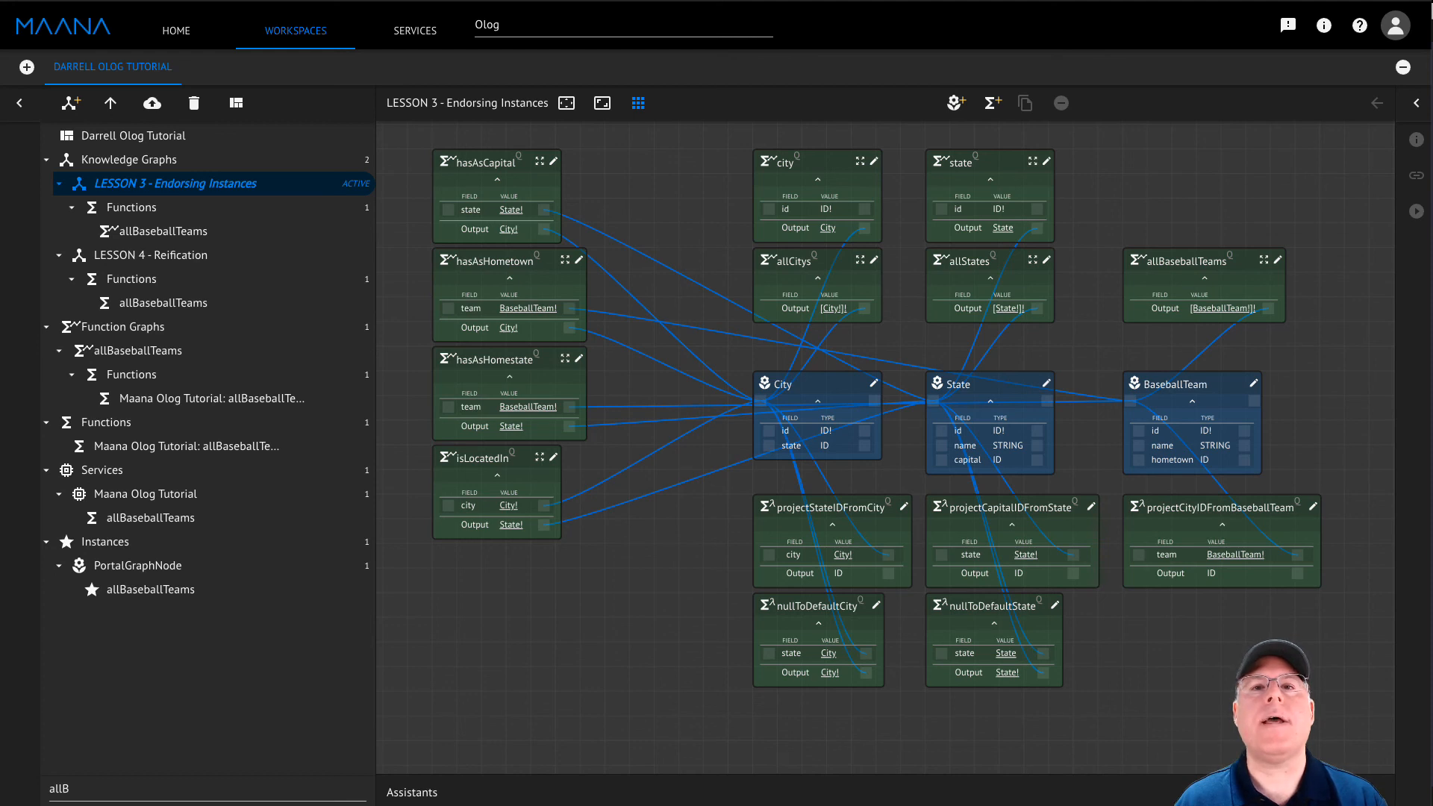
# Reopen the olog's endorsement view and endorse the "a team" type with allBaseballTeams as its instance source
pyautogui.click(1381, 791)
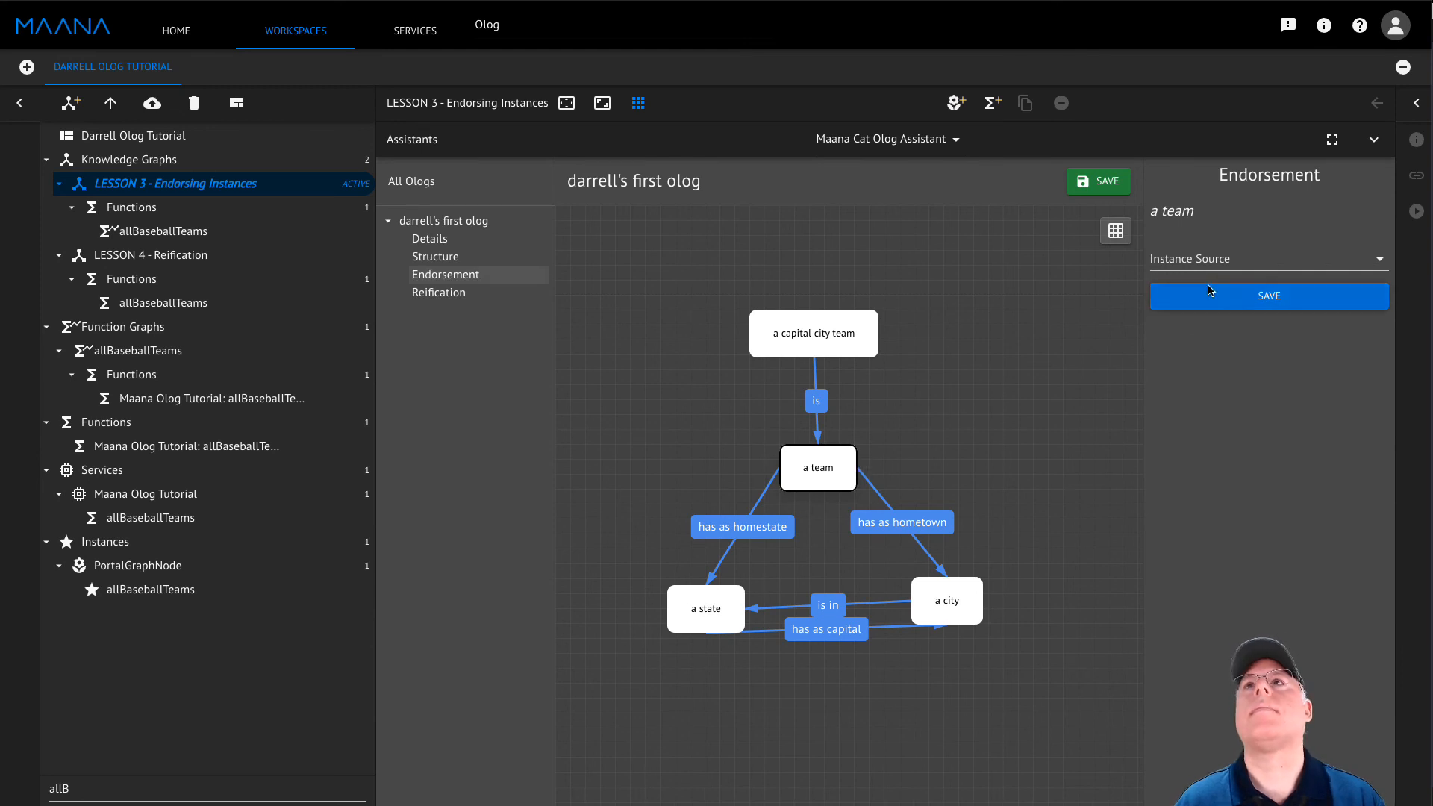
pyautogui.click(1215, 257)
pyautogui.click(1194, 282)
pyautogui.click(1194, 297)
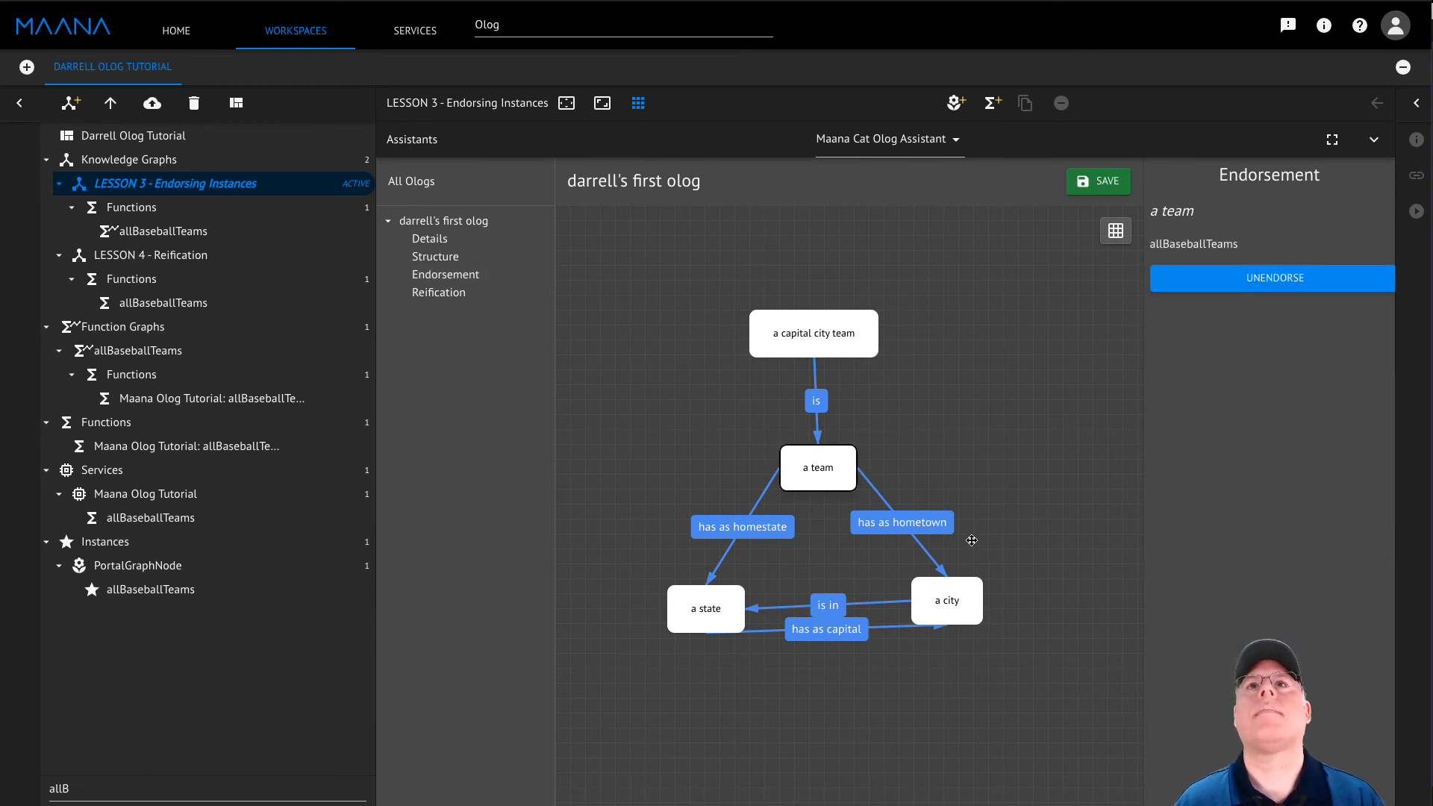
# Endorse the "a city" type with allCitys as its instance source
pyautogui.click(958, 606)
pyautogui.click(1205, 261)
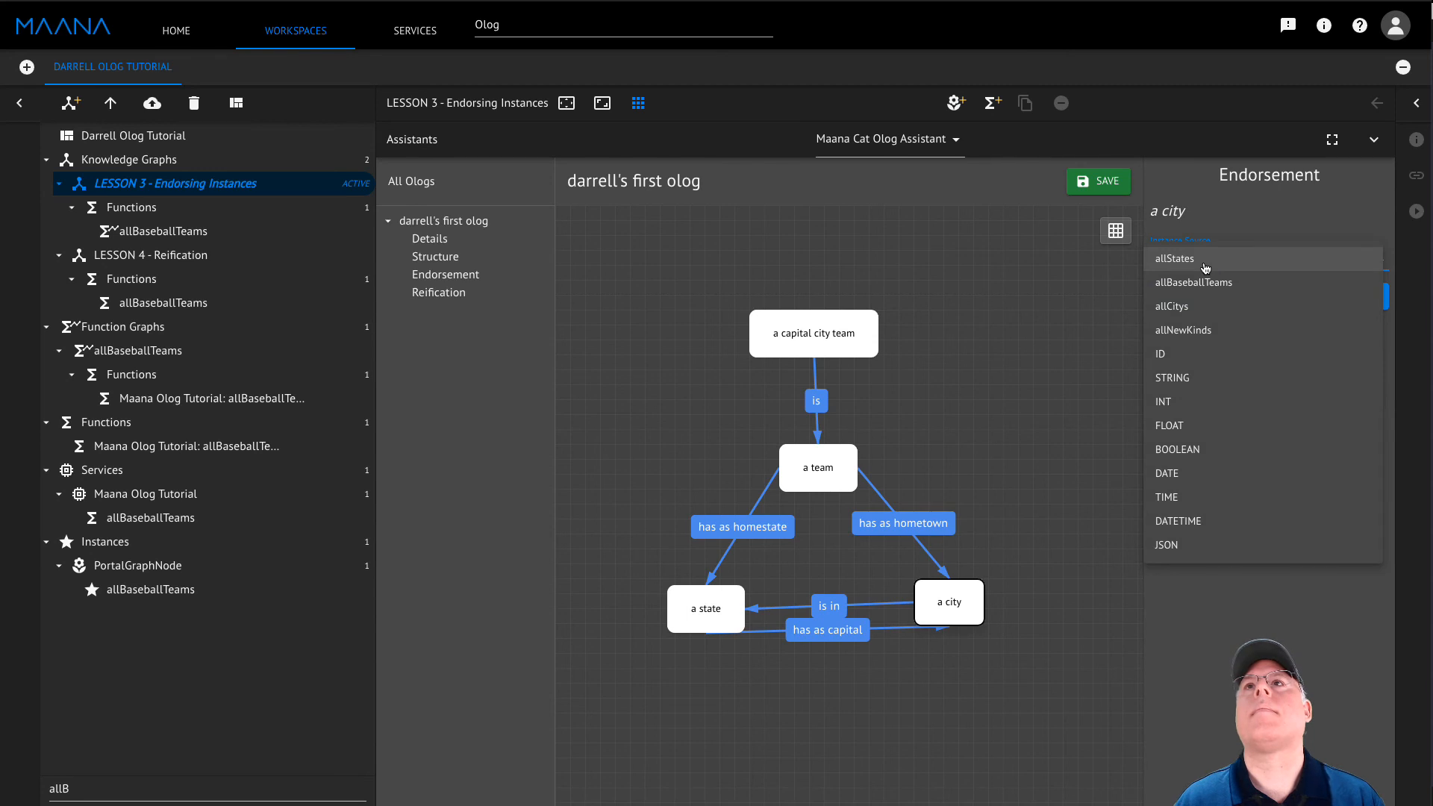
pyautogui.click(1205, 258)
pyautogui.click(1204, 297)
# Endorse the "a state" type with allStates as its instance source
pyautogui.click(723, 606)
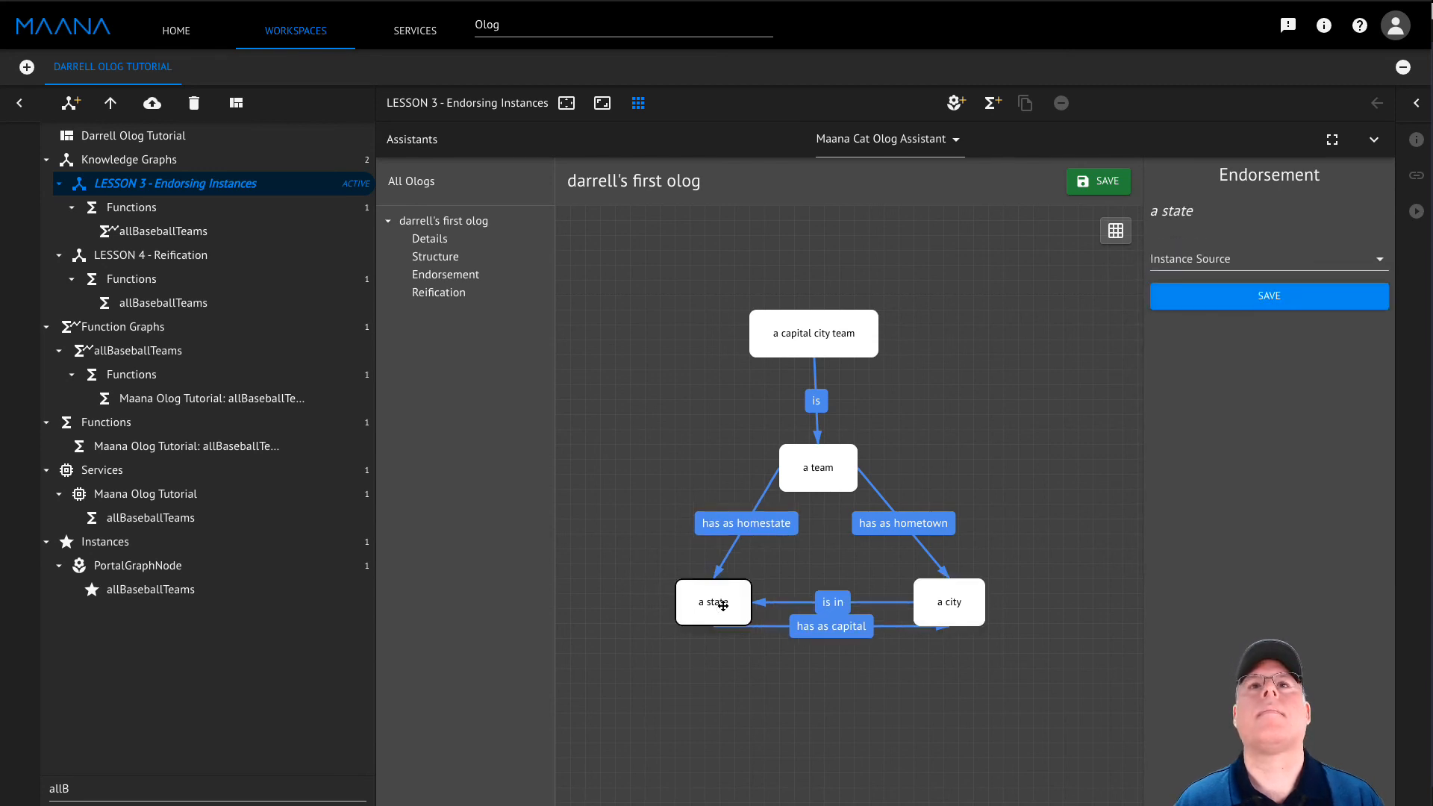
pyautogui.click(1254, 260)
pyautogui.click(1264, 258)
pyautogui.click(1277, 299)
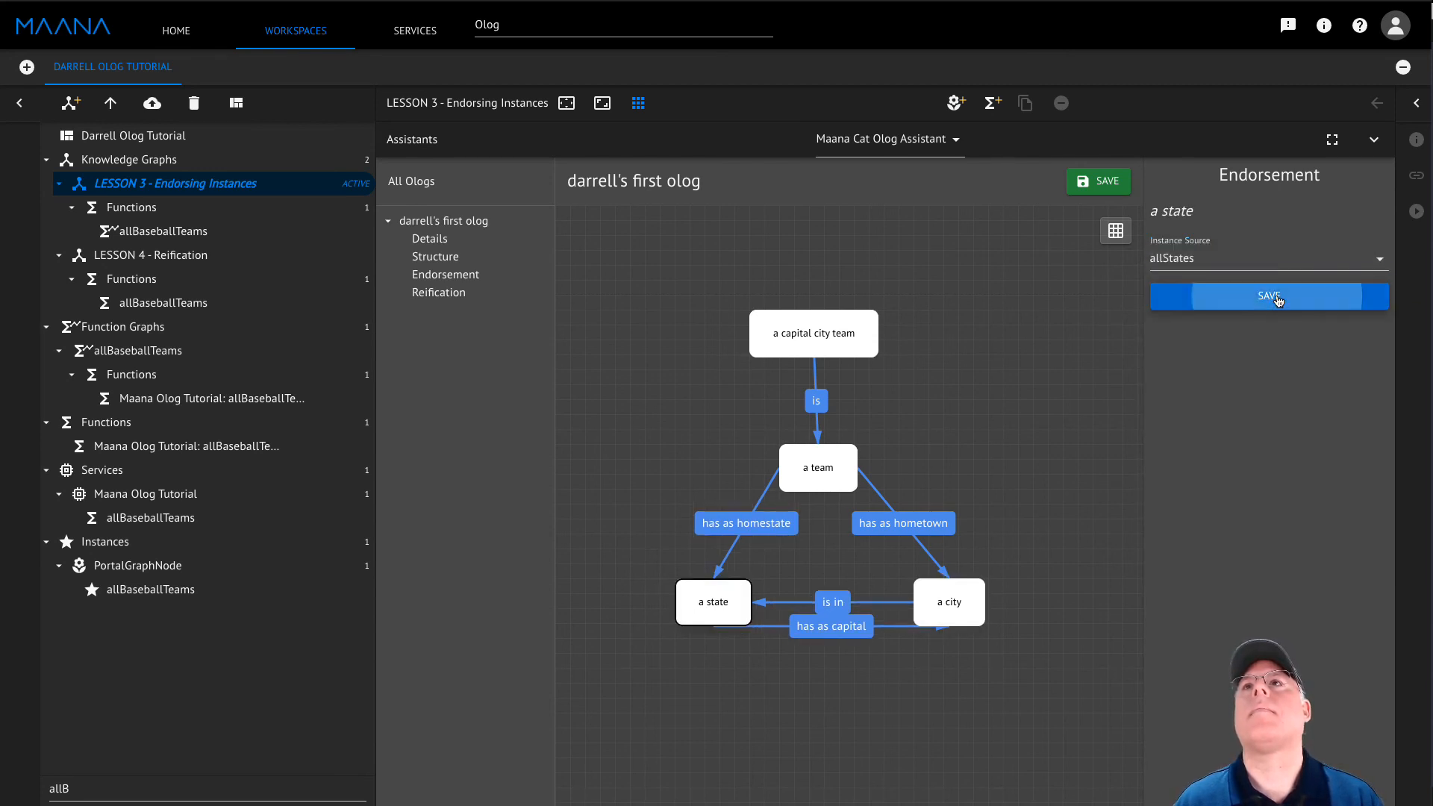
# Examine the instance sources offered for the "has as hometown" and "is in" aspects of the olog
pyautogui.click(825, 470)
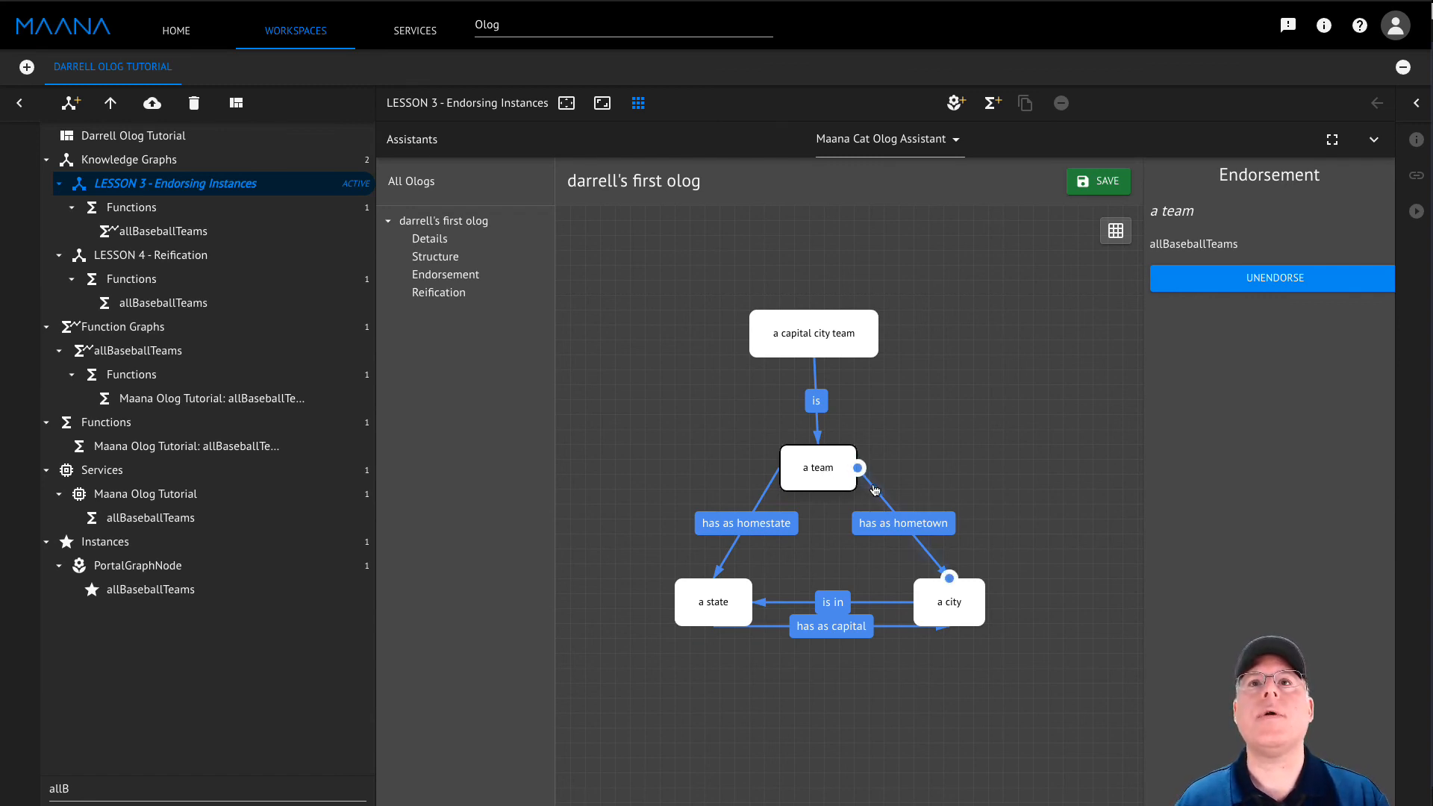
pyautogui.click(875, 489)
pyautogui.click(1218, 261)
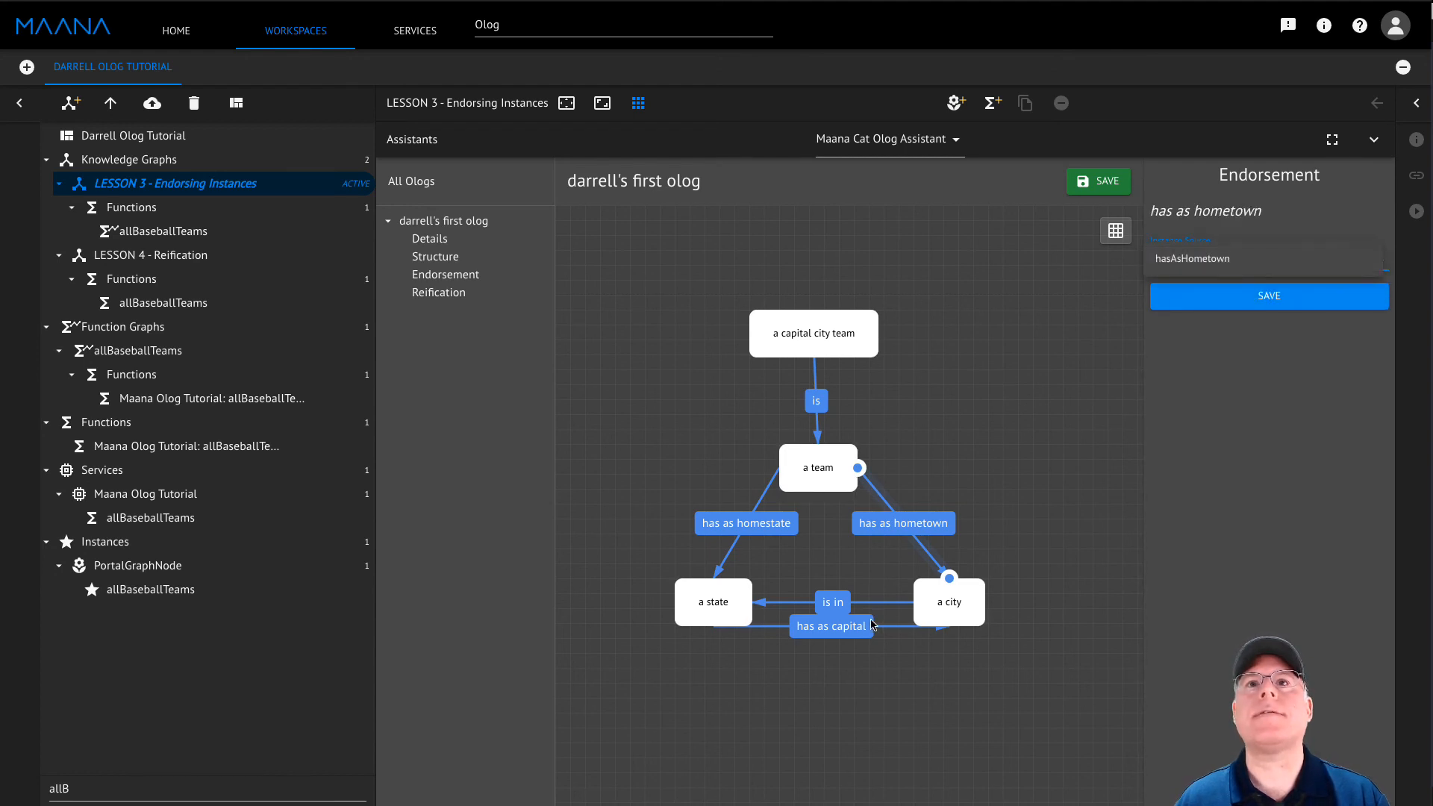
pyautogui.click(897, 603)
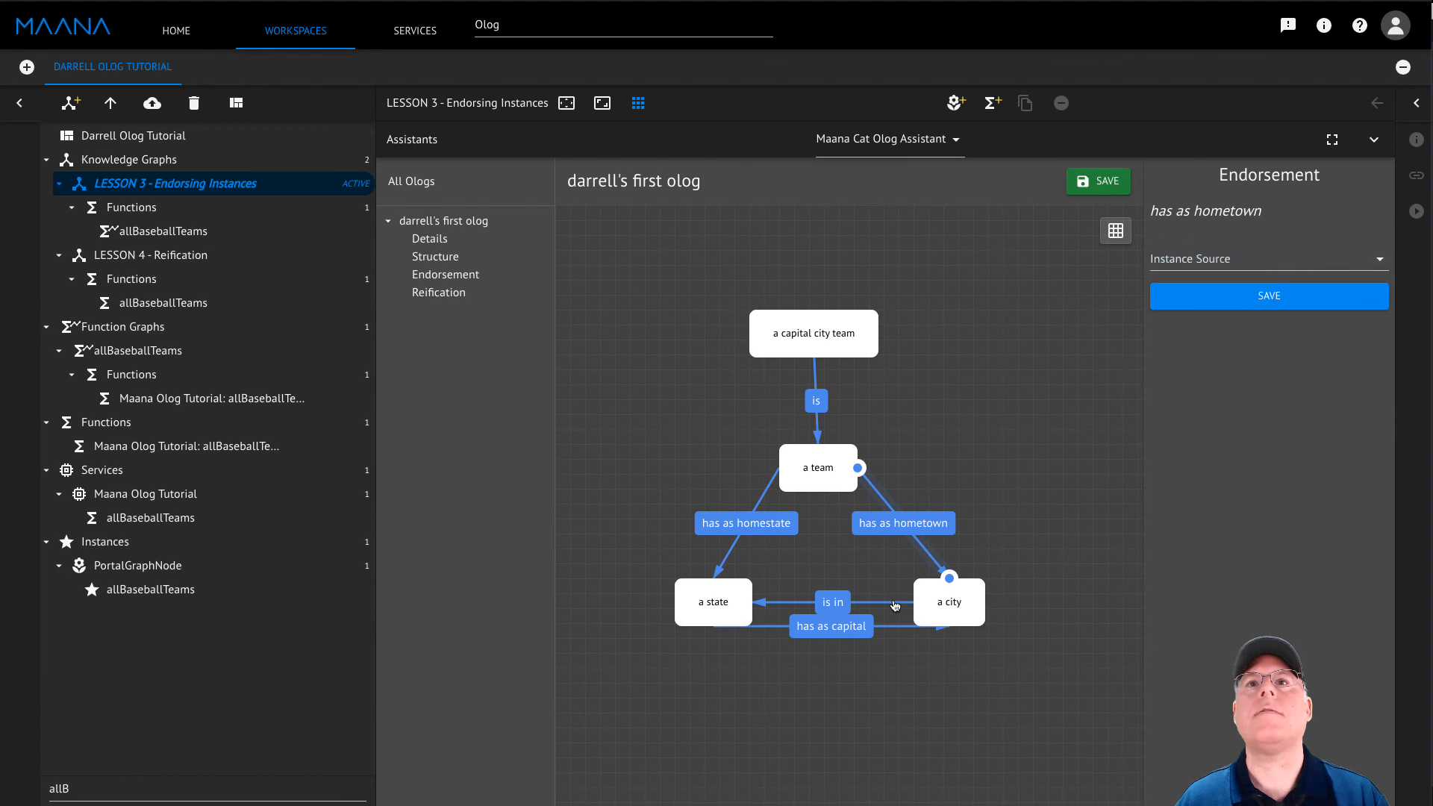
pyautogui.click(898, 603)
pyautogui.click(1177, 264)
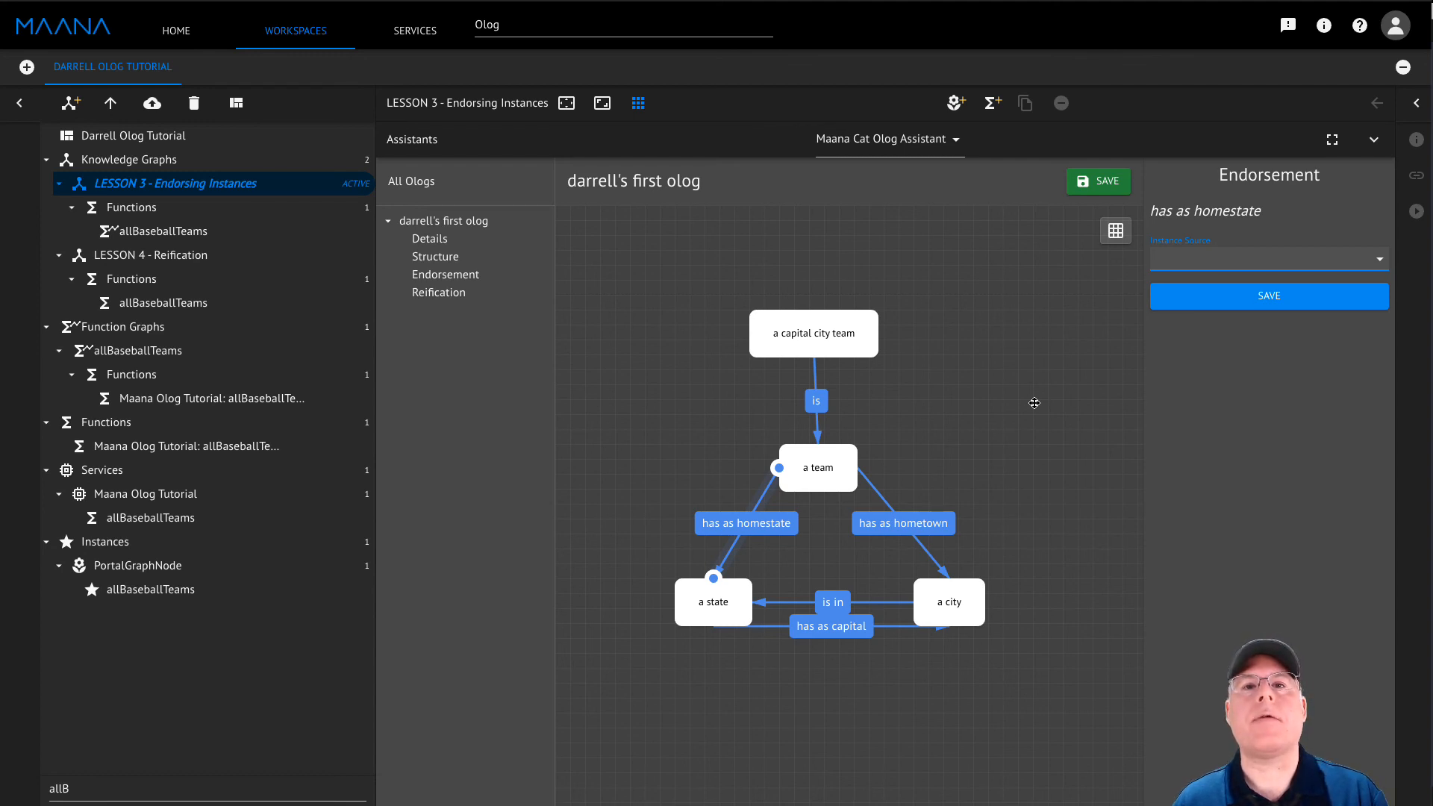
# Endorse the "has as homestate" aspect with the hasAsHomestate function
pyautogui.click(1239, 270)
pyautogui.click(1239, 265)
pyautogui.click(1269, 295)
# Endorse the "is in" aspect between city and state with the isLocatedIn function
pyautogui.click(892, 496)
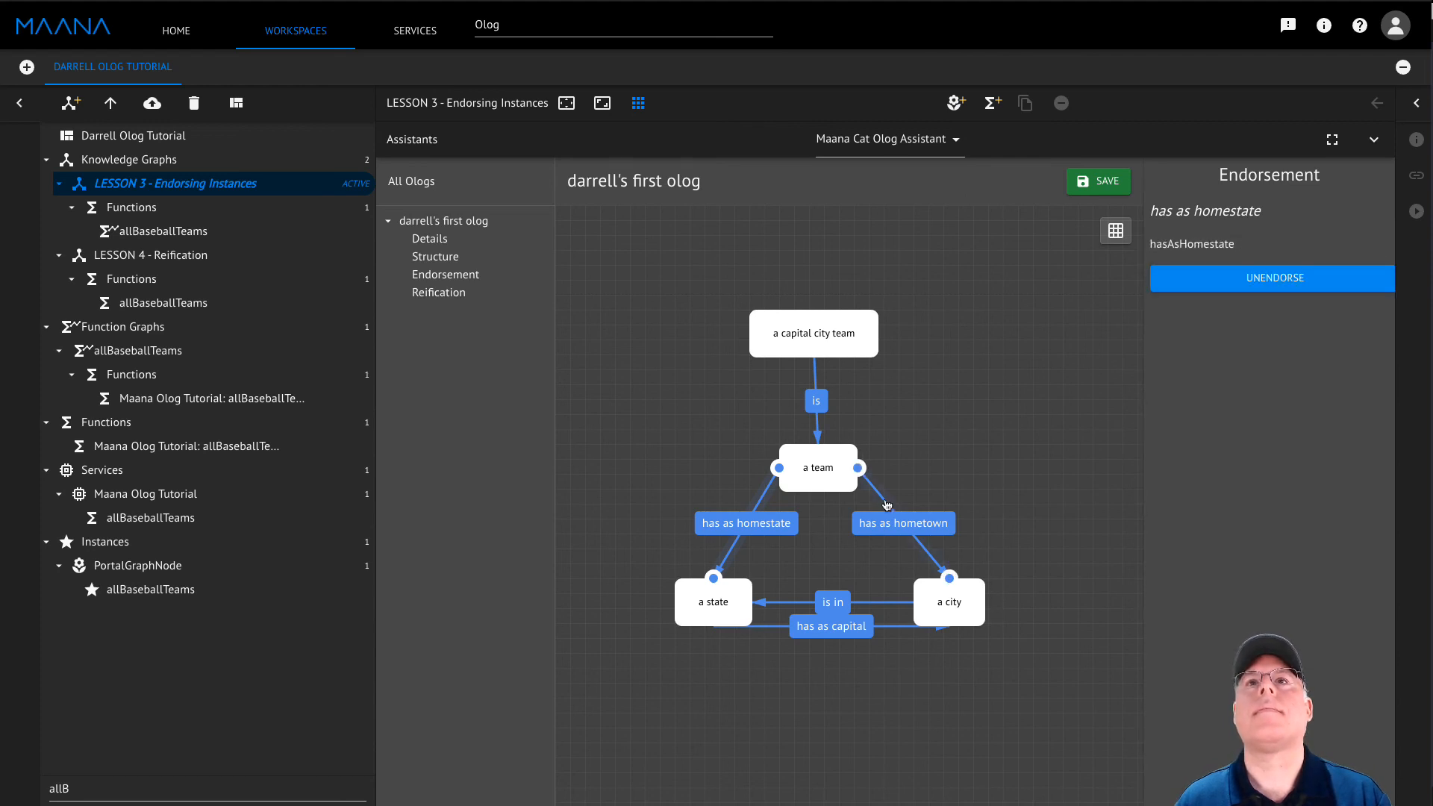
pyautogui.click(888, 603)
pyautogui.click(1212, 263)
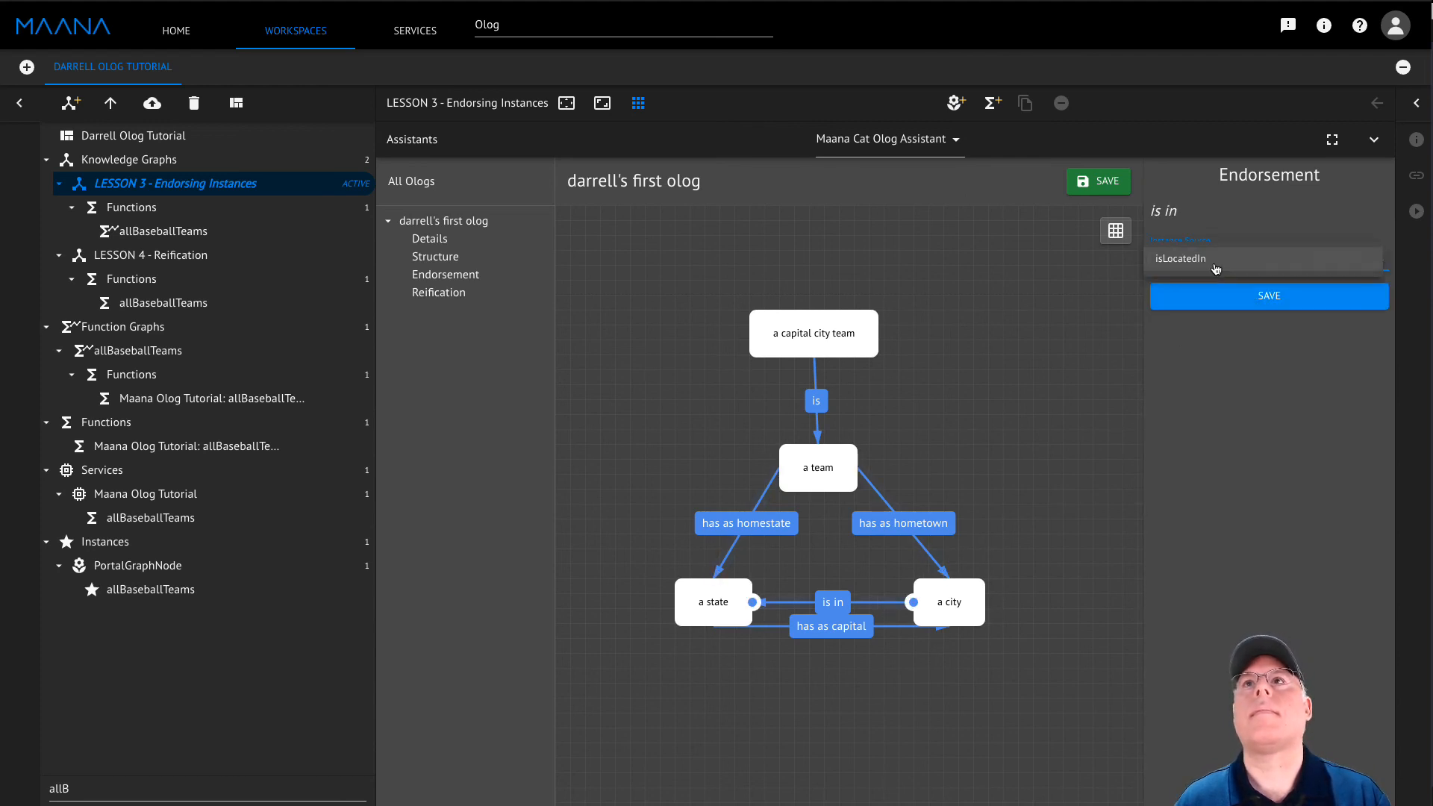
pyautogui.click(1215, 269)
pyautogui.click(1217, 295)
# Endorse the "has as capital" aspect between state and city with the hasAsCapital function
pyautogui.click(897, 627)
pyautogui.click(1217, 259)
pyautogui.click(1217, 268)
pyautogui.click(1268, 296)
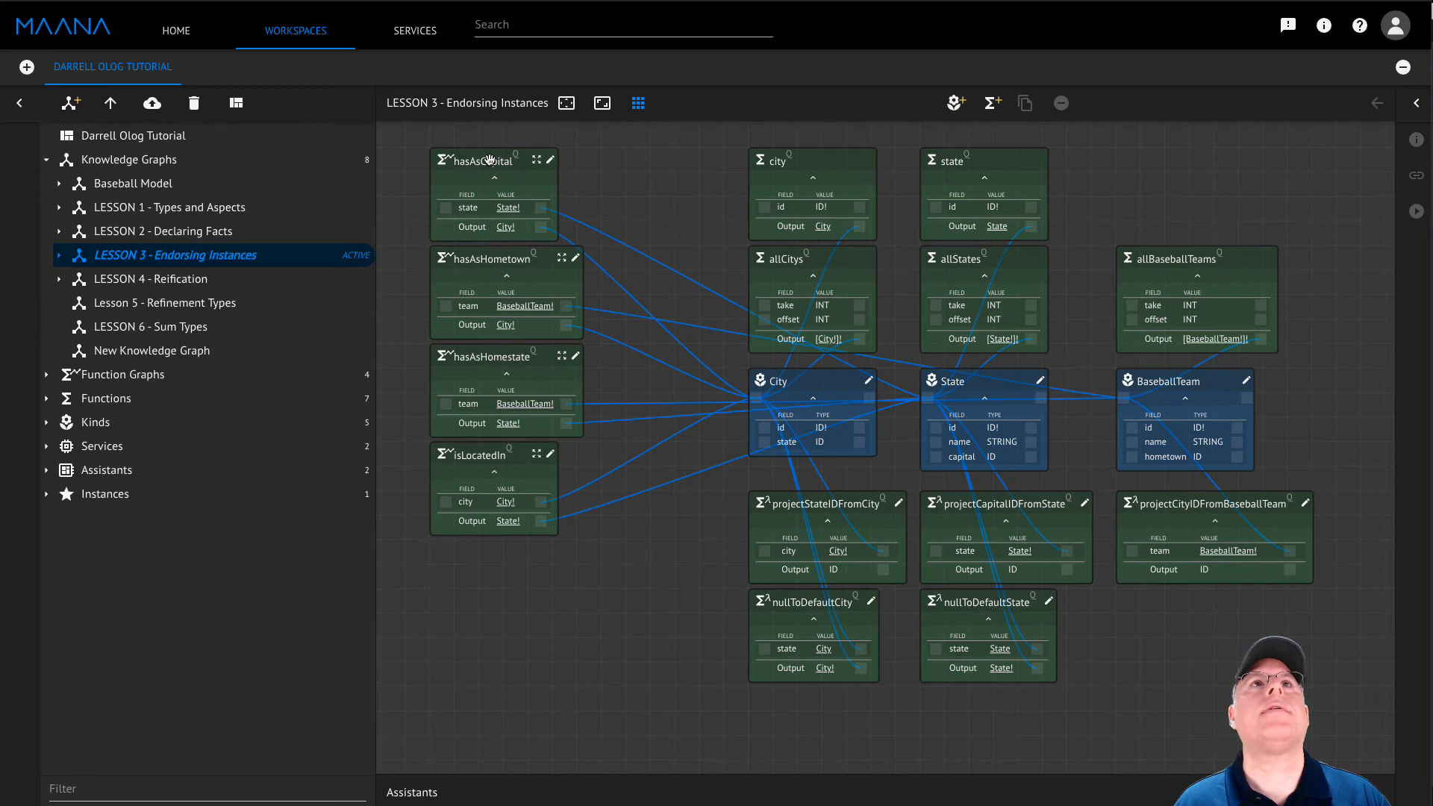
# Open the function graph of hasAsCapital from the LESSON 3 - Endorsing Instances graph
pyautogui.click(488, 160)
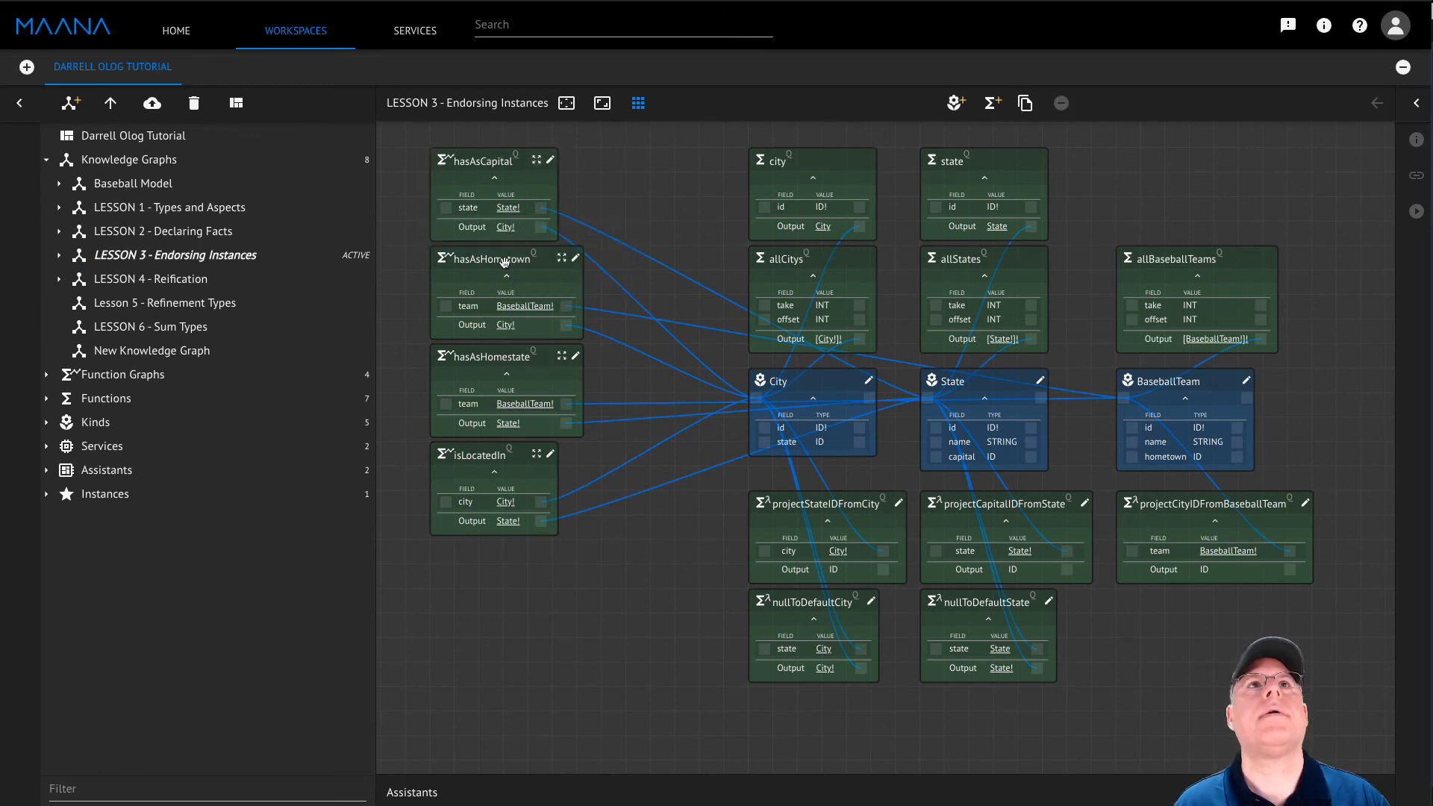
pyautogui.click(536, 161)
pyautogui.moveTo(481, 215)
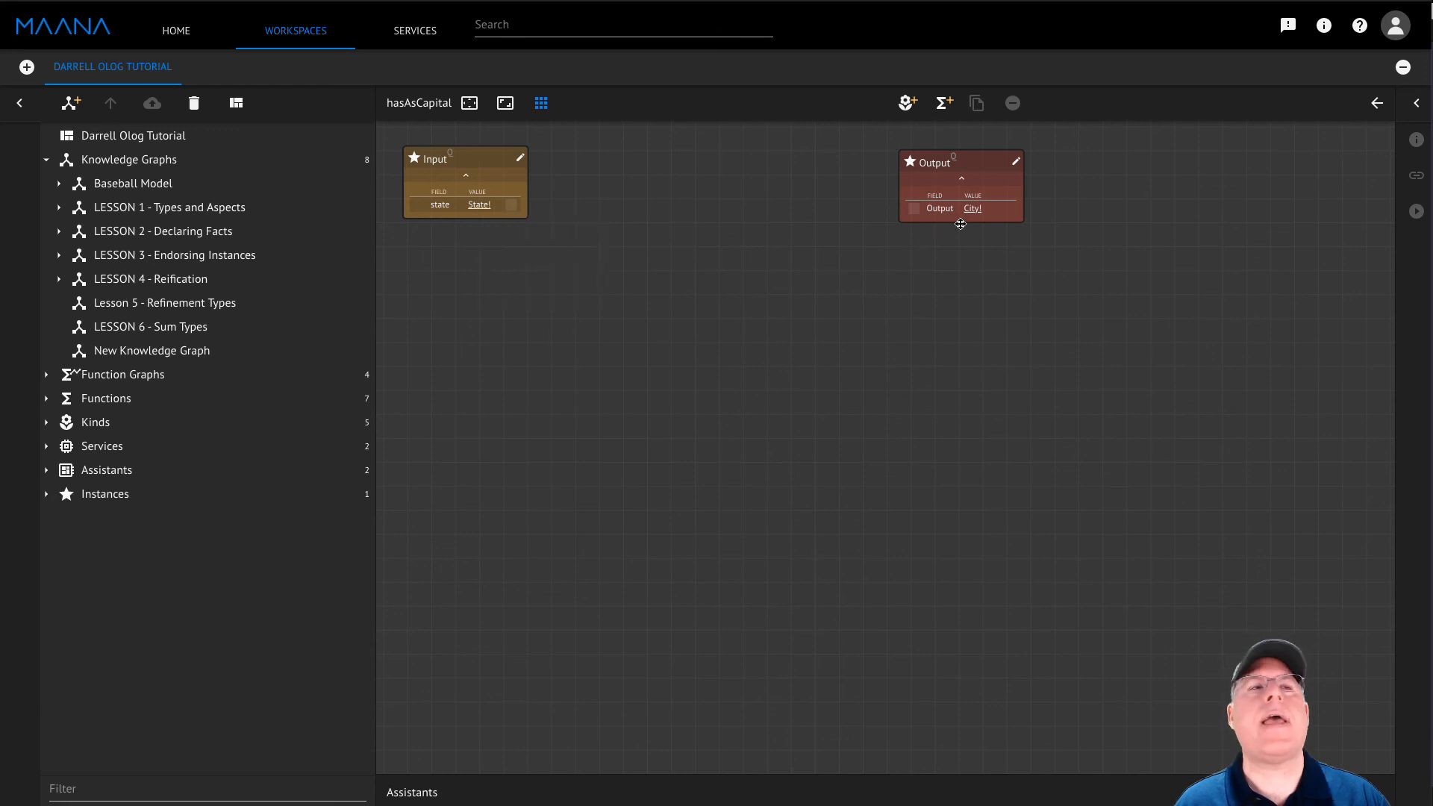
# Add projectCapitalIDFromState from LESSON 3 - Endorsing Instances to the hasAsCapital graph and connect the state input to it
pyautogui.click(142, 259)
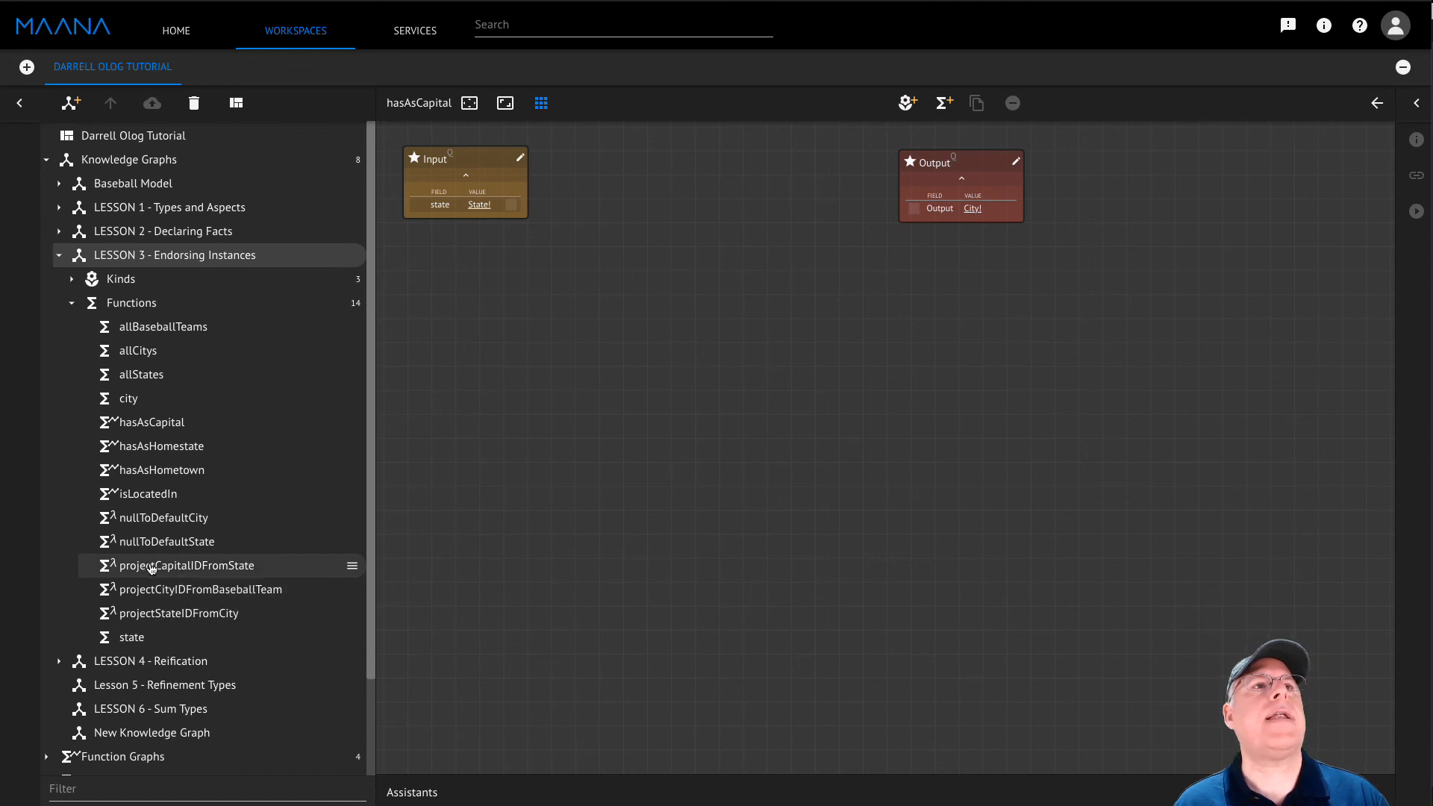
pyautogui.moveTo(150, 565); pyautogui.dragTo(463, 310)
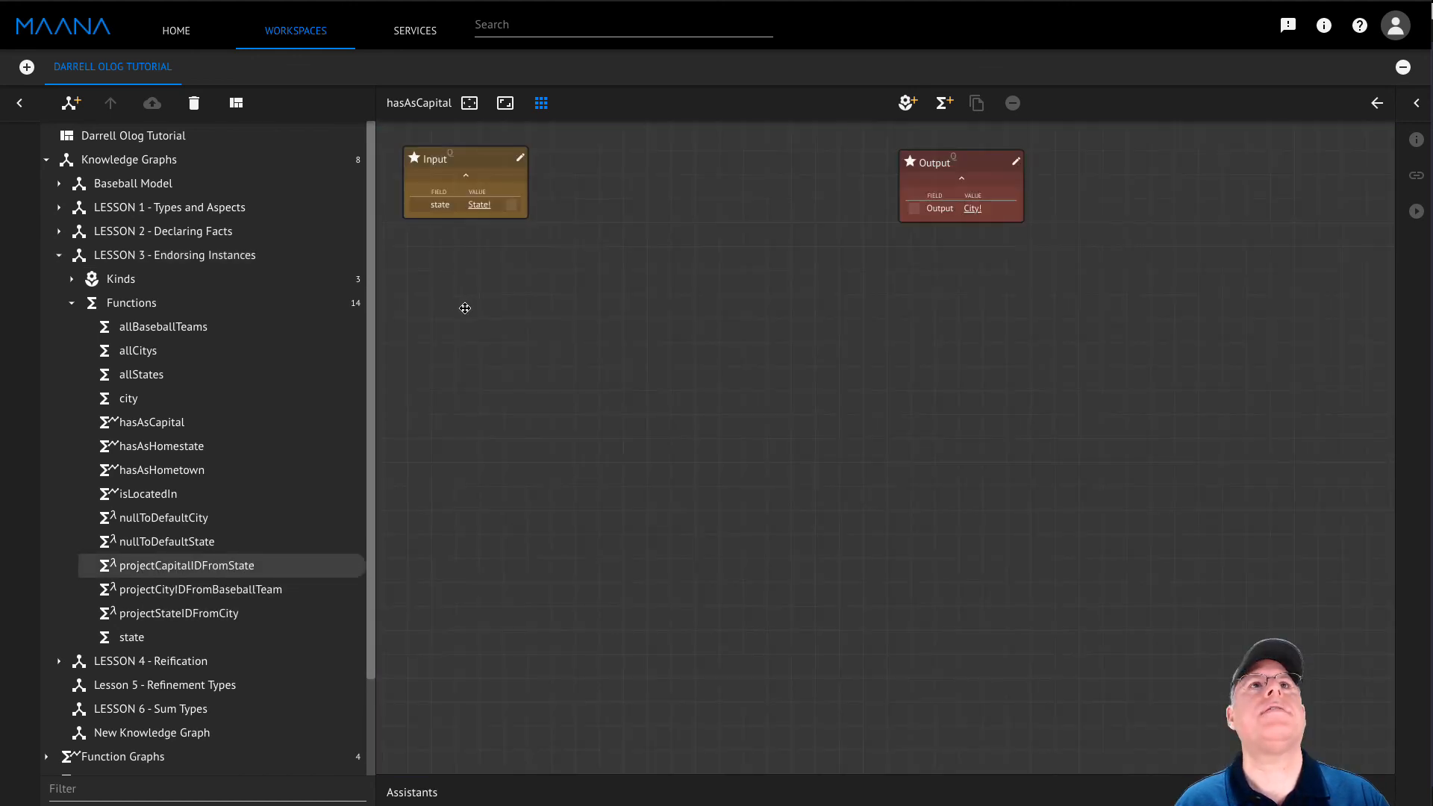
pyautogui.moveTo(508, 203); pyautogui.dragTo(468, 338)
pyautogui.moveTo(543, 290); pyautogui.dragTo(540, 262)
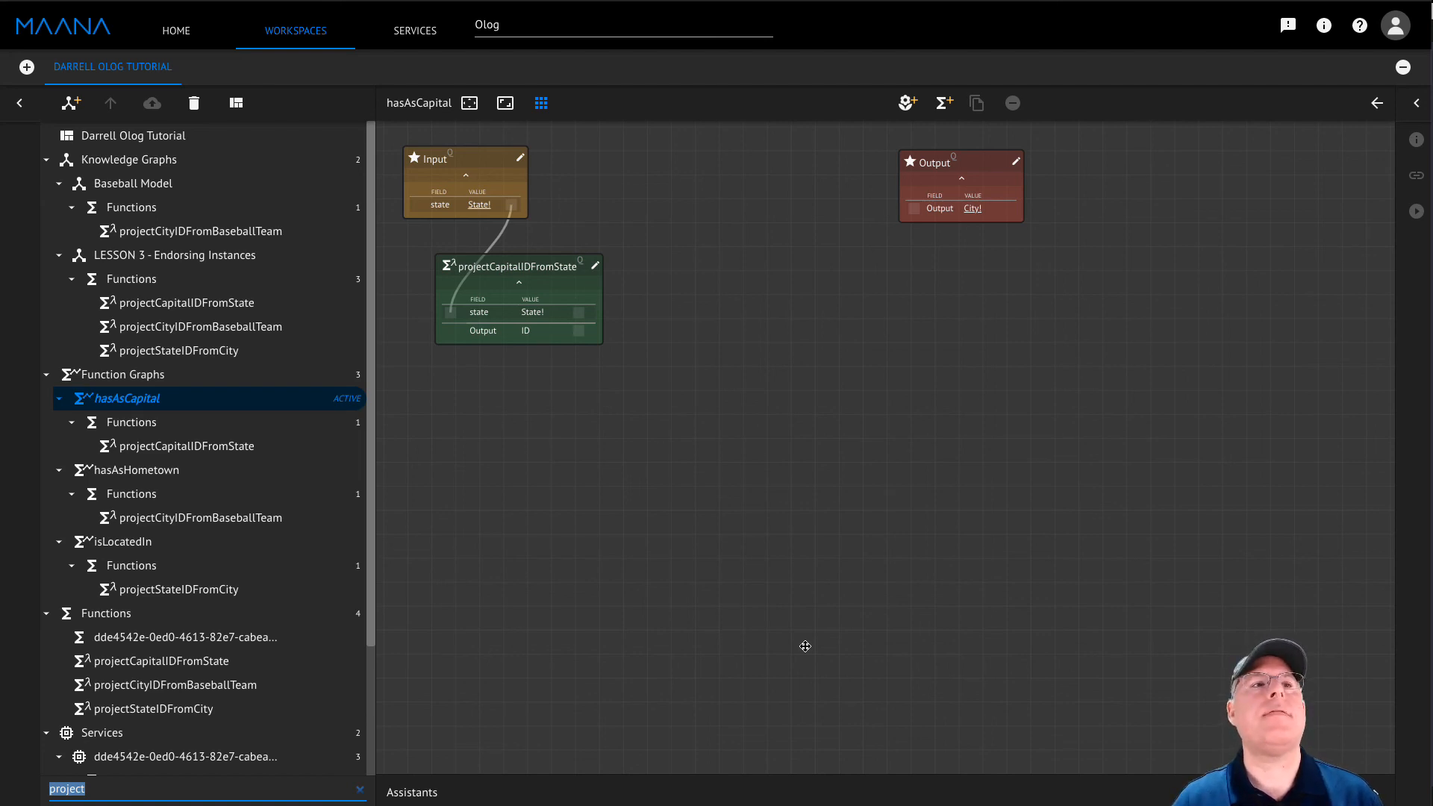
# Add the city function to the hasAsCapital graph and feed its id from the projectCapitalIDFromState output
pyautogui.write('city')
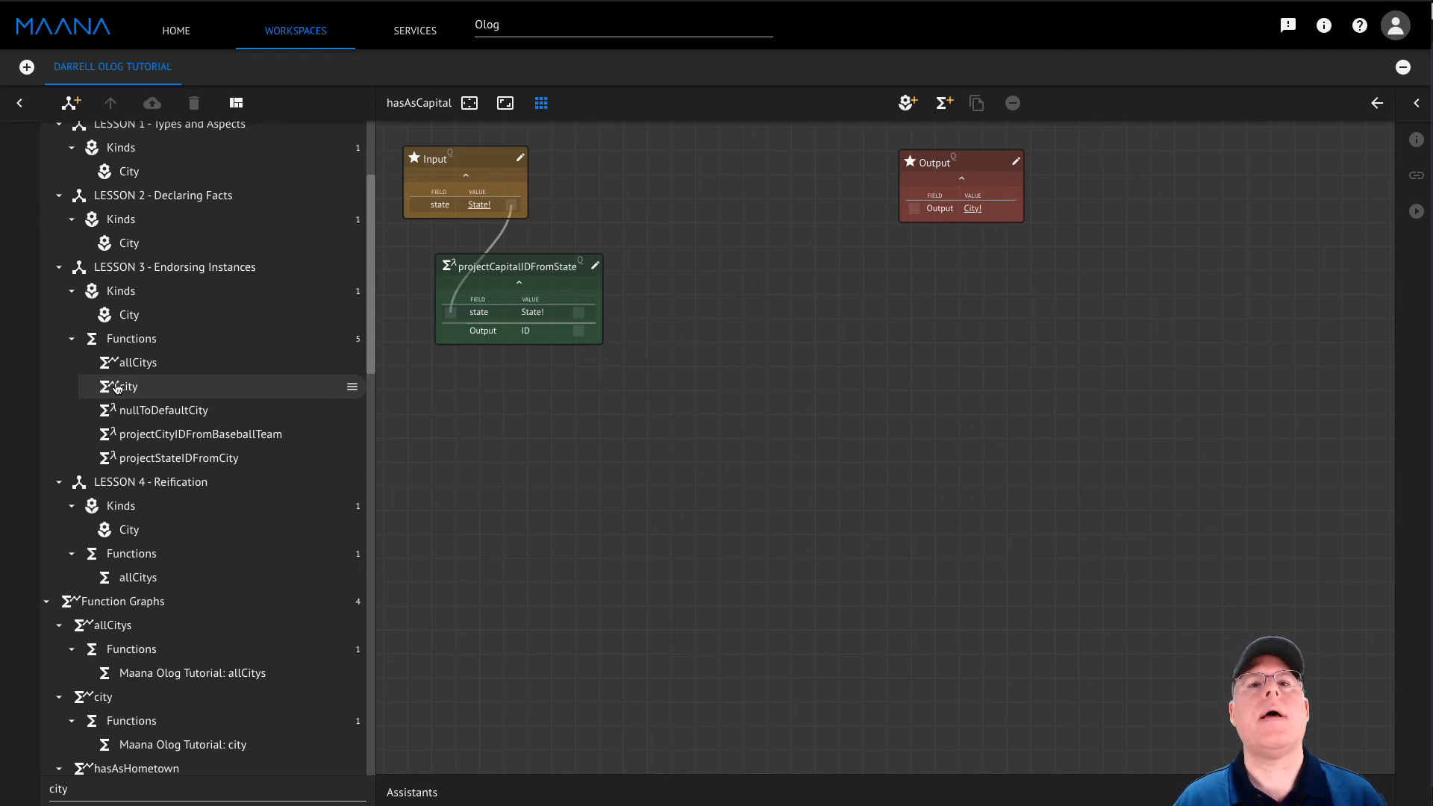
pyautogui.moveTo(118, 387); pyautogui.dragTo(623, 256)
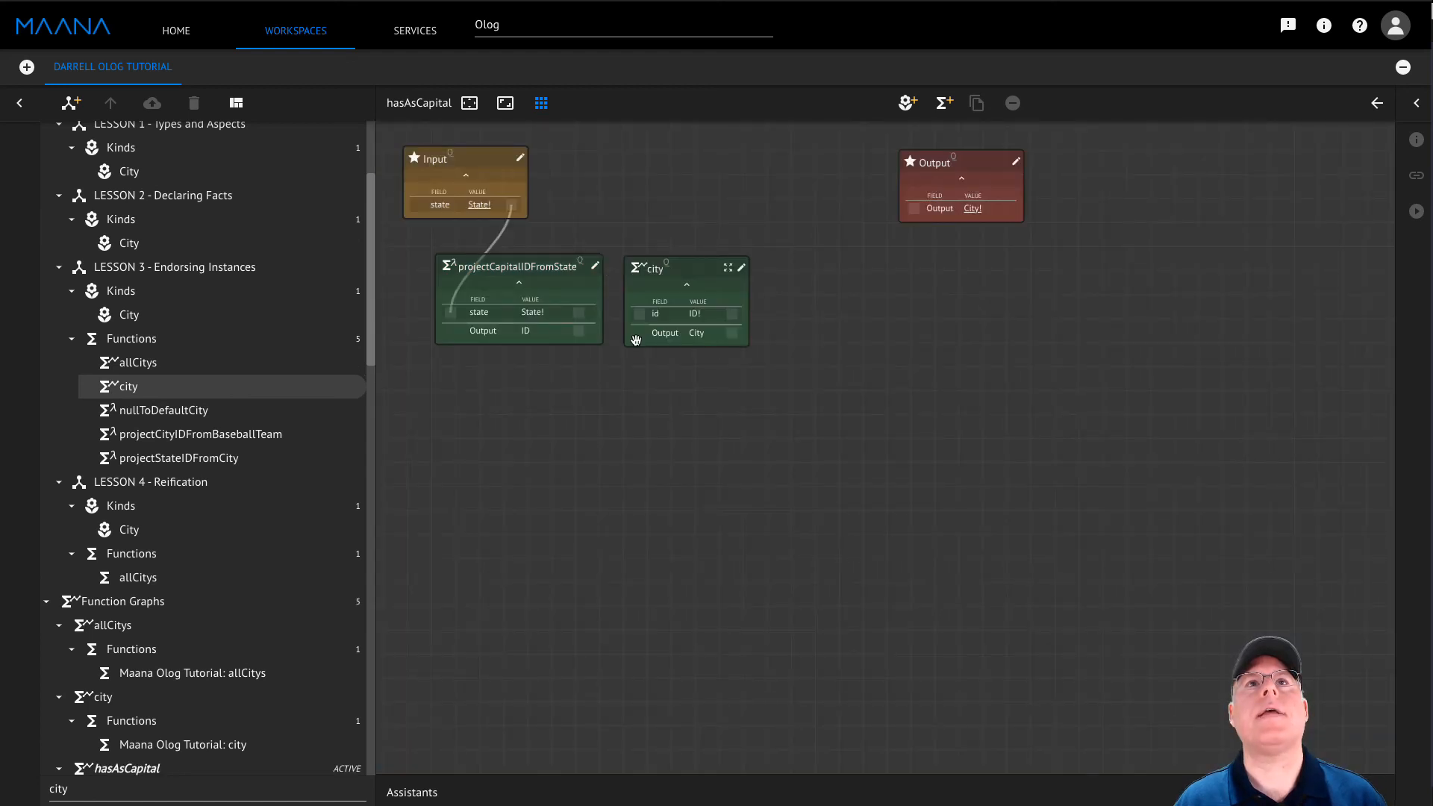
pyautogui.moveTo(579, 330); pyautogui.dragTo(674, 318)
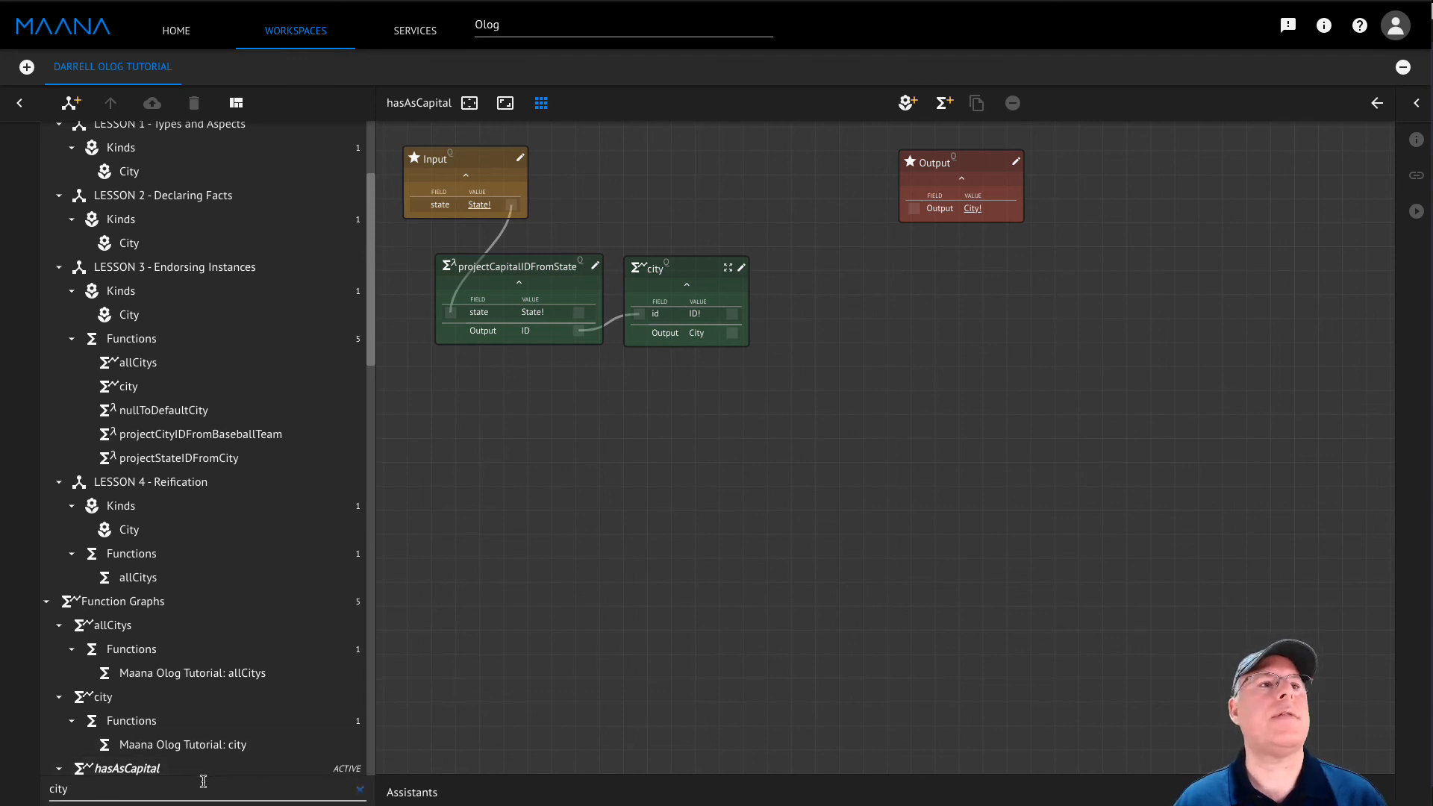
# Add nullToDefaultCity to the hasAsCapital graph and connect it between the city function's output and the graph's output
pyautogui.doubleClick(59, 789)
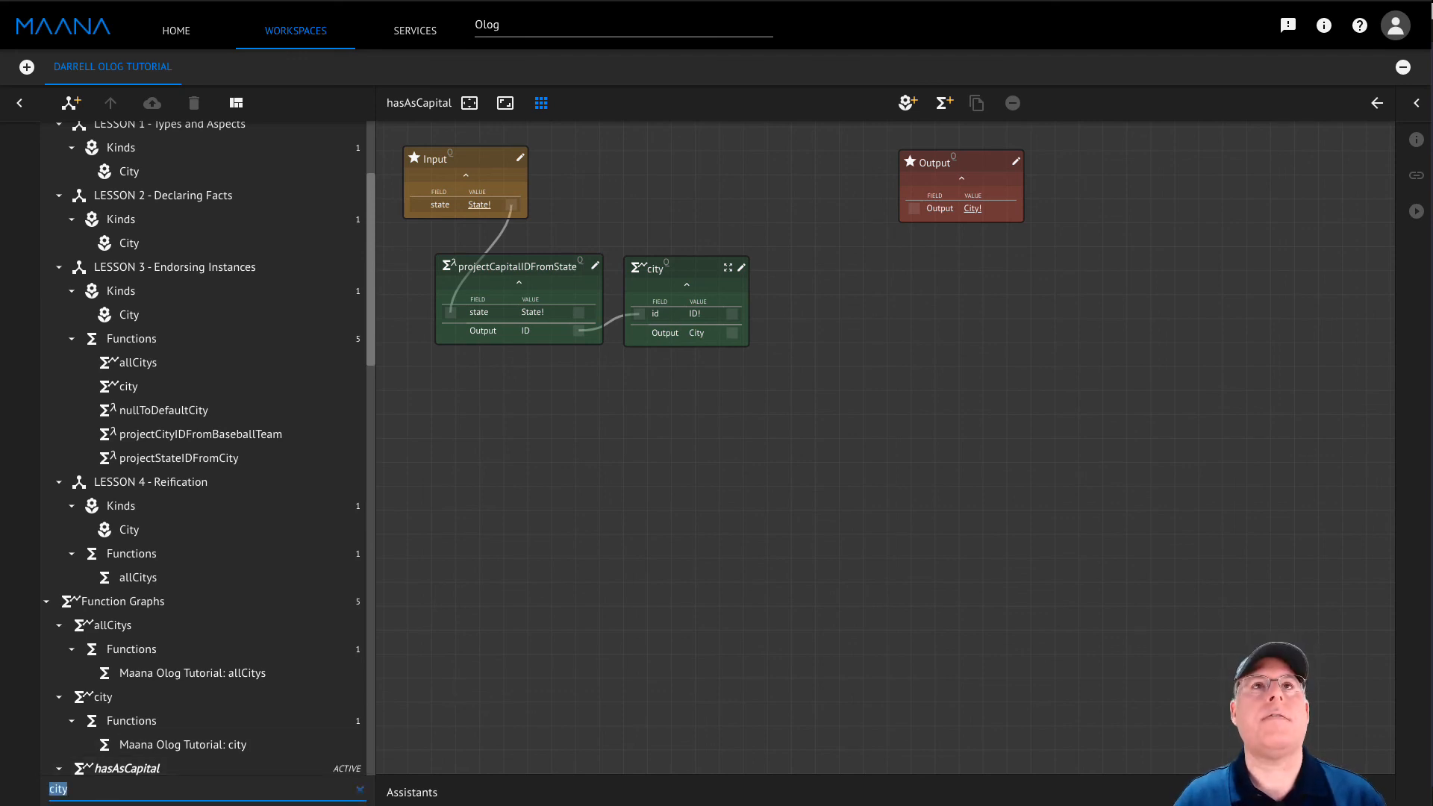
pyautogui.write('N')
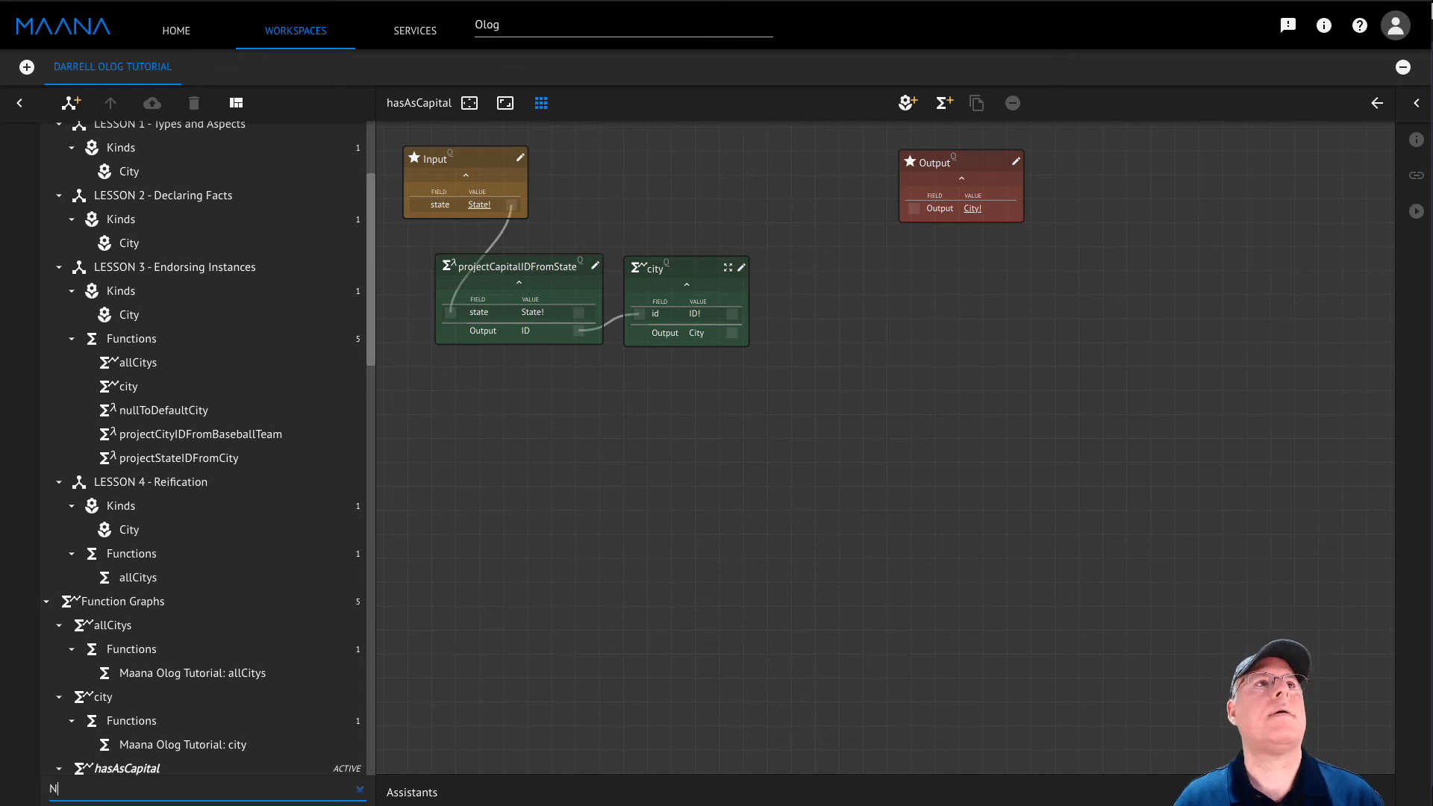
pyautogui.write('ull')
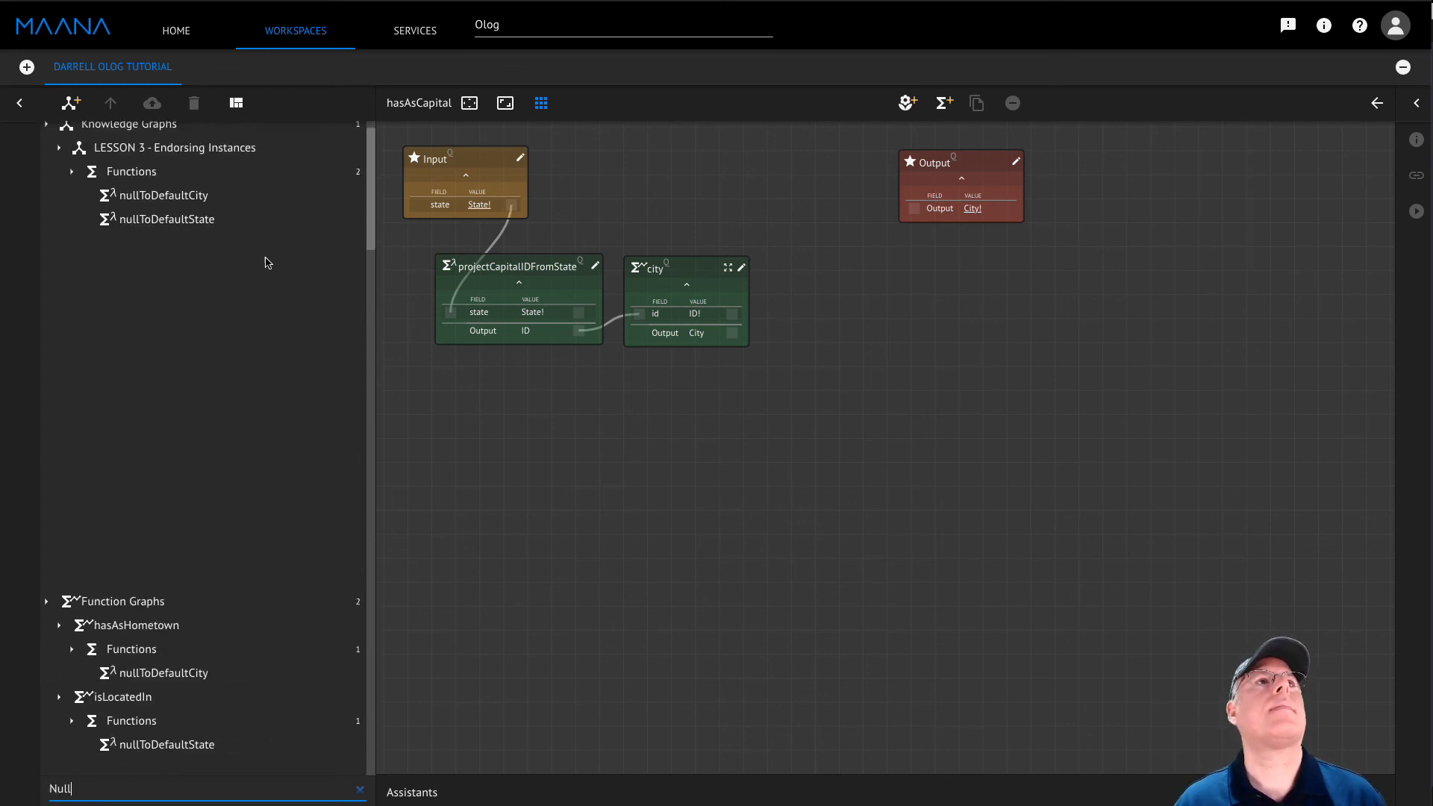
pyautogui.moveTo(164, 231); pyautogui.dragTo(785, 261)
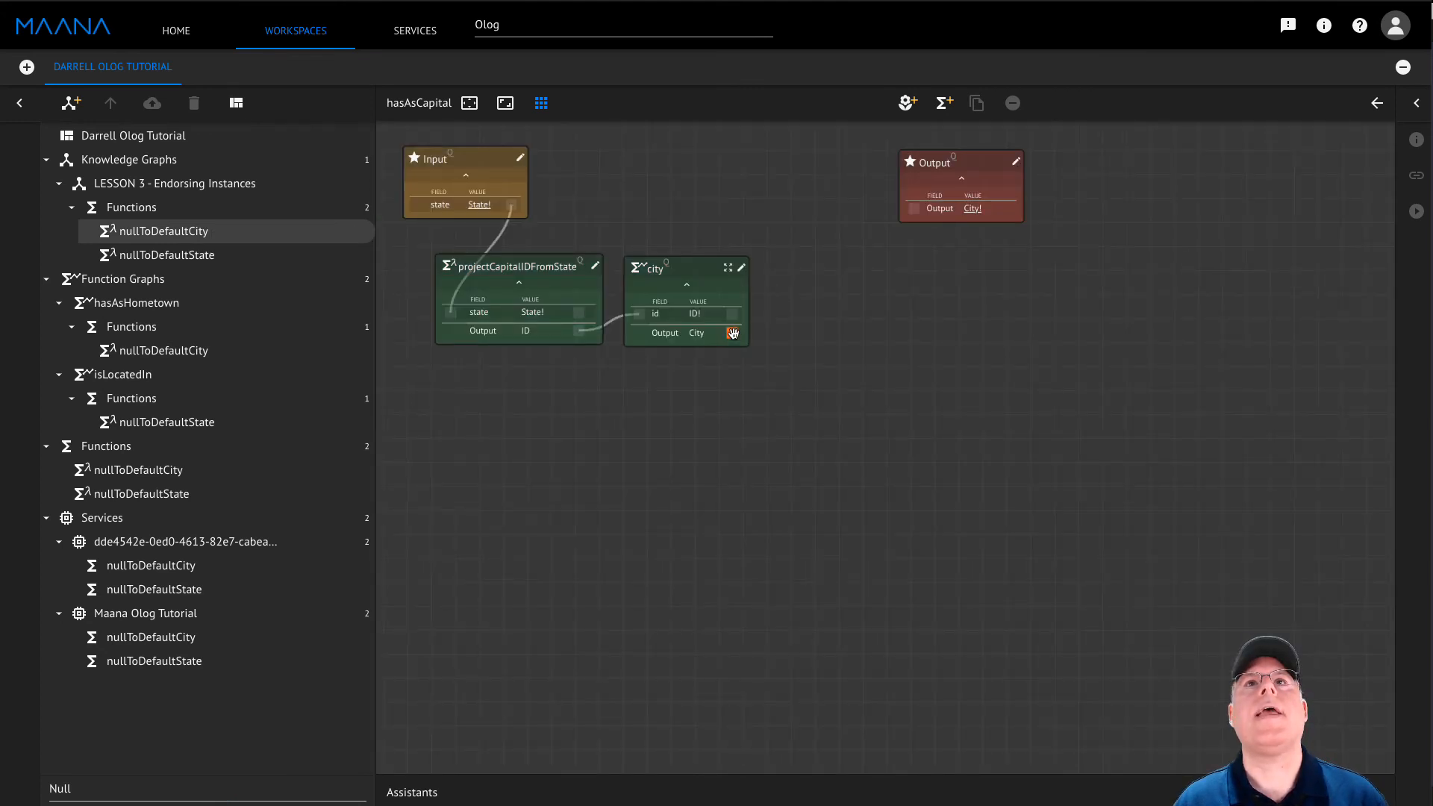
pyautogui.moveTo(732, 334); pyautogui.dragTo(800, 317)
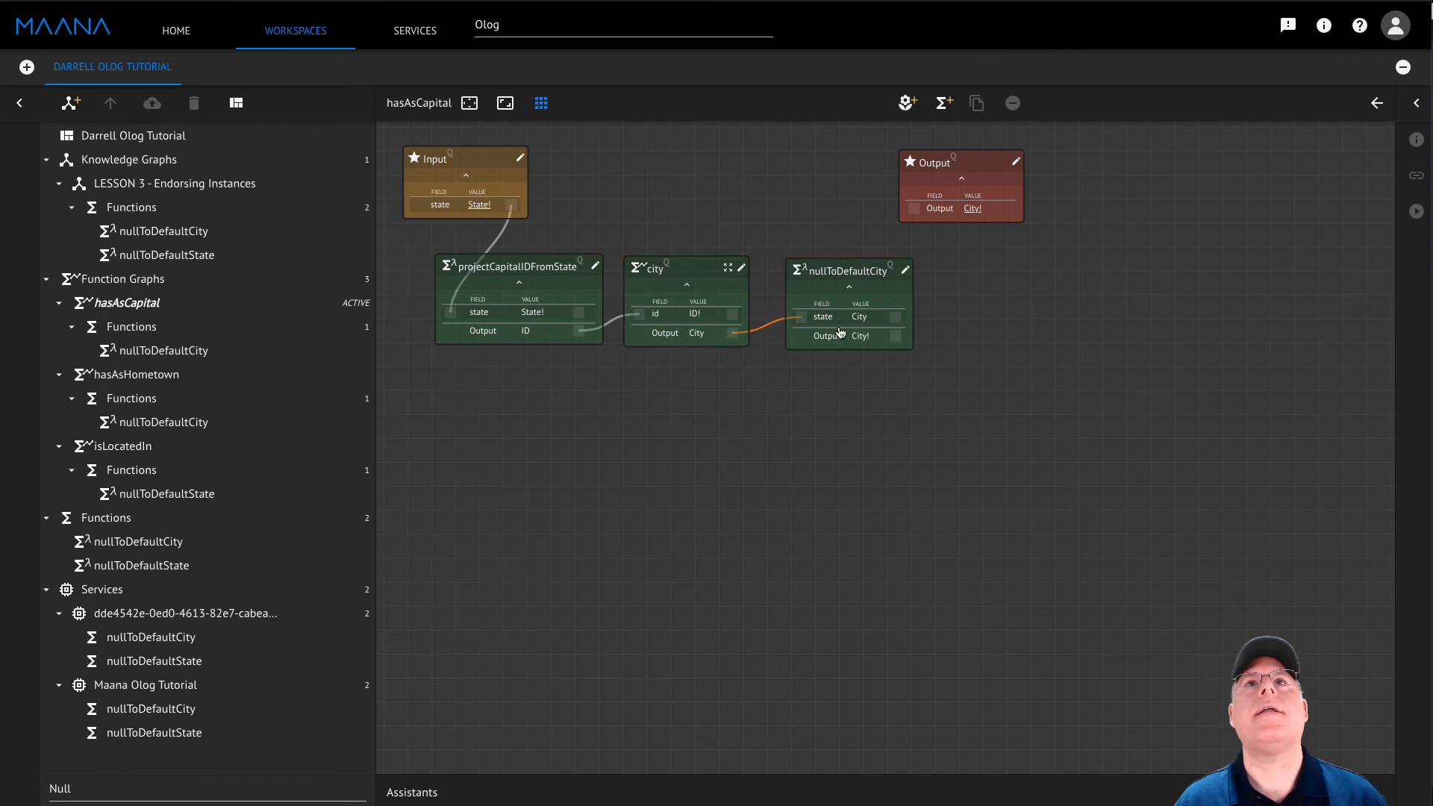
pyautogui.moveTo(896, 338); pyautogui.dragTo(913, 208)
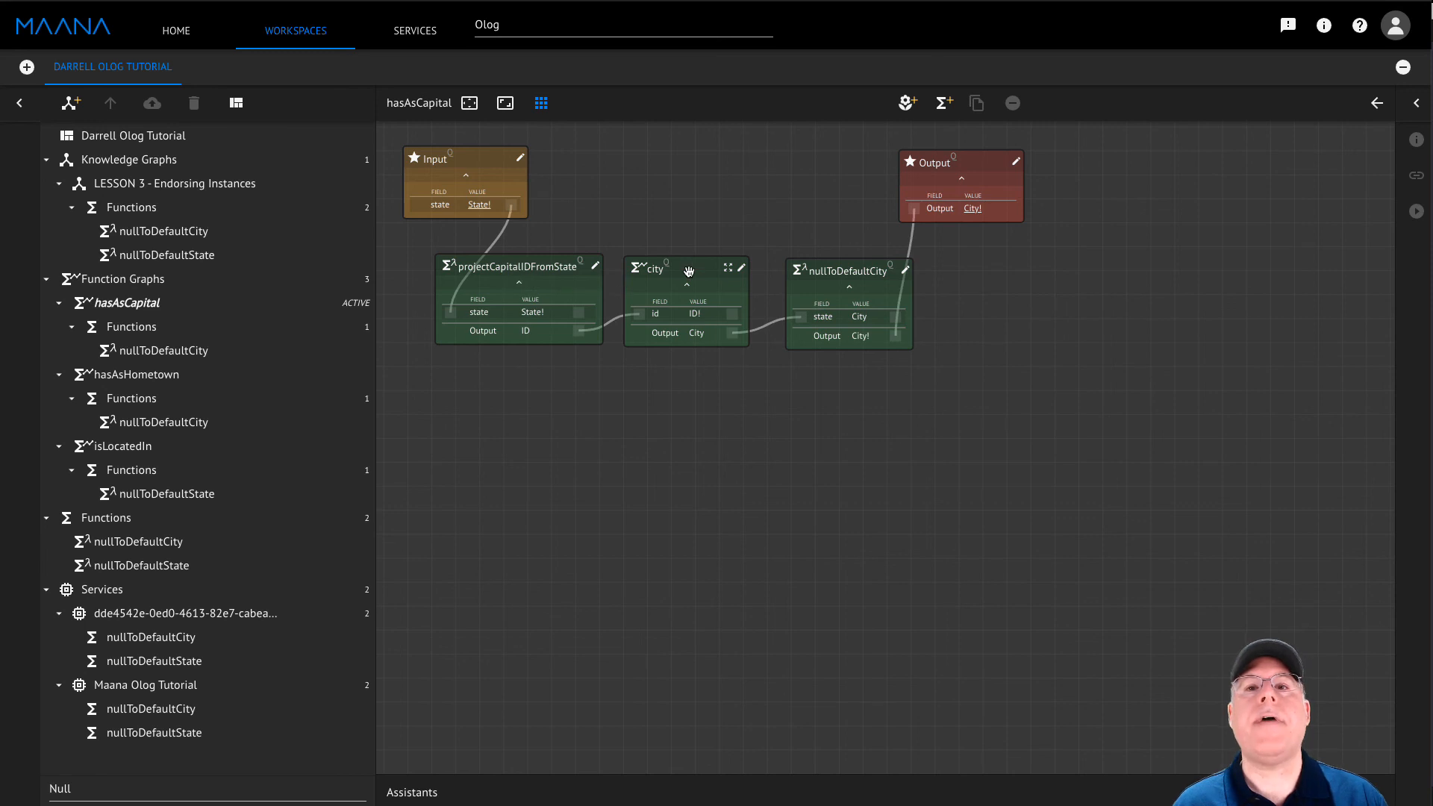
pyautogui.click(825, 269)
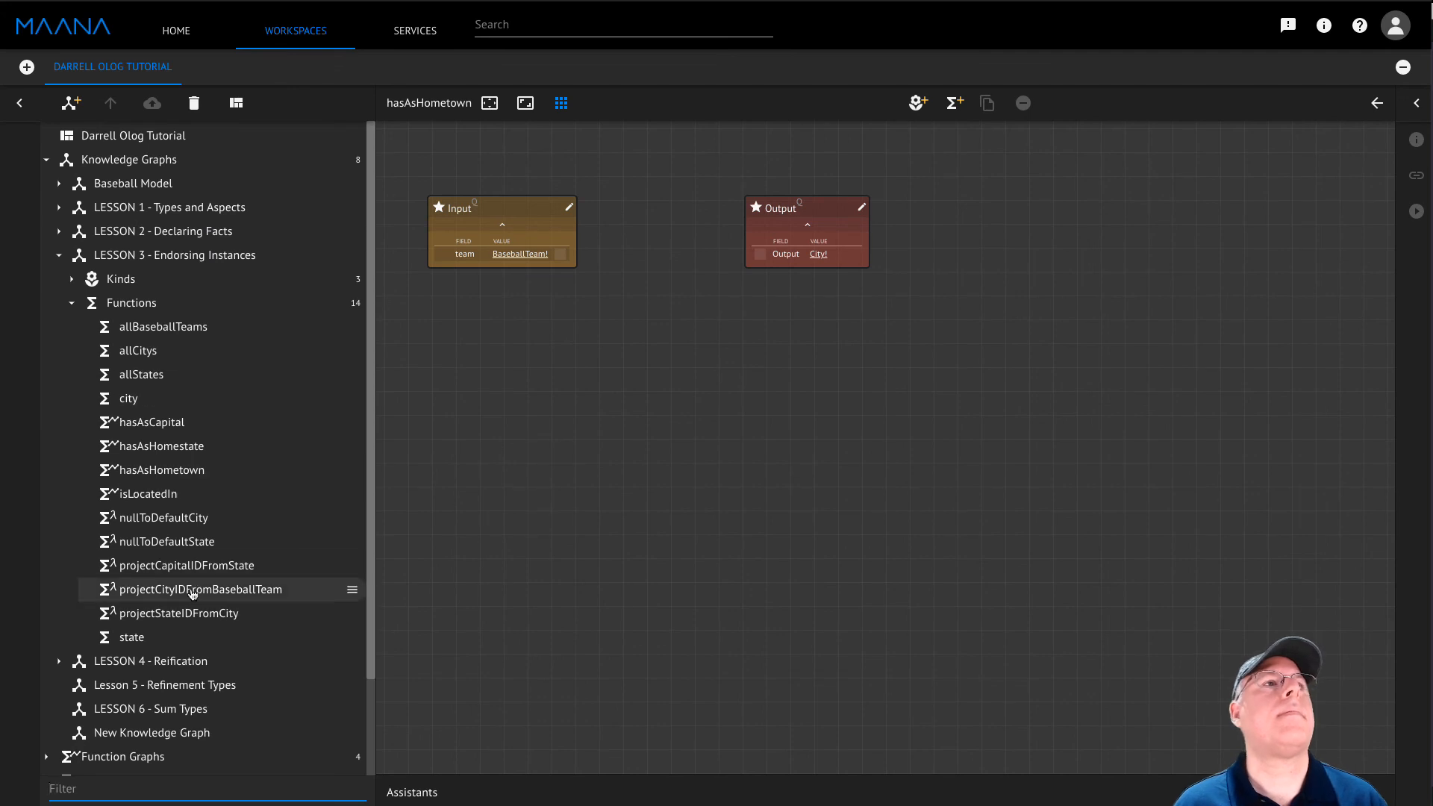
# Add the projectCityIDFromBaseballTeam, nullToDefaultCity and city functions to the hasAsHometown graph
pyautogui.moveTo(193, 594); pyautogui.dragTo(574, 391)
pyautogui.moveTo(179, 518); pyautogui.dragTo(770, 386)
pyautogui.click(157, 792)
pyautogui.write('city')
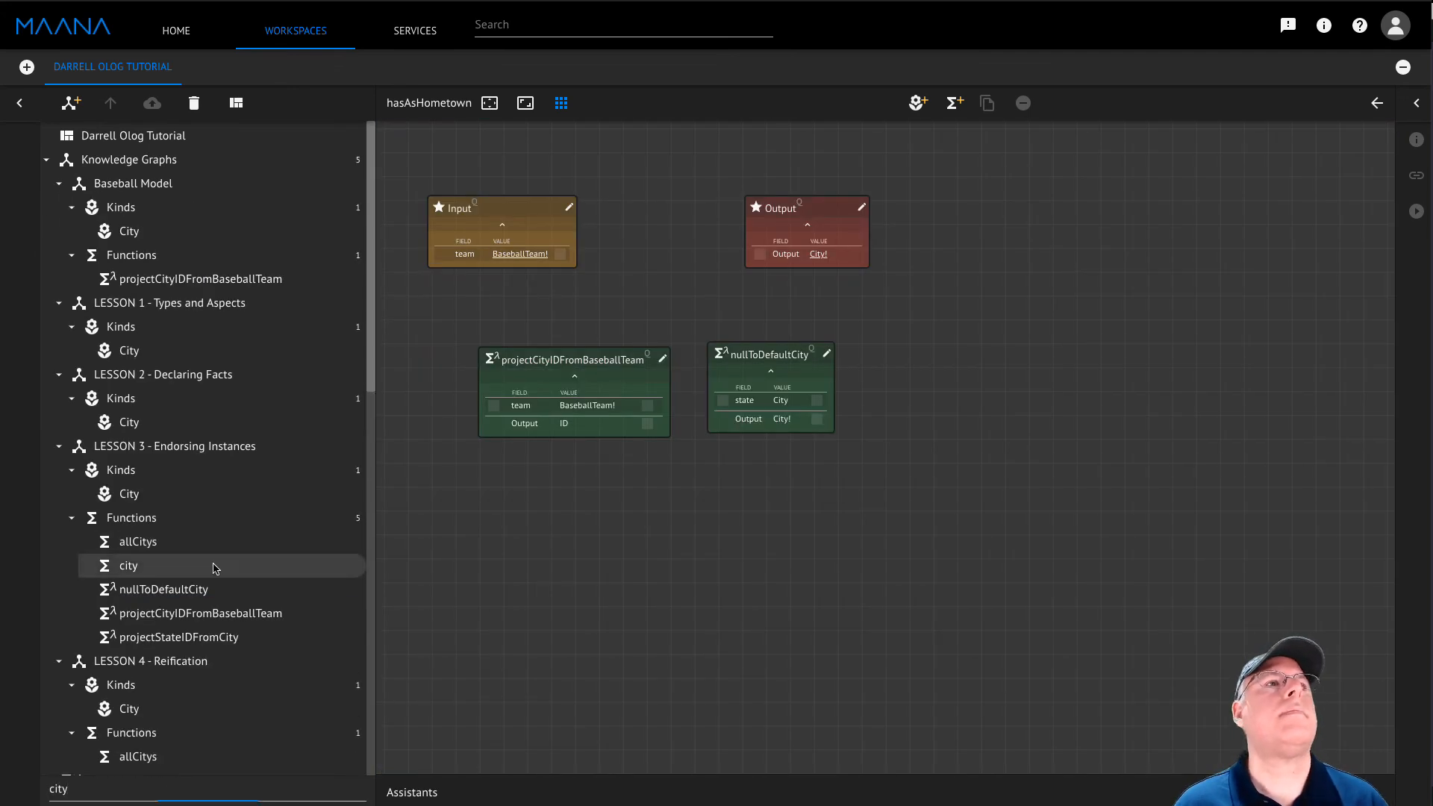
pyautogui.moveTo(216, 568); pyautogui.dragTo(572, 511)
# Arrange the hasAsHometown nodes and wire the team input through projectCityIDFromBaseballTeam, city and nullToDefaultCity to the output
pyautogui.moveTo(560, 255); pyautogui.dragTo(493, 405)
pyautogui.moveTo(575, 368); pyautogui.dragTo(553, 317)
pyautogui.moveTo(727, 350); pyautogui.dragTo(883, 303)
pyautogui.moveTo(569, 481); pyautogui.dragTo(732, 286)
pyautogui.moveTo(626, 373); pyautogui.dragTo(686, 330)
pyautogui.moveTo(730, 289); pyautogui.dragTo(730, 314)
pyautogui.moveTo(779, 373); pyautogui.dragTo(878, 355)
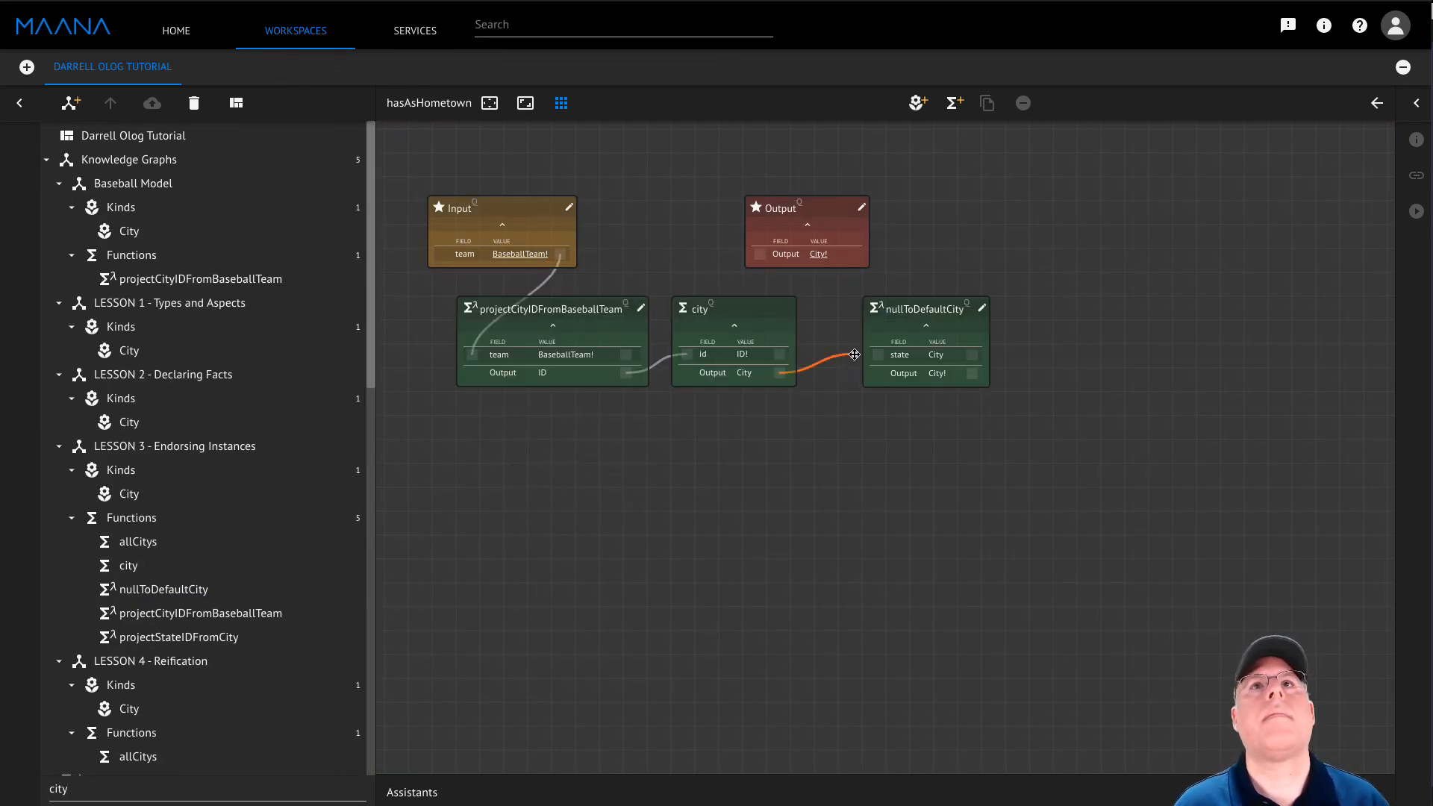
pyautogui.moveTo(926, 312); pyautogui.dragTo(877, 312)
pyautogui.moveTo(924, 373); pyautogui.dragTo(760, 254)
pyautogui.moveTo(807, 209); pyautogui.dragTo(1021, 213)
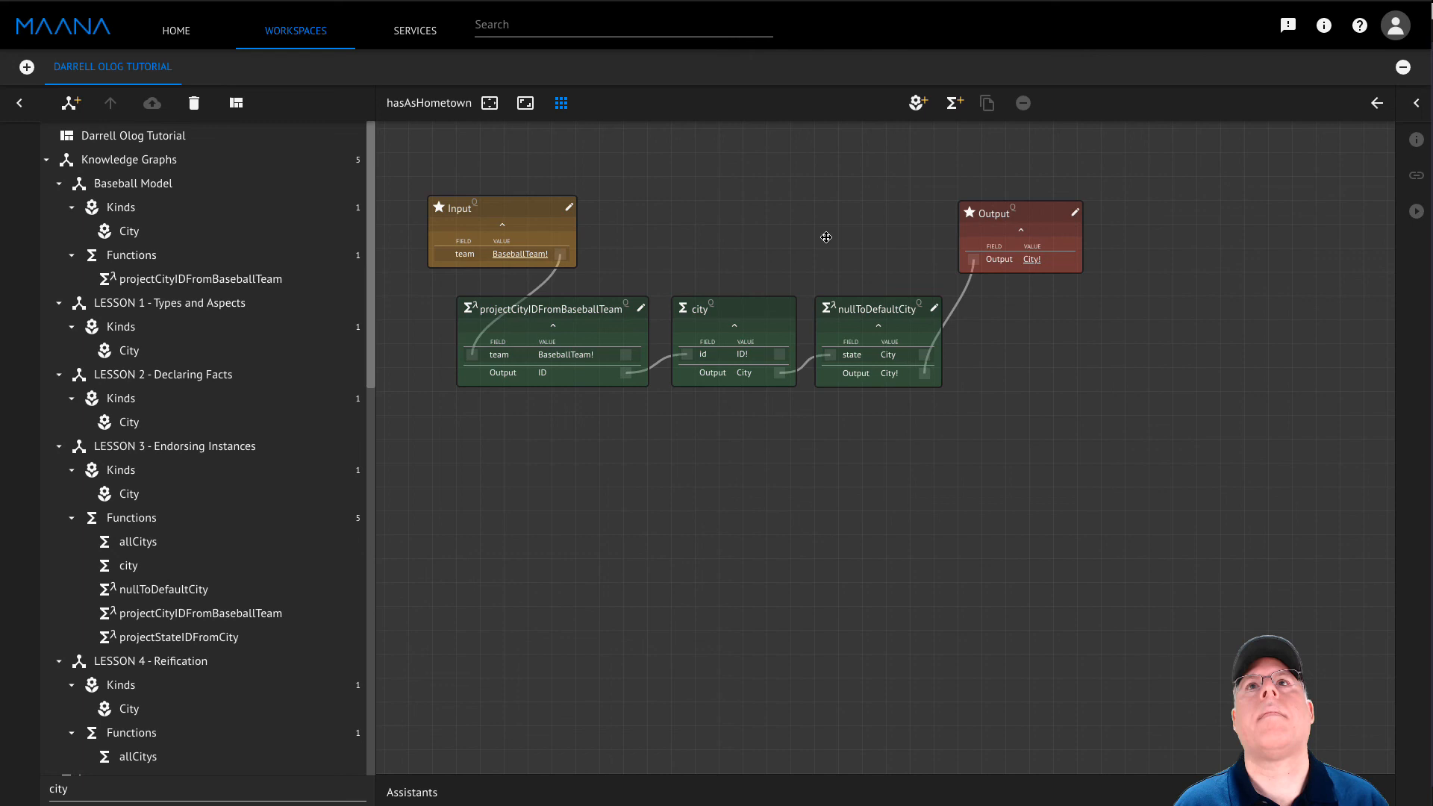
# Open the function graph of hasAsHomestate and add the hasAsHometown function to it
pyautogui.click(1377, 103)
pyautogui.click(562, 356)
pyautogui.doubleClick(122, 786)
pyautogui.write('home')
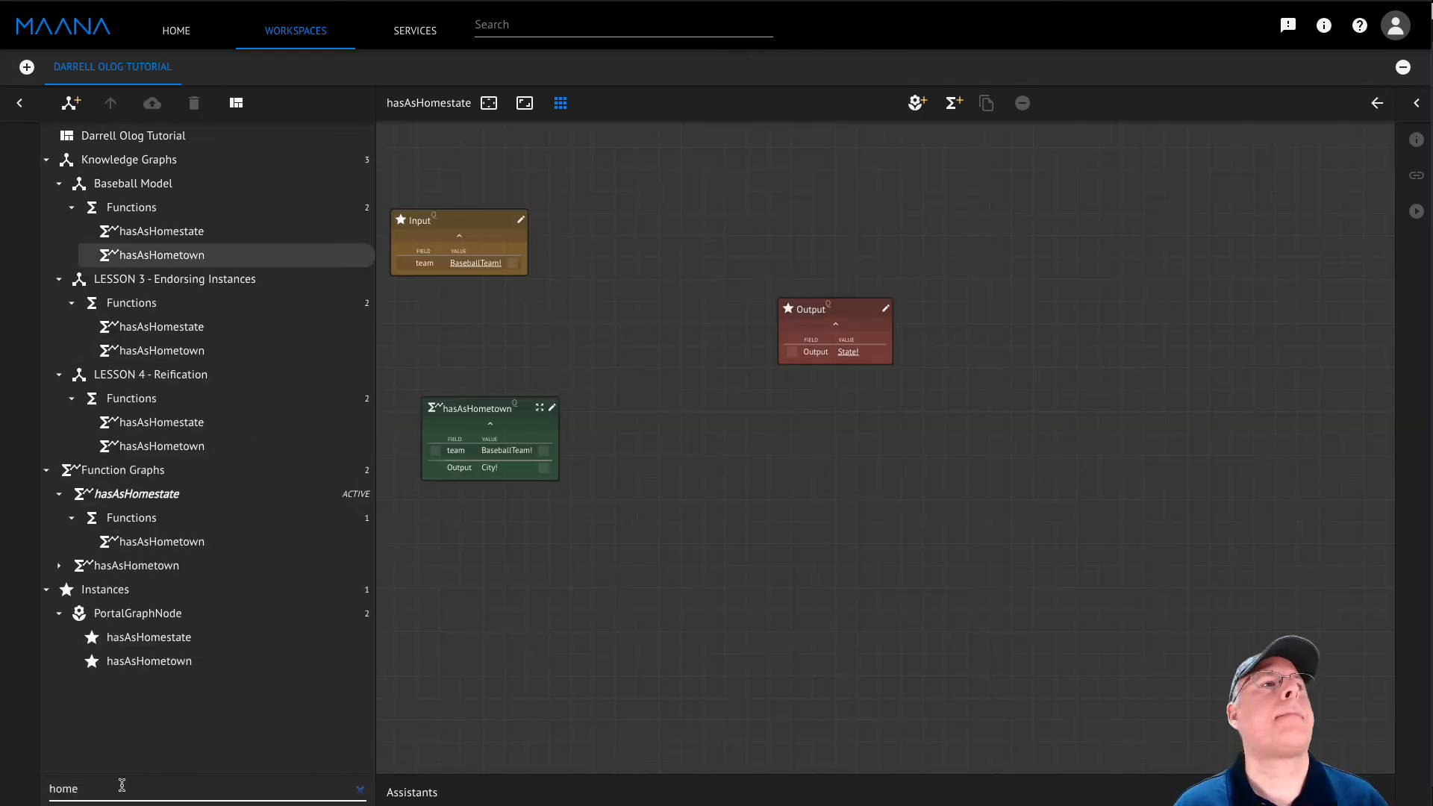
# Add isLocatedIn to the hasAsHomestate graph and connect it between the hasAsHometown output and the graph's output
pyautogui.press('BackSpace')
pyautogui.press('BackSpace')
pyautogui.press('BackSpace')
pyautogui.press('BackSpace')
pyautogui.write('isLoca')
pyautogui.moveTo(148, 231); pyautogui.dragTo(641, 422)
pyautogui.moveTo(545, 468); pyautogui.dragTo(636, 465)
pyautogui.moveTo(721, 483); pyautogui.dragTo(792, 351)
# Open the function graph of isLocatedIn, add projectStateIDFromCity and connect the city input to it
pyautogui.click(1377, 104)
pyautogui.click(535, 453)
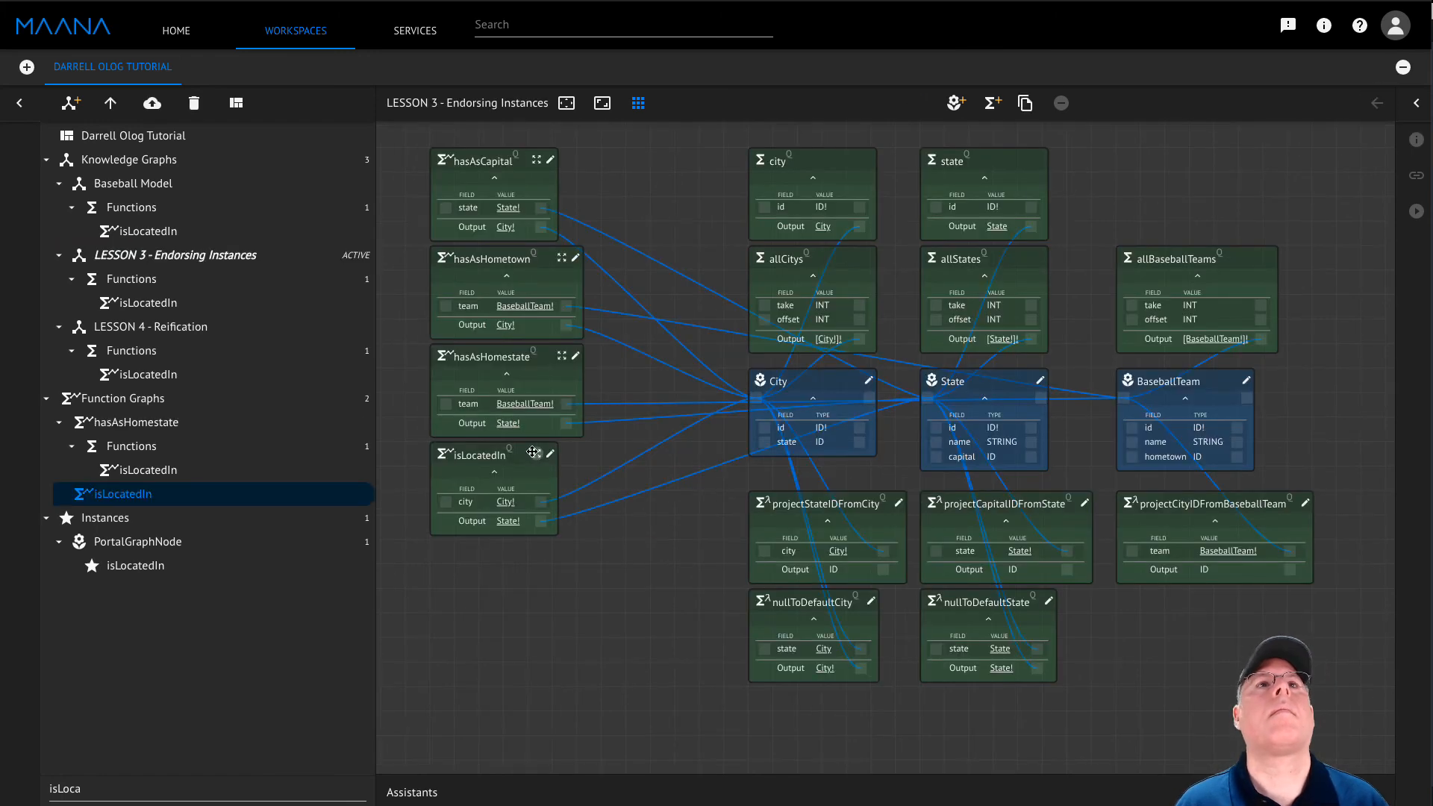
pyautogui.doubleClick(75, 788)
pyautogui.write('projectState')
pyautogui.moveTo(179, 230); pyautogui.dragTo(503, 294)
pyautogui.moveTo(527, 245); pyautogui.dragTo(511, 344)
# Add the state function to the isLocatedIn graph and feed its id from the projectStateIDFromCity output
pyautogui.doubleClick(77, 788)
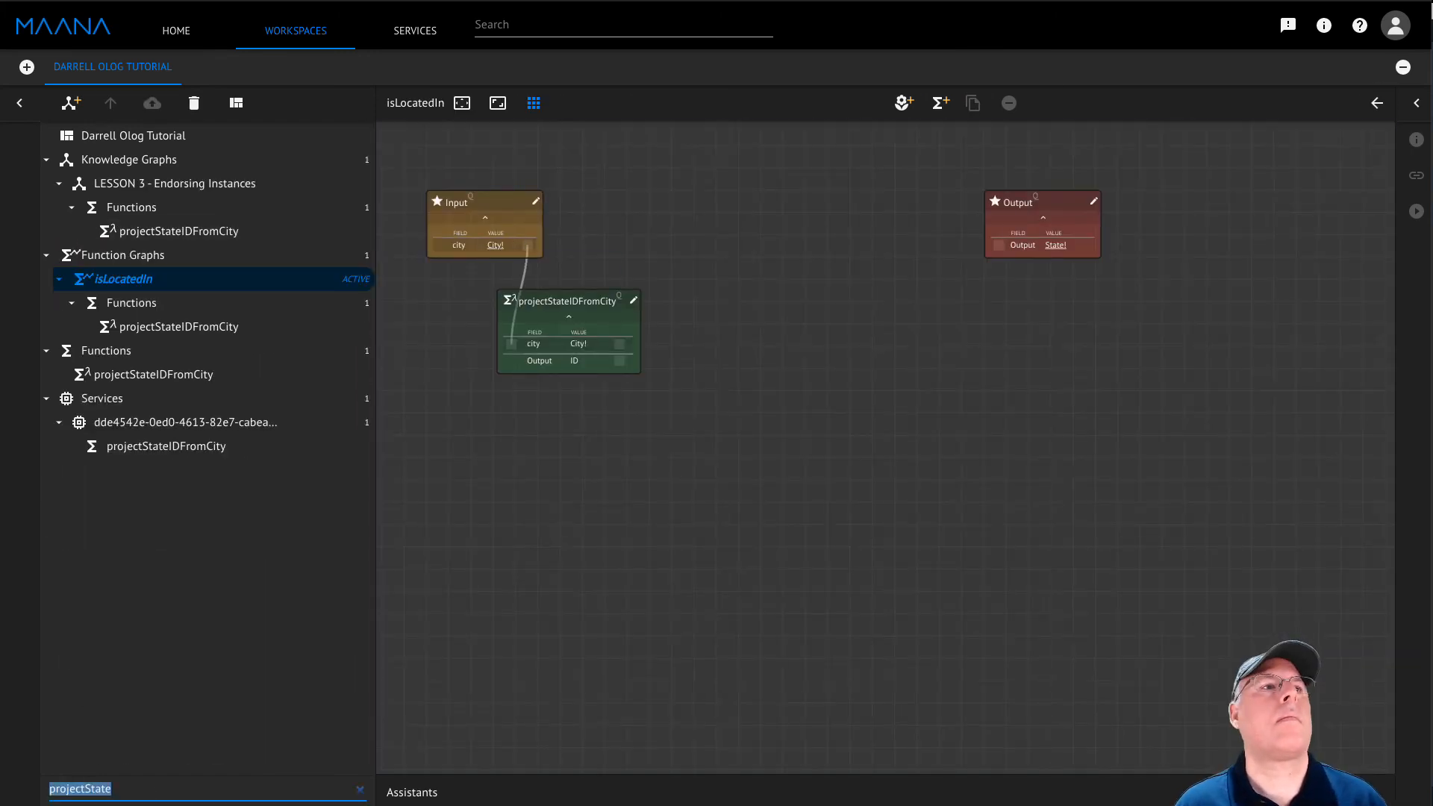
pyautogui.write('state')
pyautogui.scroll(-1, 150, 200)
pyautogui.moveTo(131, 616); pyautogui.dragTo(683, 302)
pyautogui.moveTo(619, 360); pyautogui.dragTo(688, 344)
# Connect a nullToDefaultState function between state and the output of the isLocatedIn graph, and reposition the input and output nodes
pyautogui.doubleClick(74, 788)
pyautogui.write('nu')
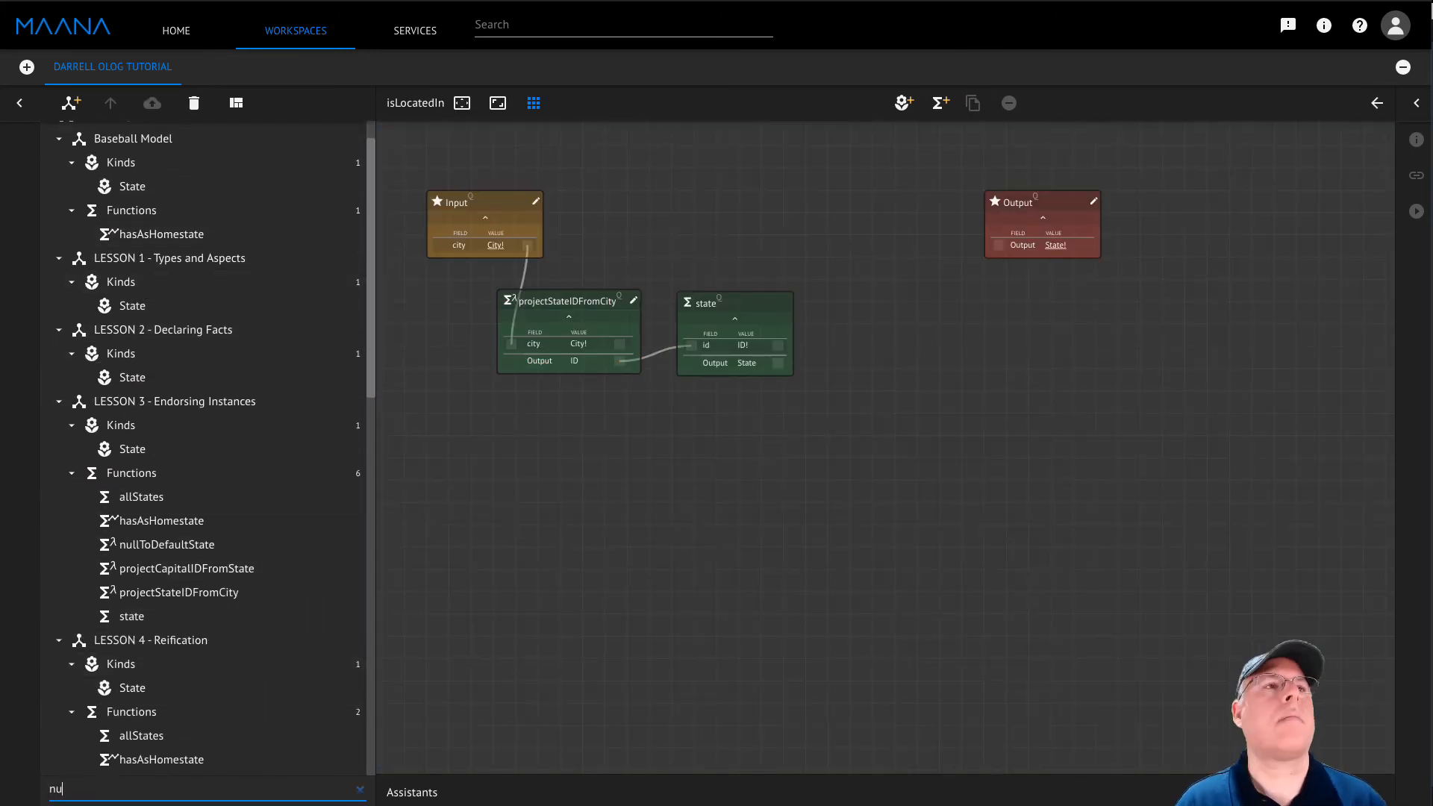
pyautogui.write('llTo')
pyautogui.moveTo(207, 256); pyautogui.dragTo(817, 299)
pyautogui.moveTo(778, 363); pyautogui.dragTo(824, 342)
pyautogui.moveTo(917, 359); pyautogui.dragTo(999, 244)
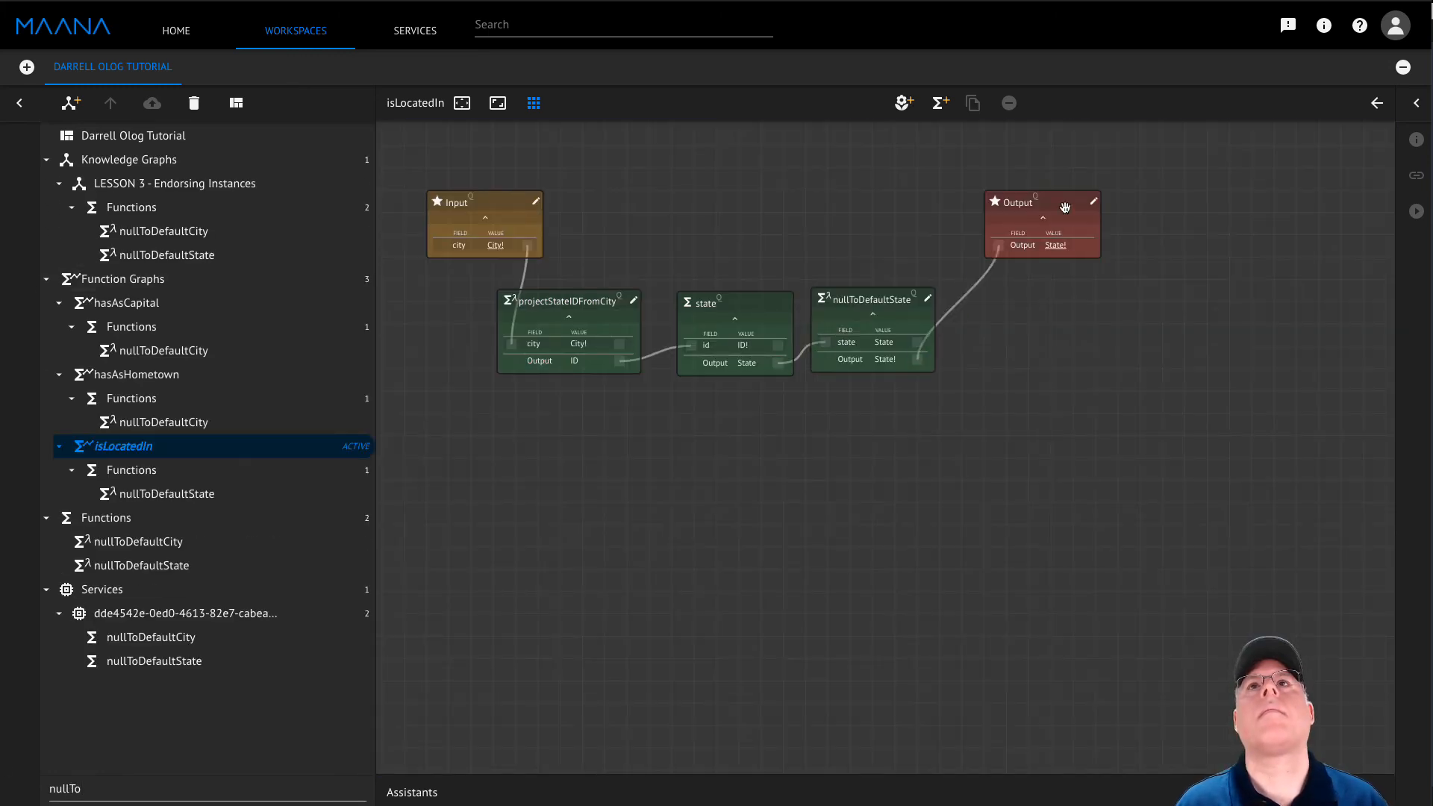
pyautogui.moveTo(1065, 207); pyautogui.dragTo(1043, 297)
pyautogui.moveTo(503, 201); pyautogui.dragTo(457, 291)
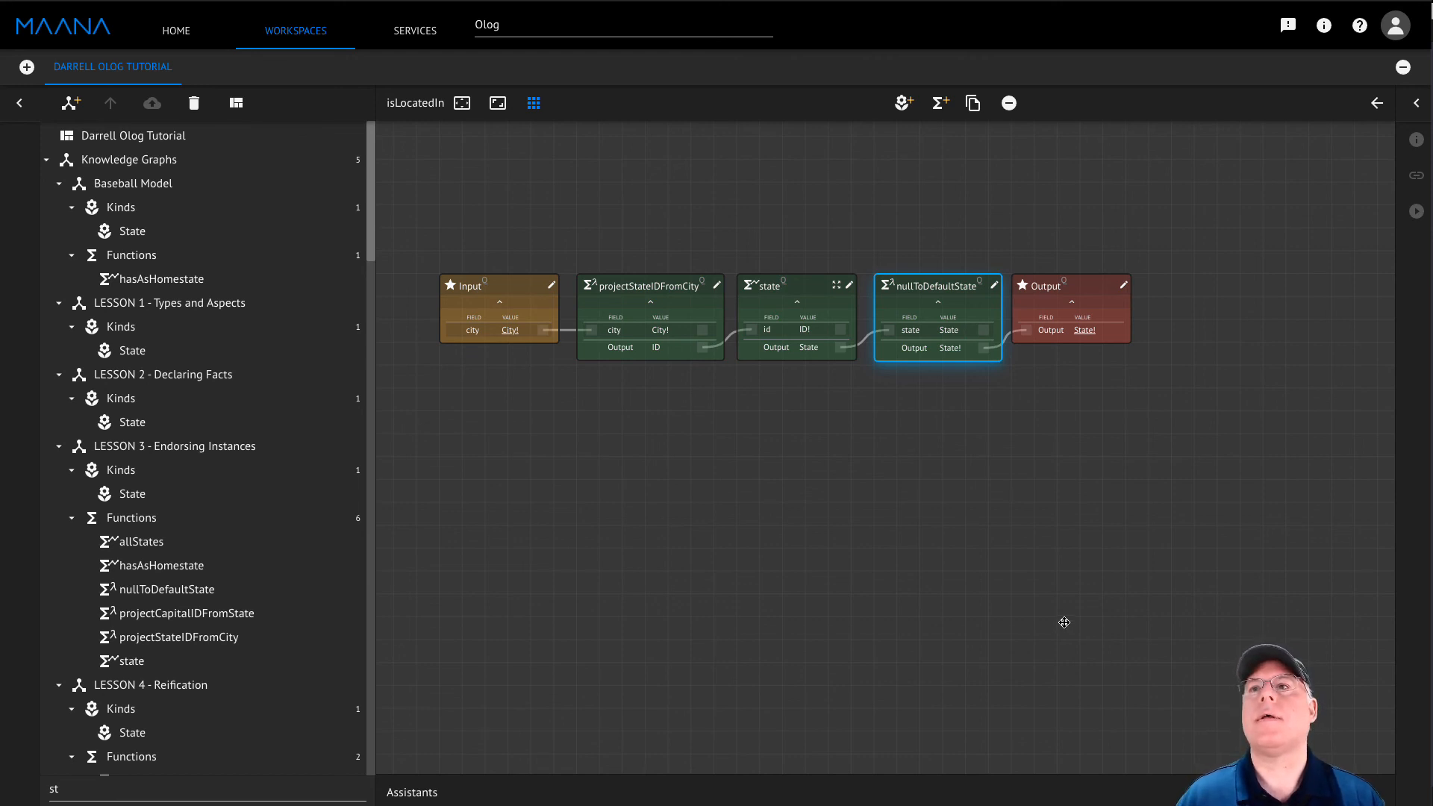
# Inspect the endorsement of the "is" aspect between a capital city team and a team in the olog
pyautogui.click(1374, 793)
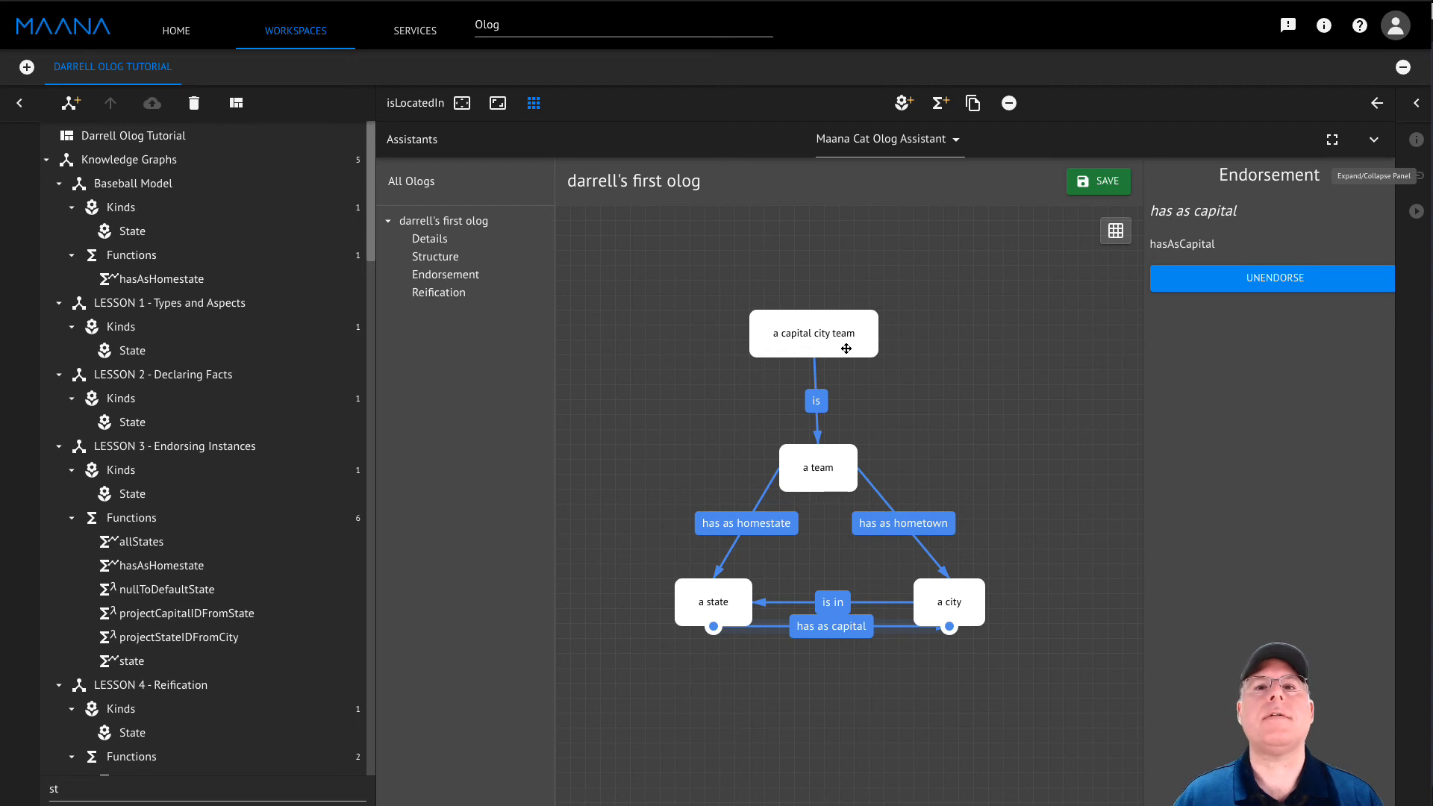
pyautogui.click(817, 398)
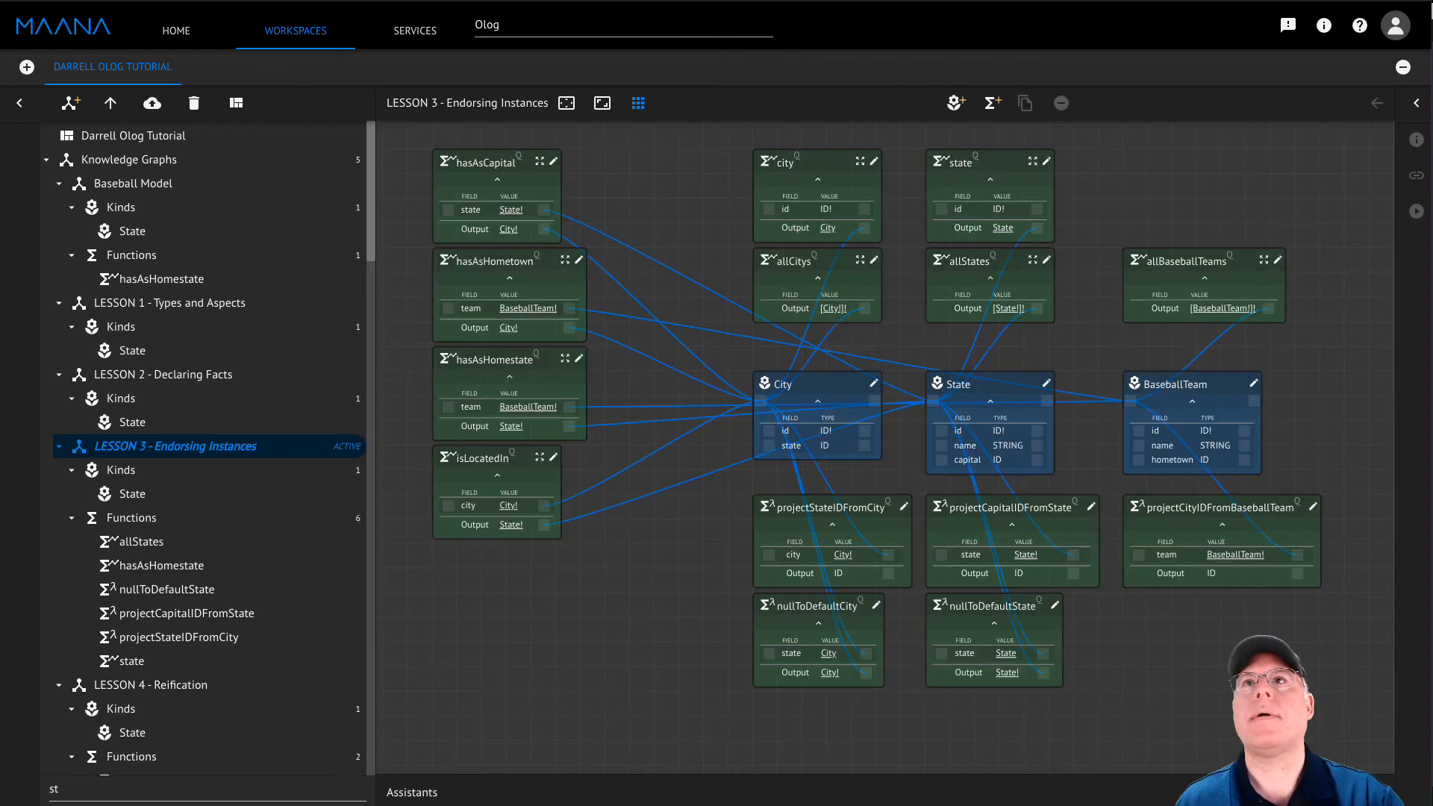
# Duplicate the BaseballTeam kind in LESSON 3 - Endorsing Instances and save the copy as CapitalCityTeam
pyautogui.click(1224, 383)
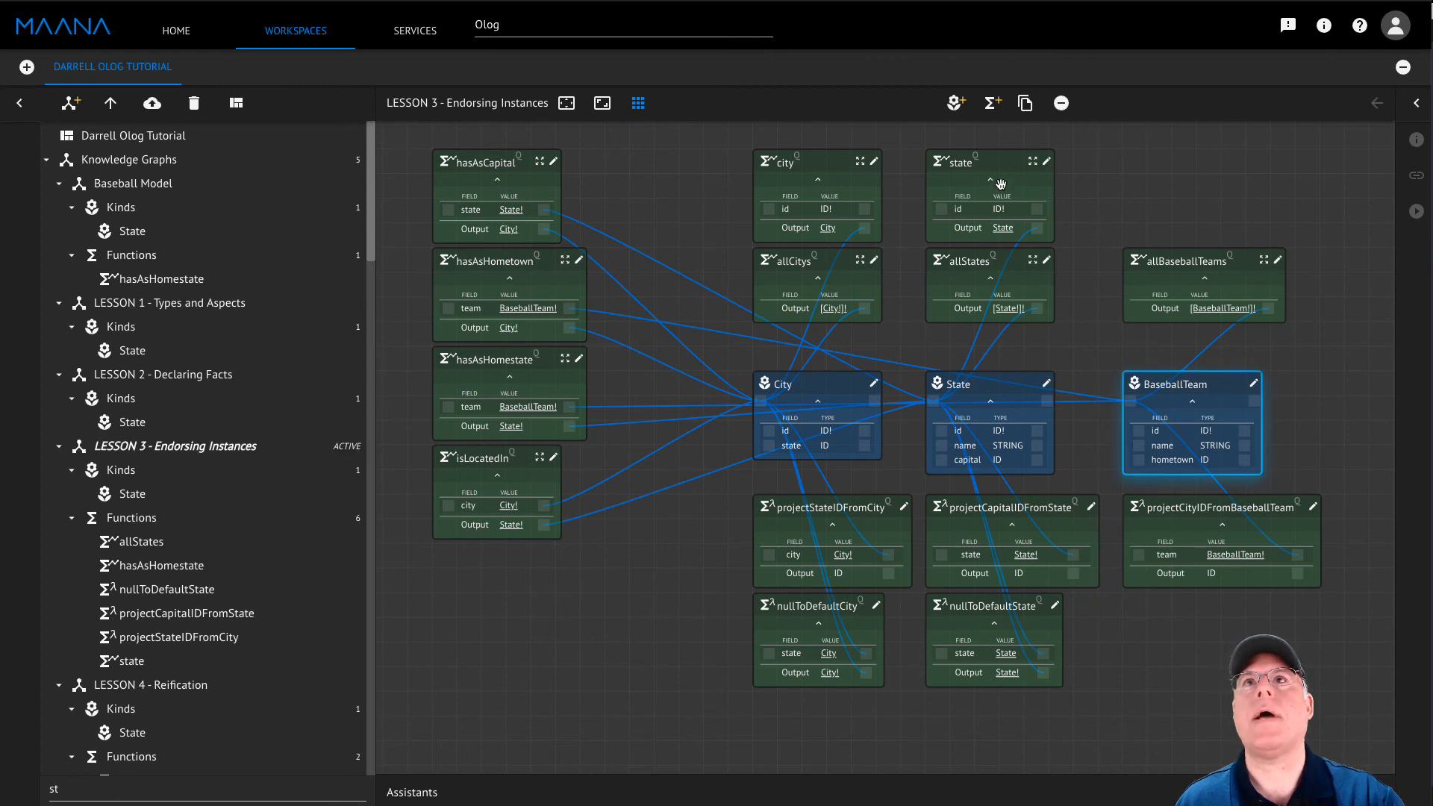
pyautogui.click(1025, 104)
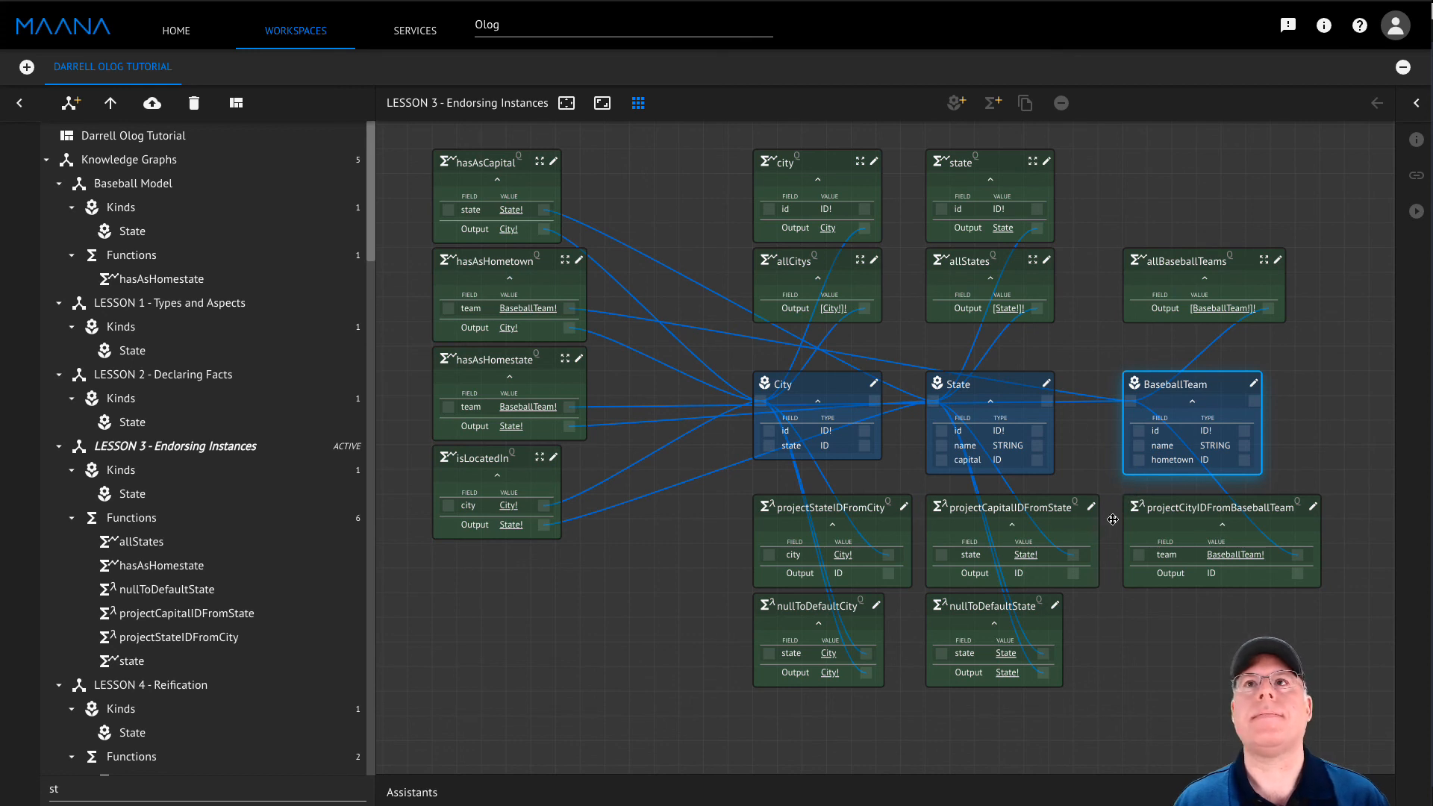
pyautogui.doubleClick(665, 141)
pyautogui.doubleClick(665, 142)
pyautogui.write('Capital ')
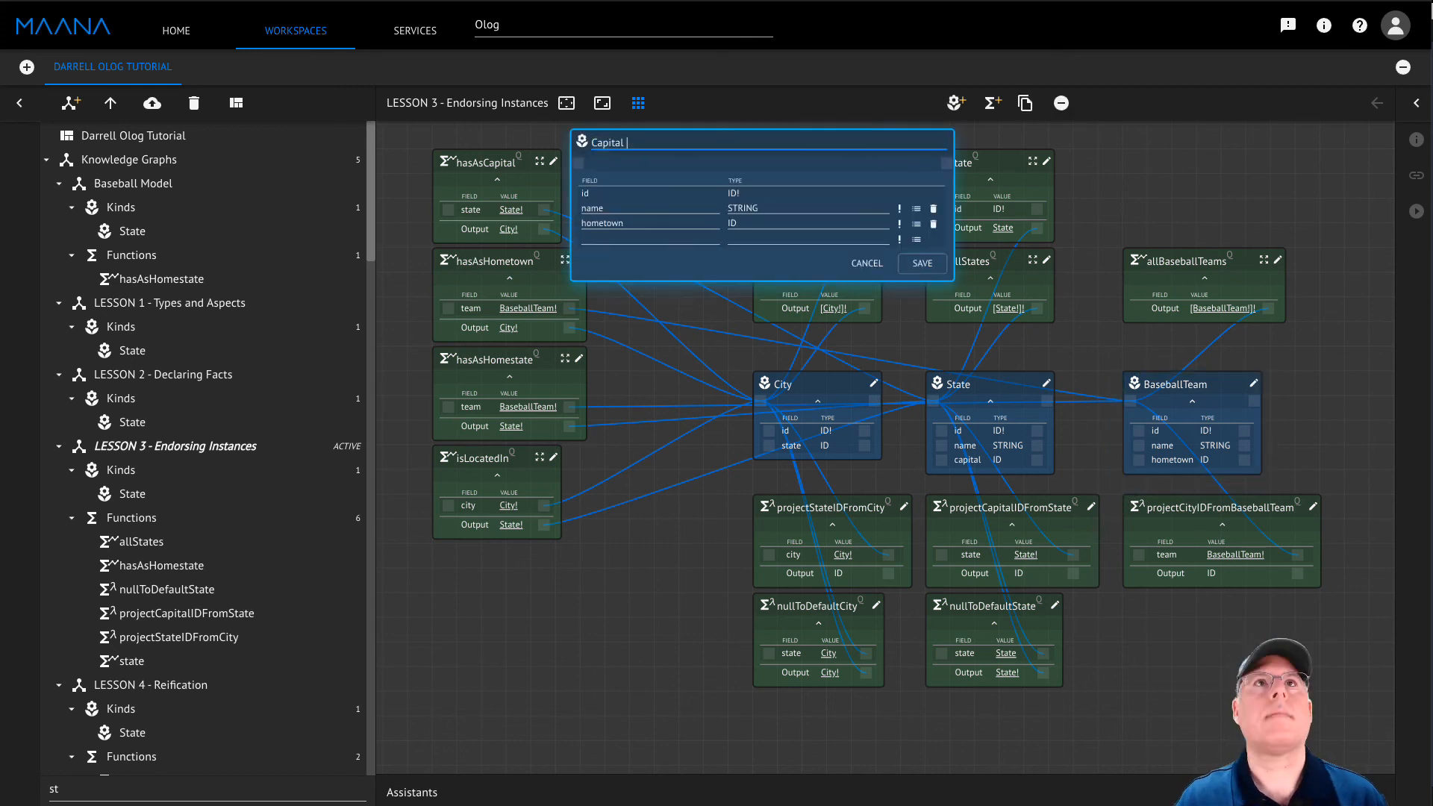
pyautogui.write('CityTeam')
pyautogui.click(922, 263)
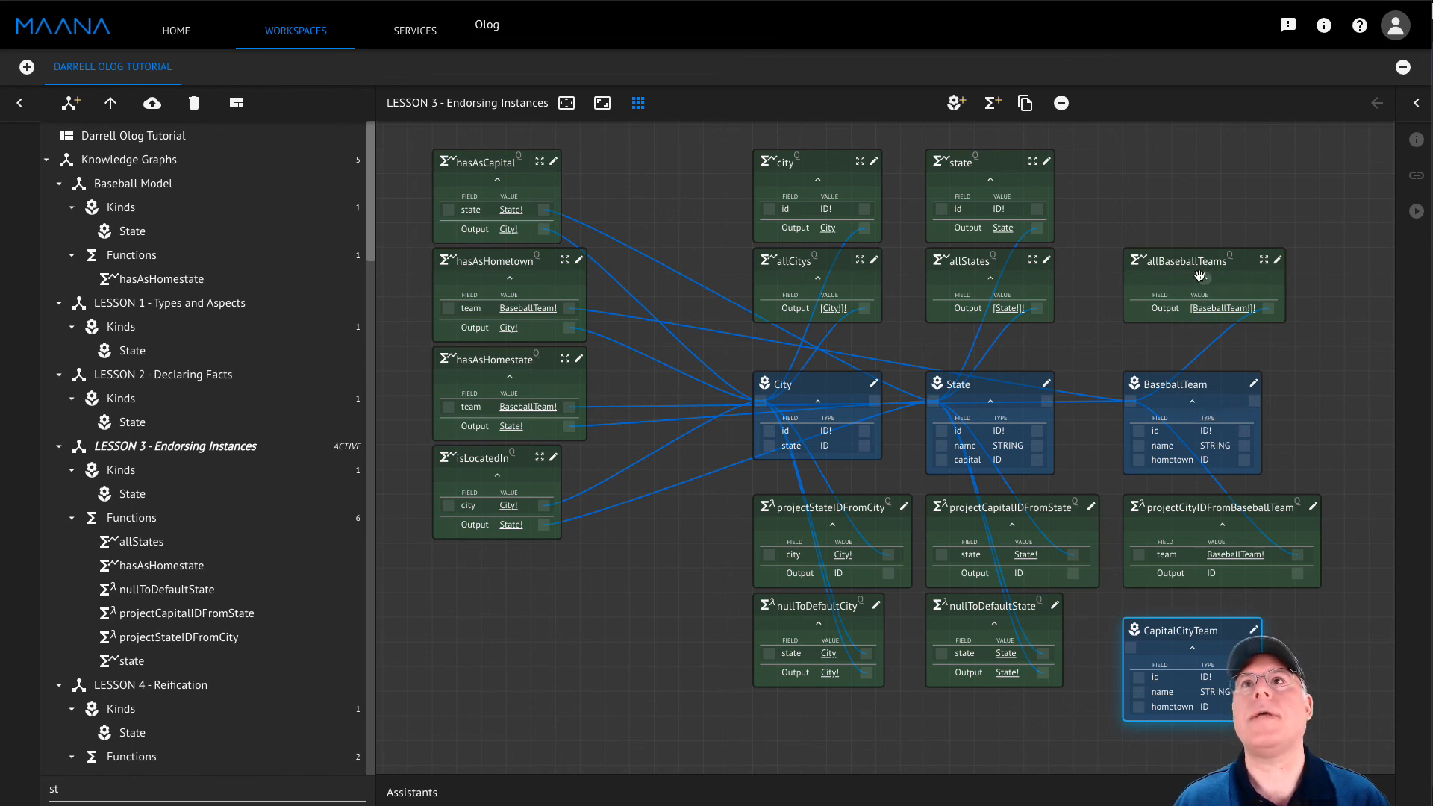
# Duplicate the allBaseballTeams function, place the copy above the original and name it allCapitalCityTeams
pyautogui.click(1197, 259)
pyautogui.click(1025, 103)
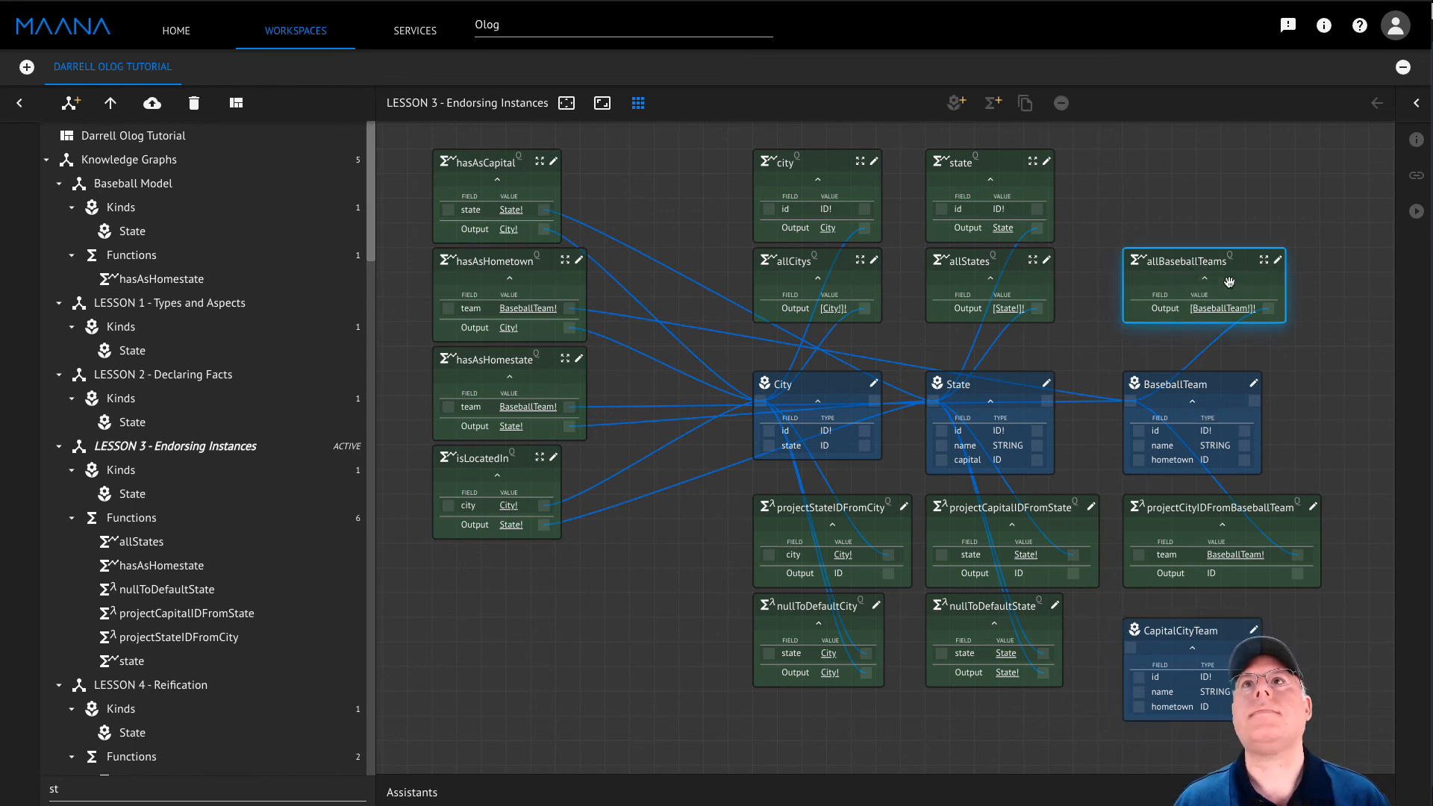
pyautogui.moveTo(671, 132); pyautogui.dragTo(1218, 158)
pyautogui.doubleClick(1217, 163)
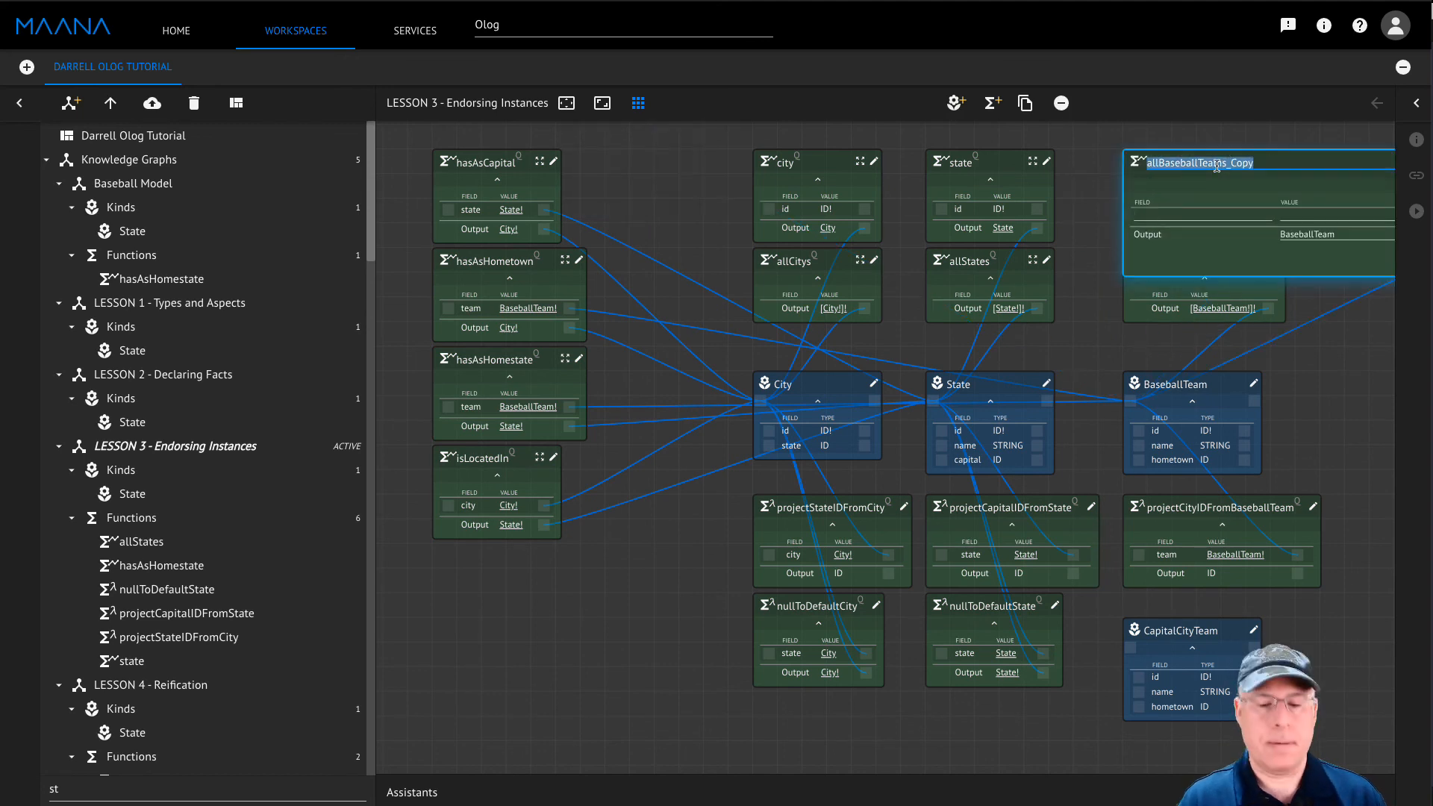
pyautogui.write('all')
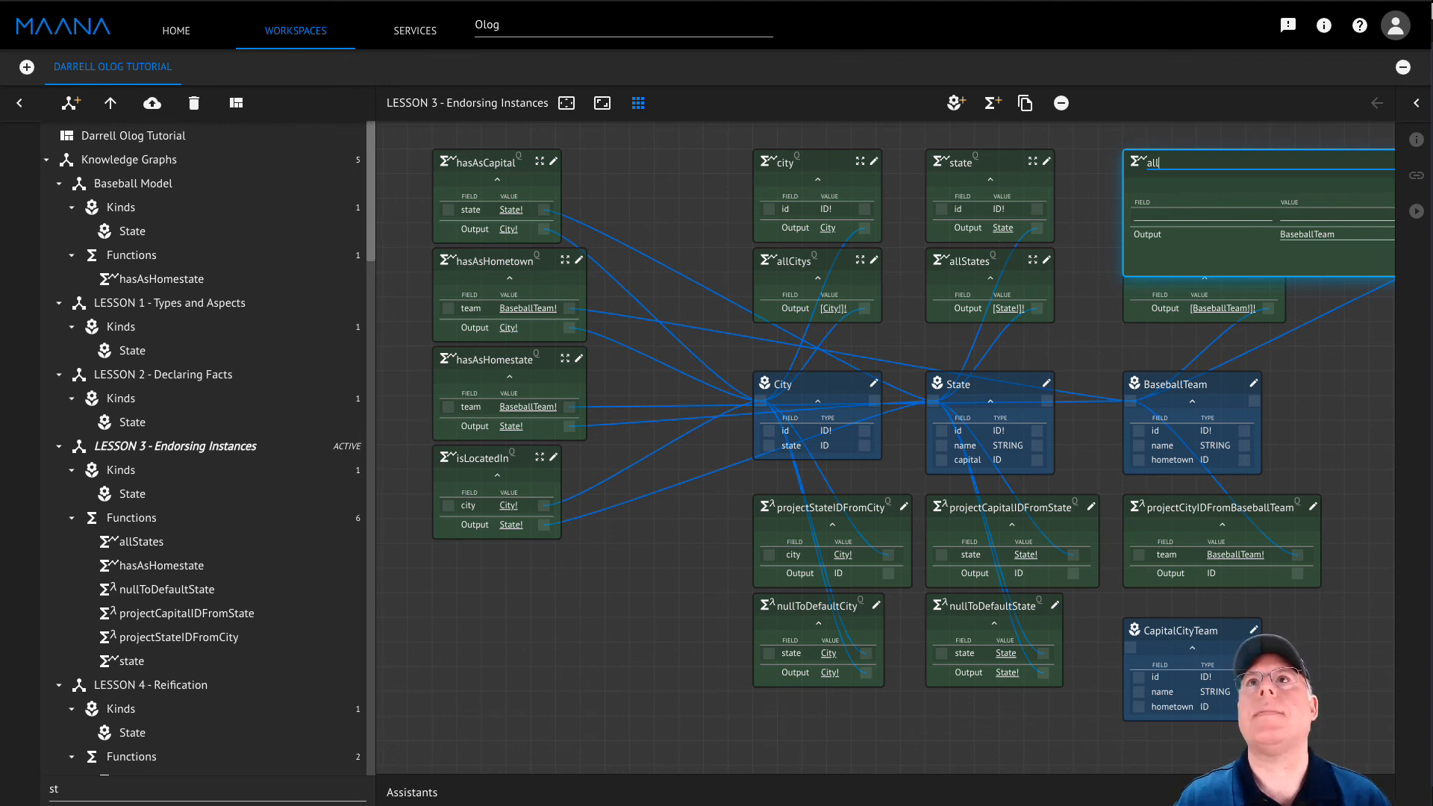
pyautogui.write('CapitalCityTeams')
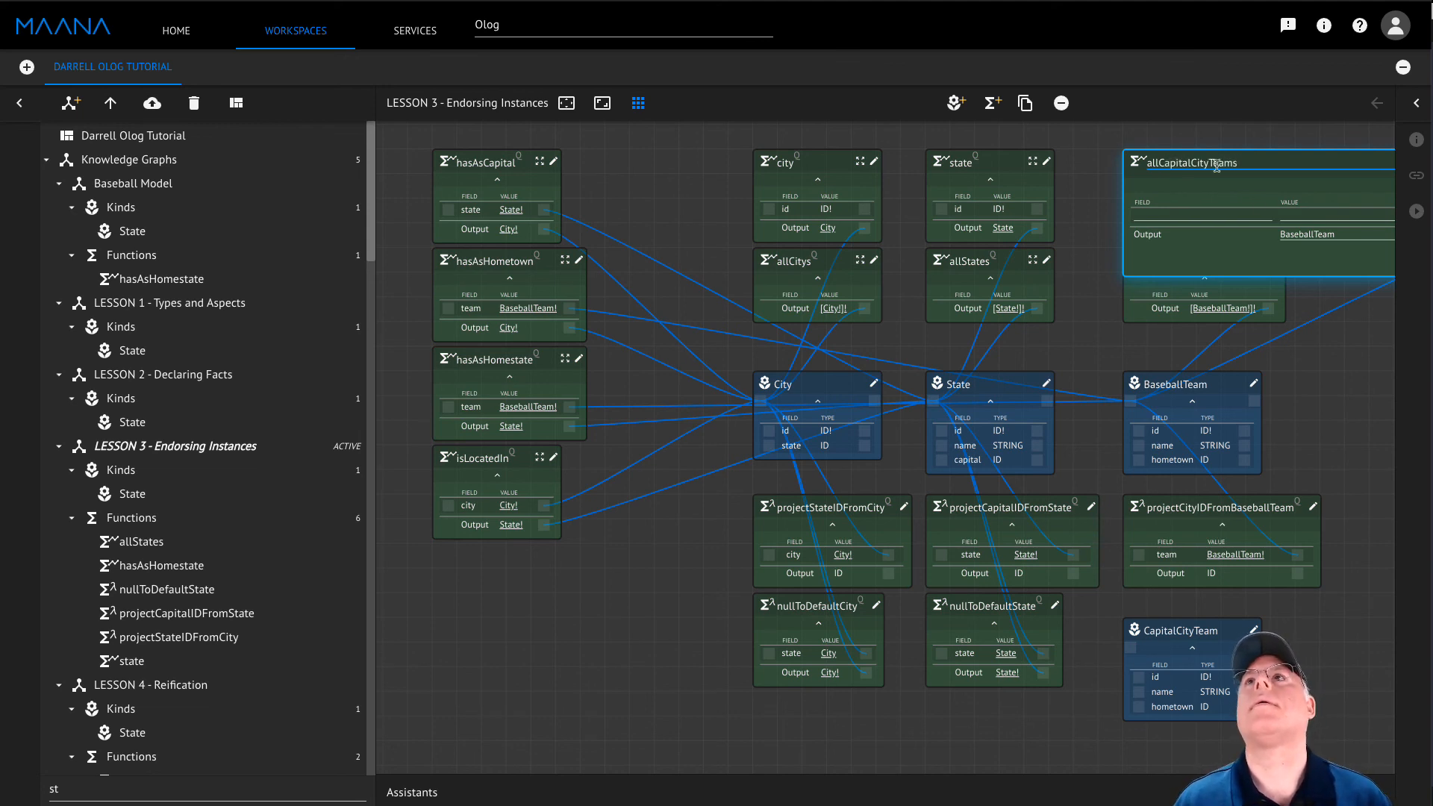
# Set the output type of allCapitalCityTeams to CapitalCityTeam and save the function
pyautogui.click(1299, 235)
pyautogui.write('CapitalCityTeam')
pyautogui.press('Return')
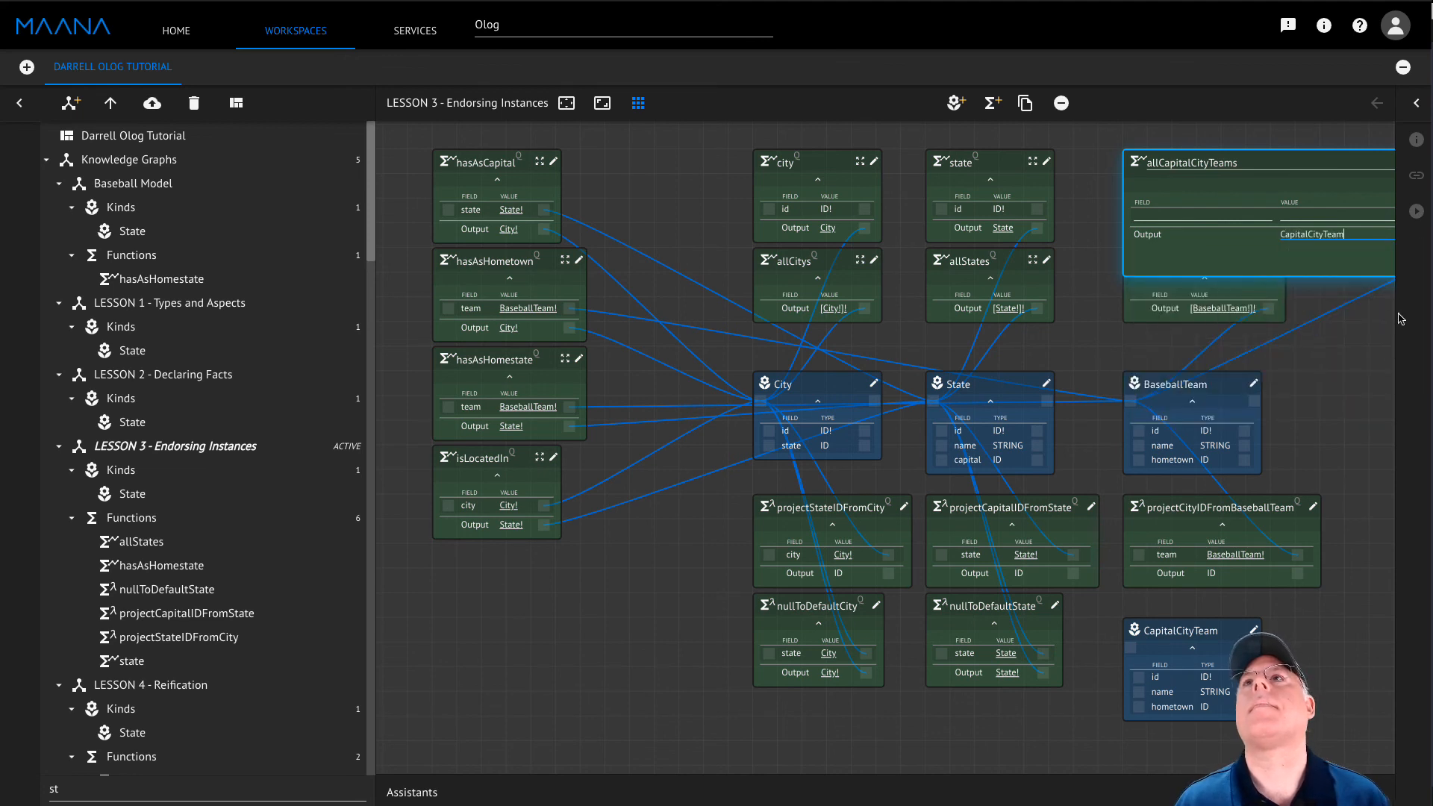
pyautogui.hscroll(1, 1344, 304)
pyautogui.click(1386, 260)
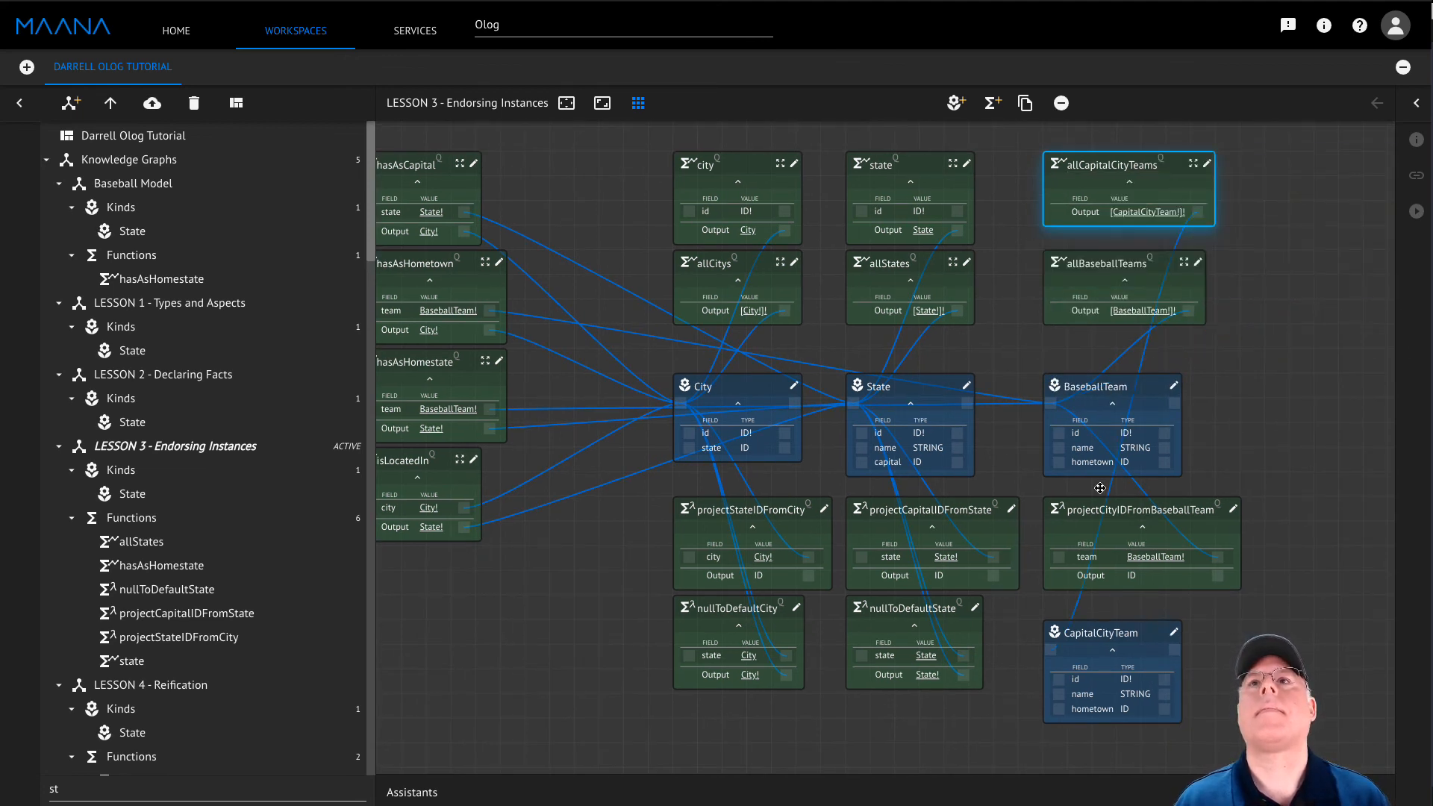
pyautogui.moveTo(576, 611); pyautogui.dragTo(620, 611)
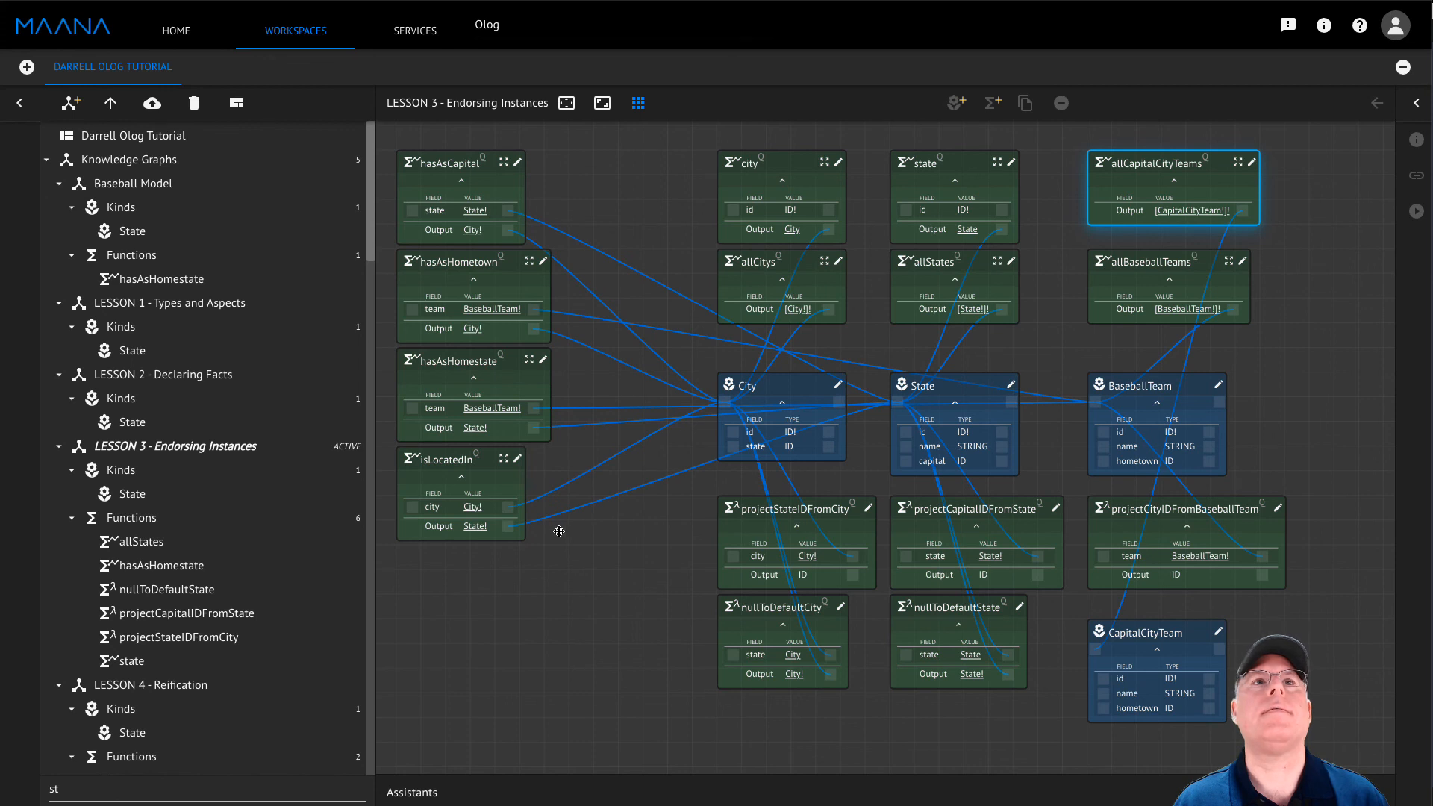
# Create a query function named is with a required input field captialCityTeam of type CapitalCityTeam
pyautogui.click(764, 469)
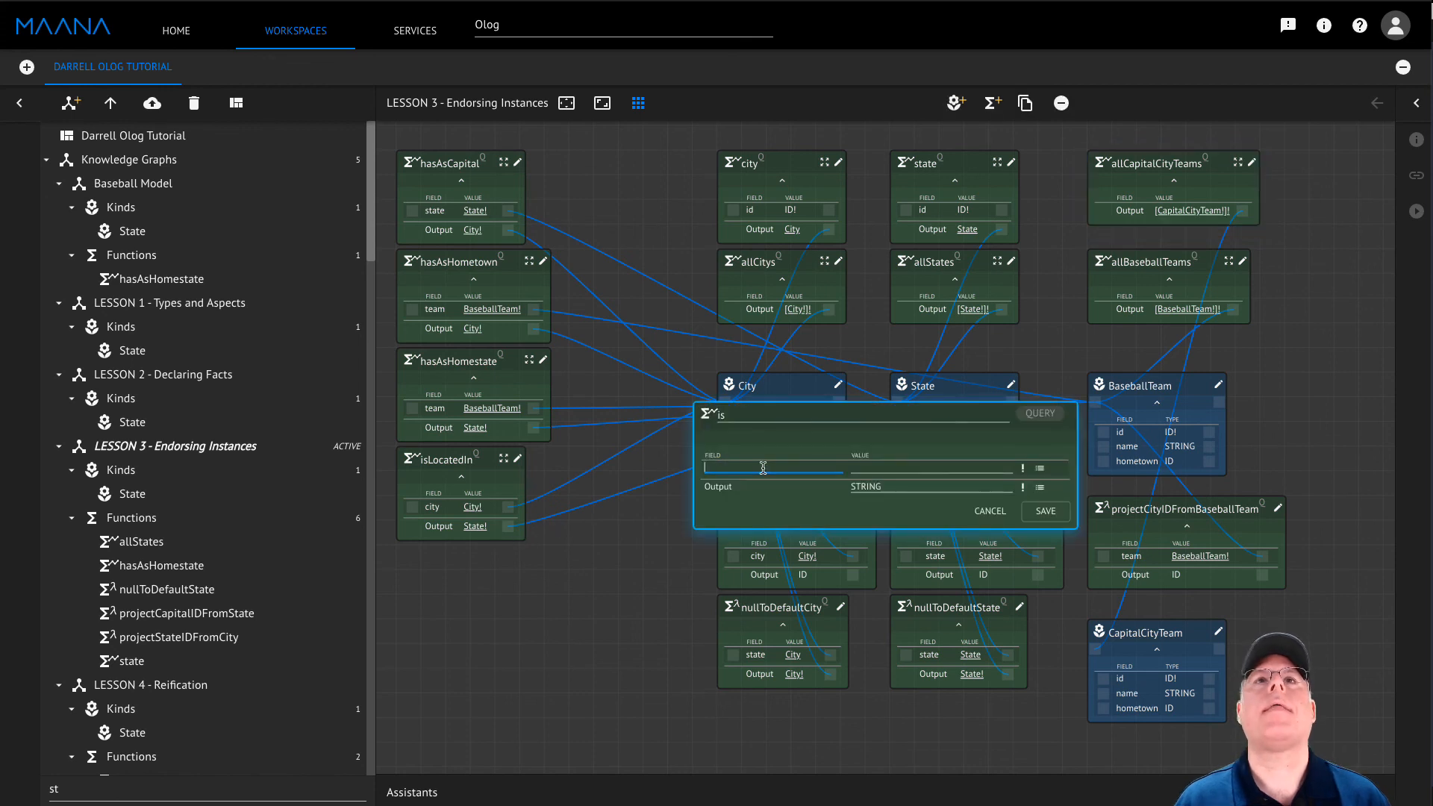
pyautogui.write('C')
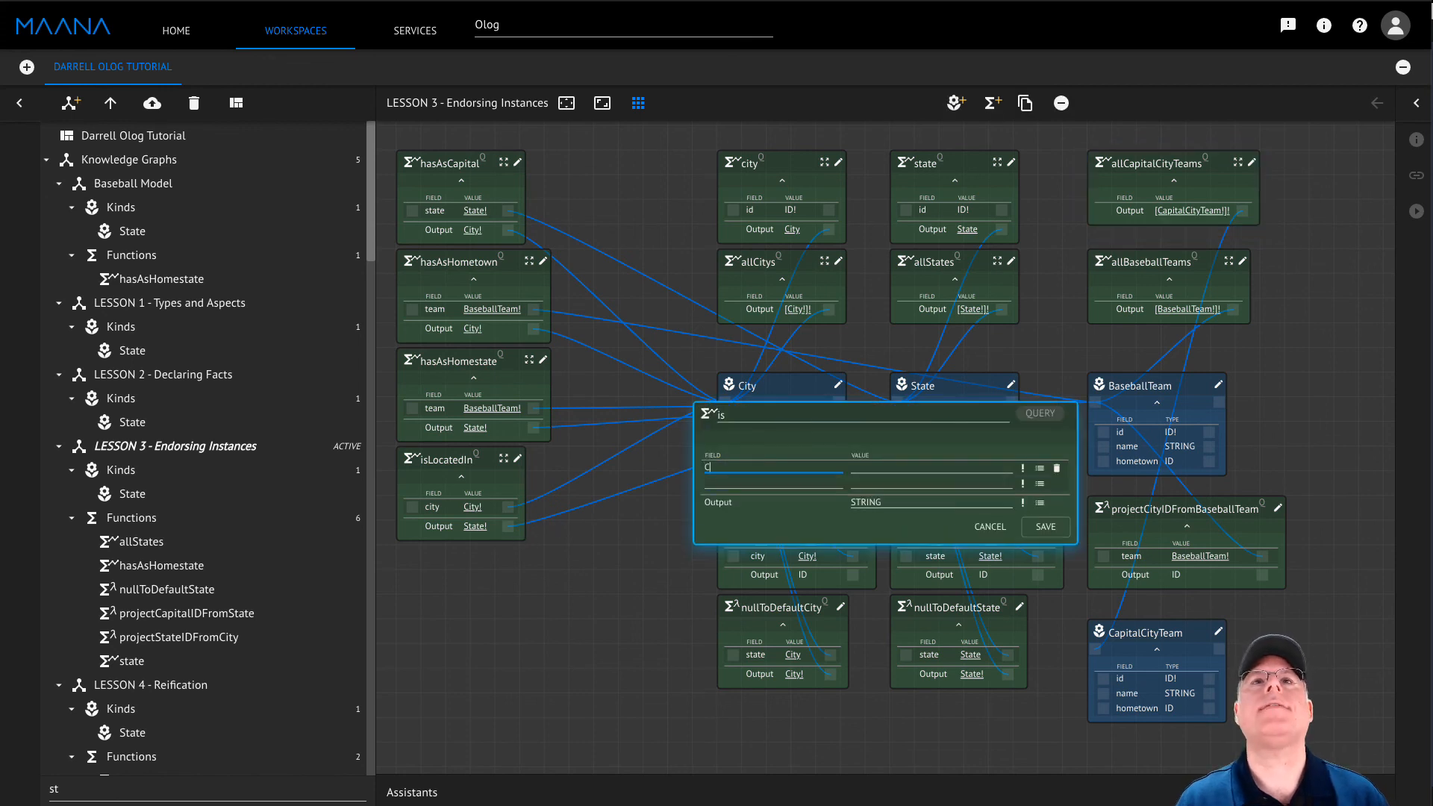
pyautogui.write('a')
pyautogui.press('BackSpace')
pyautogui.press('BackSpace')
pyautogui.write('captialCiuty')
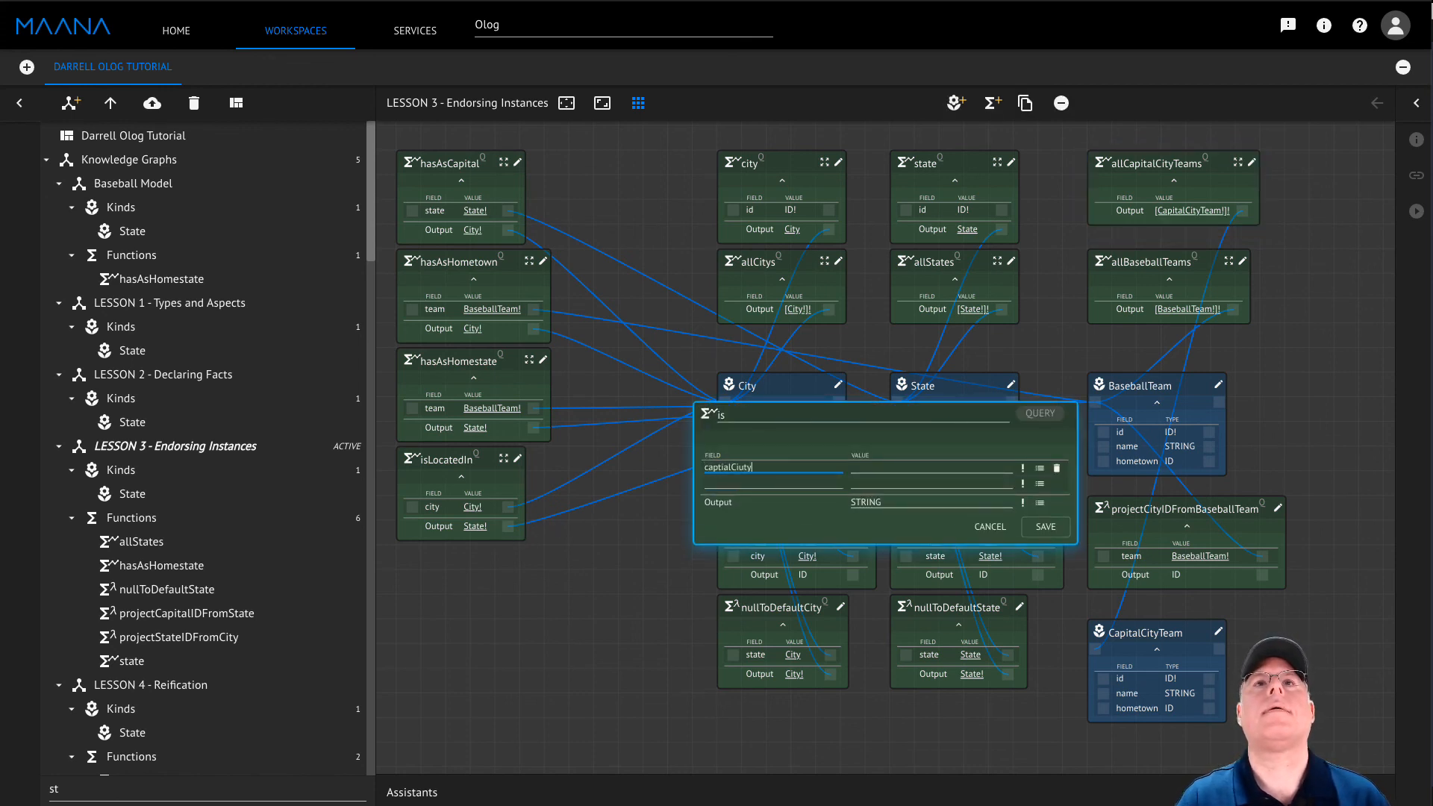
pyautogui.press('BackSpace')
pyautogui.press('BackSpace')
pyautogui.press('BackSpace')
pyautogui.write('tyTeam')
pyautogui.press('Tab')
pyautogui.write('CapitalCityTeam')
pyautogui.press('Return')
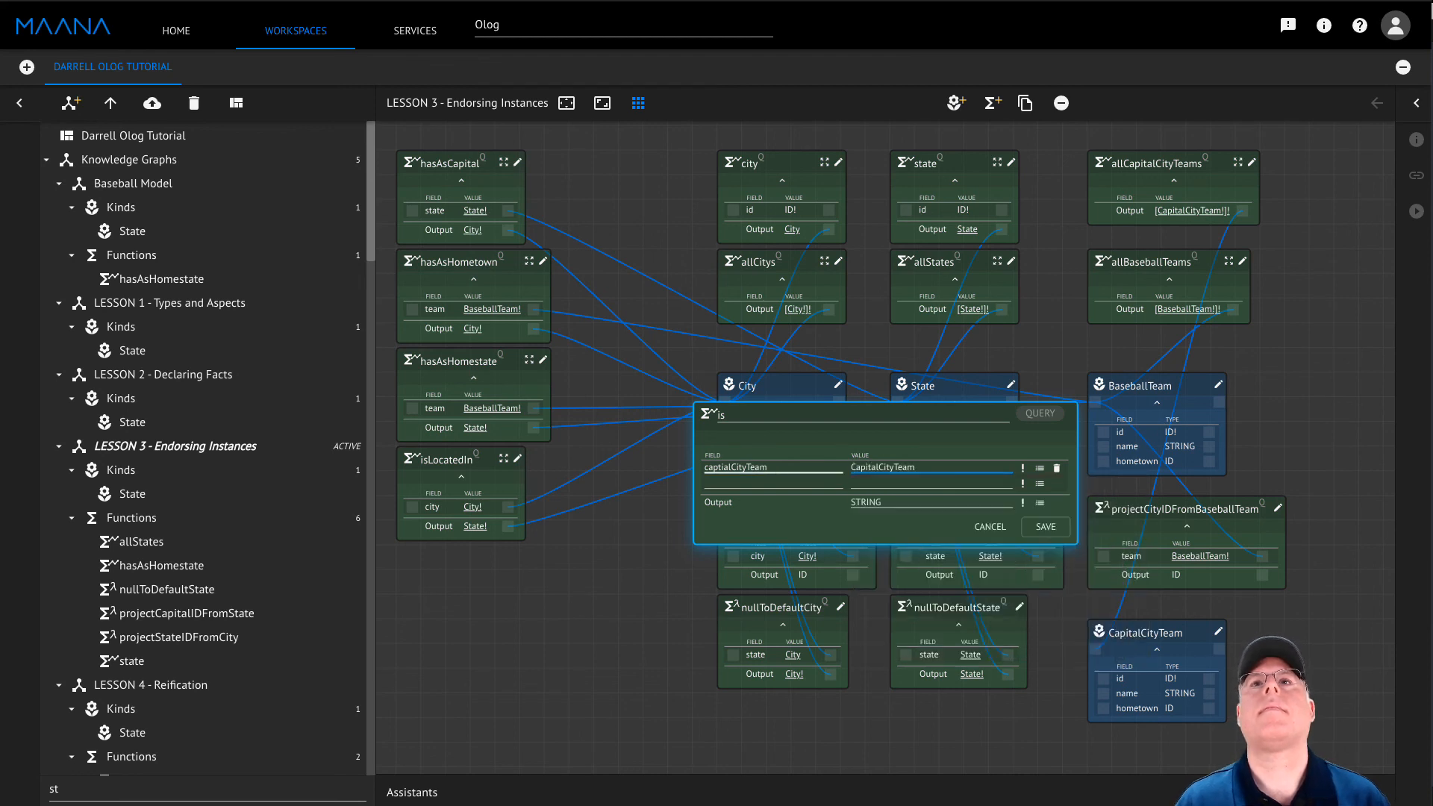
pyautogui.click(1022, 468)
# Set the output of the is function to a required BaseballTeam, save it and place it below isLocatedIn
pyautogui.moveTo(956, 497); pyautogui.dragTo(758, 486)
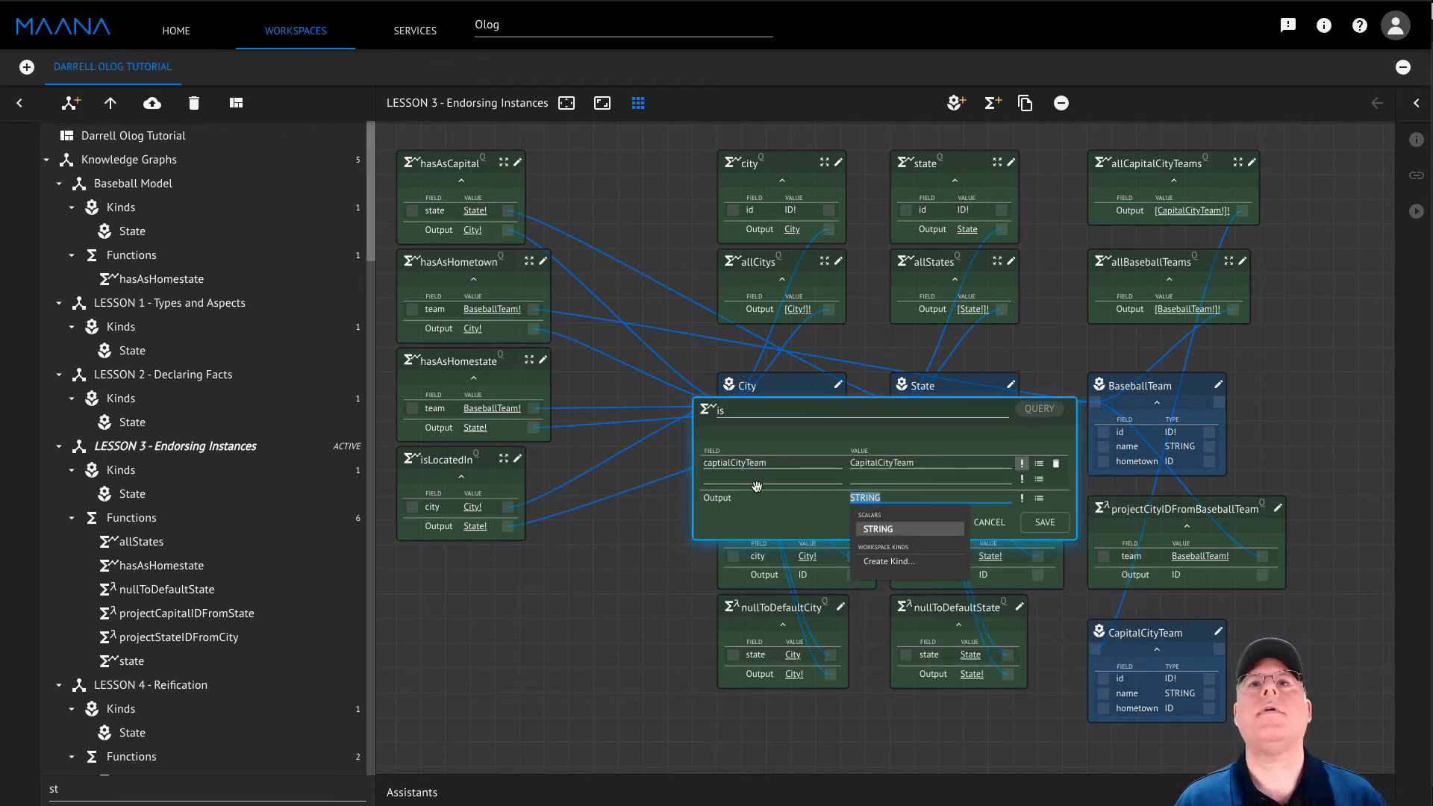
pyautogui.write('BaseballTeam')
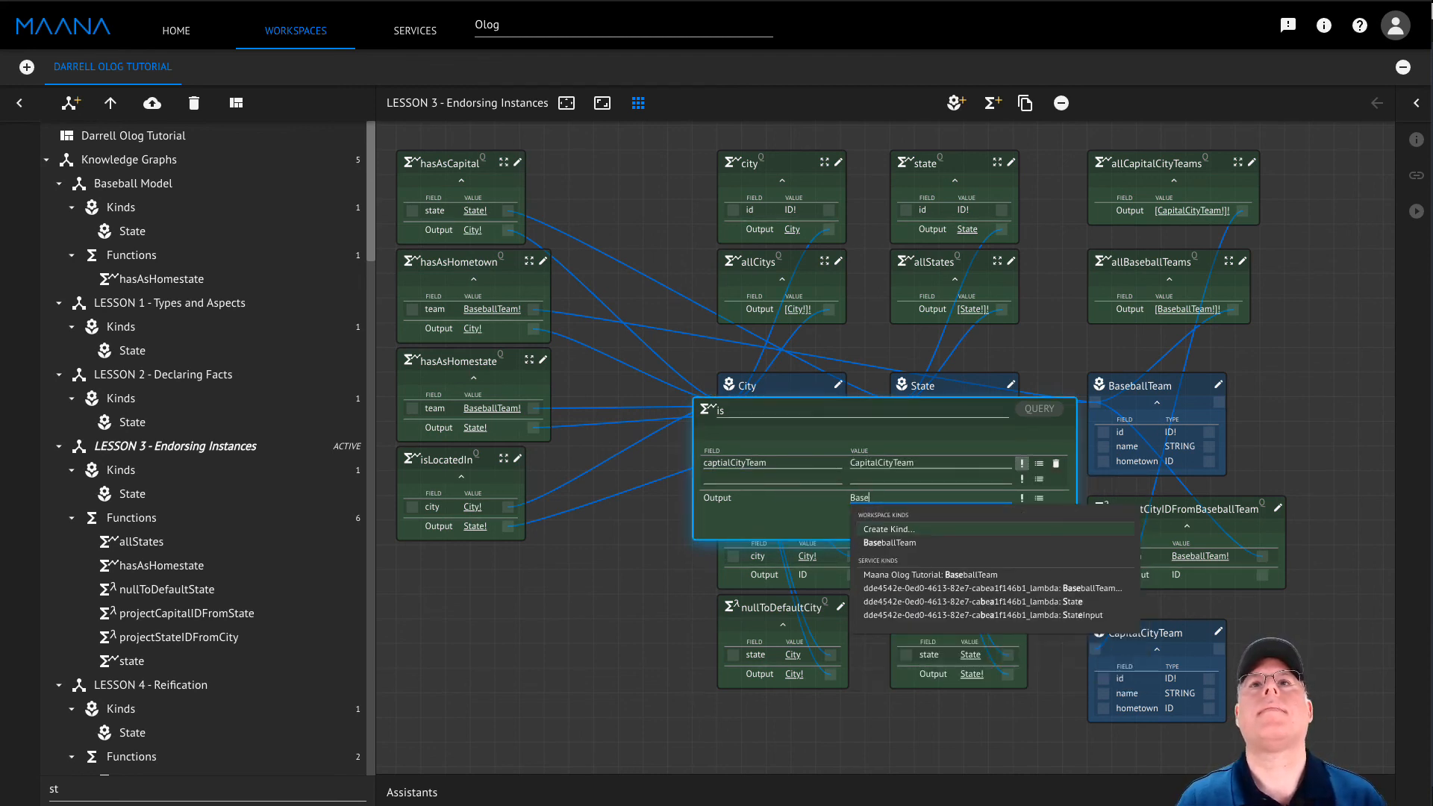
pyautogui.click(891, 544)
pyautogui.click(1023, 498)
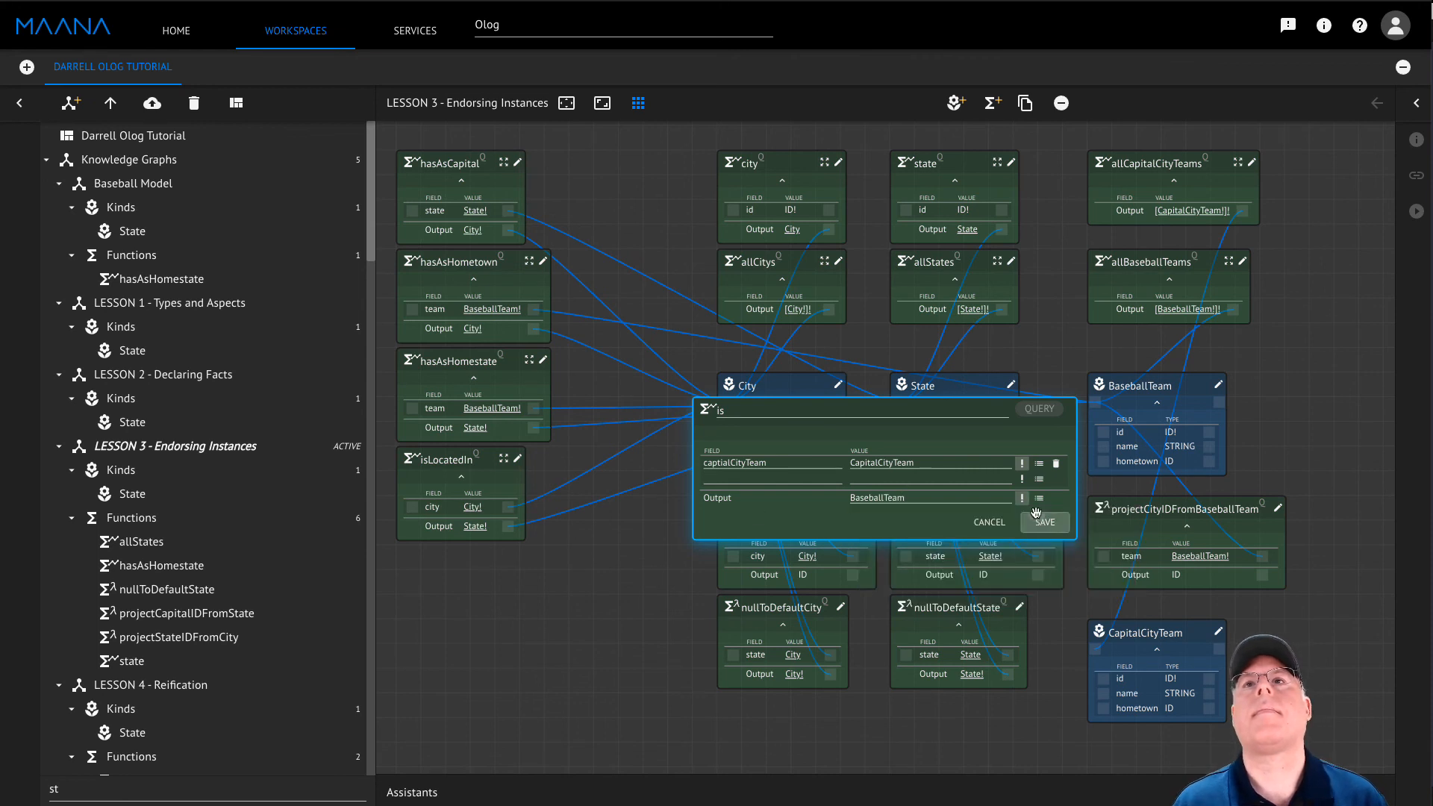
pyautogui.click(1045, 522)
pyautogui.moveTo(847, 406); pyautogui.dragTo(552, 580)
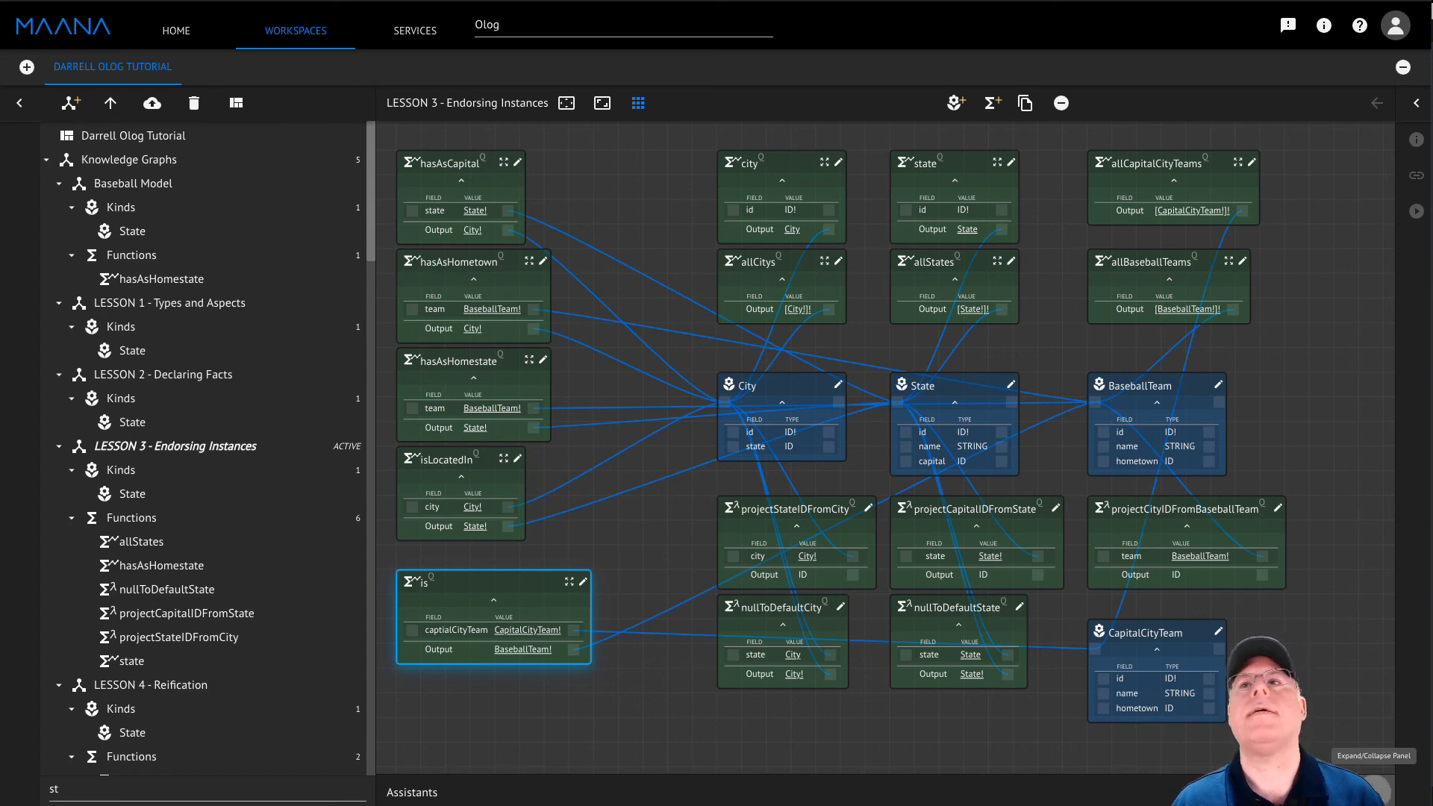
# Implement the is function as a JavaScript lambda with the code "return input.capitalCityTeam", save it and collapse the assistant
pyautogui.click(1375, 790)
pyautogui.click(512, 243)
pyautogui.write('retu')
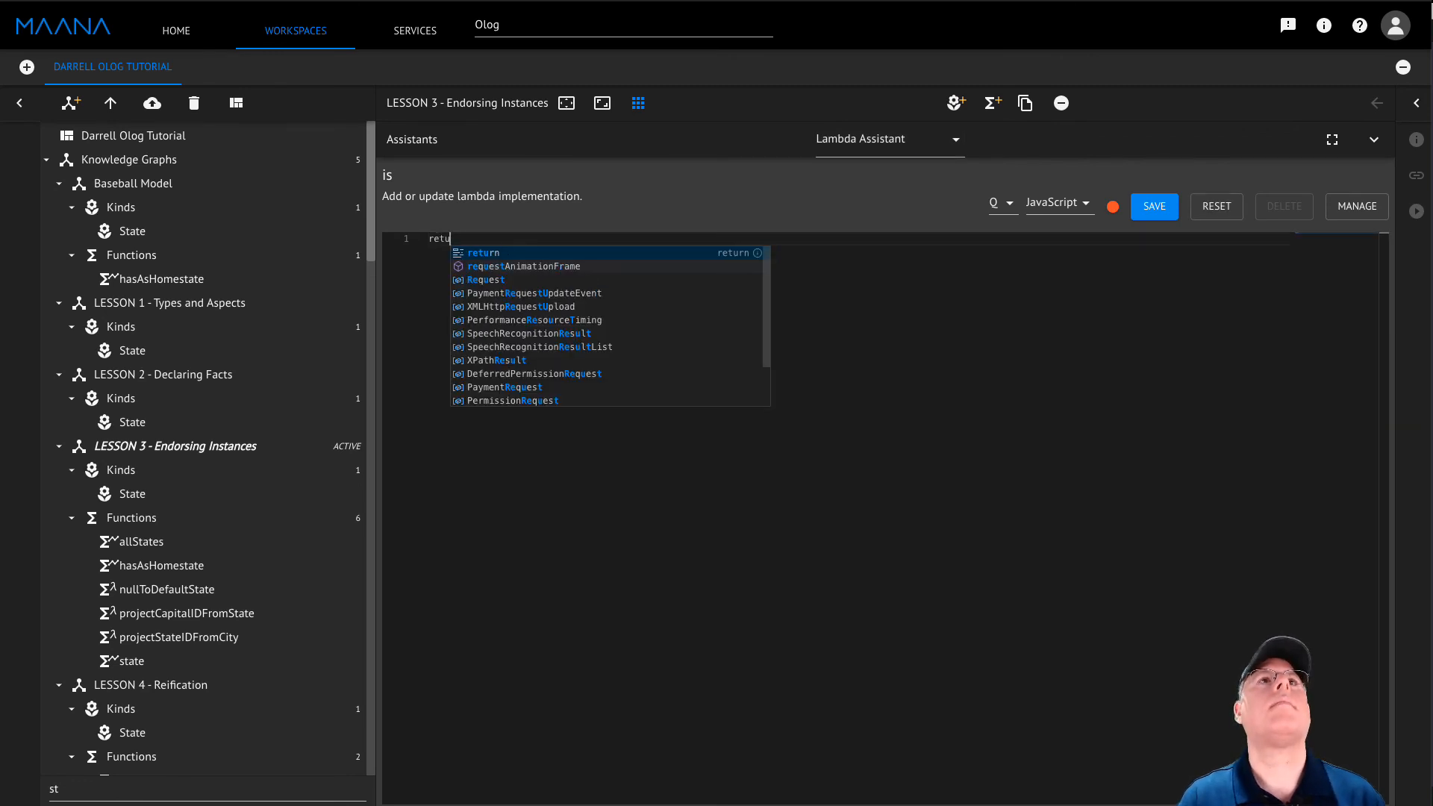
pyautogui.write('rn input.capt')
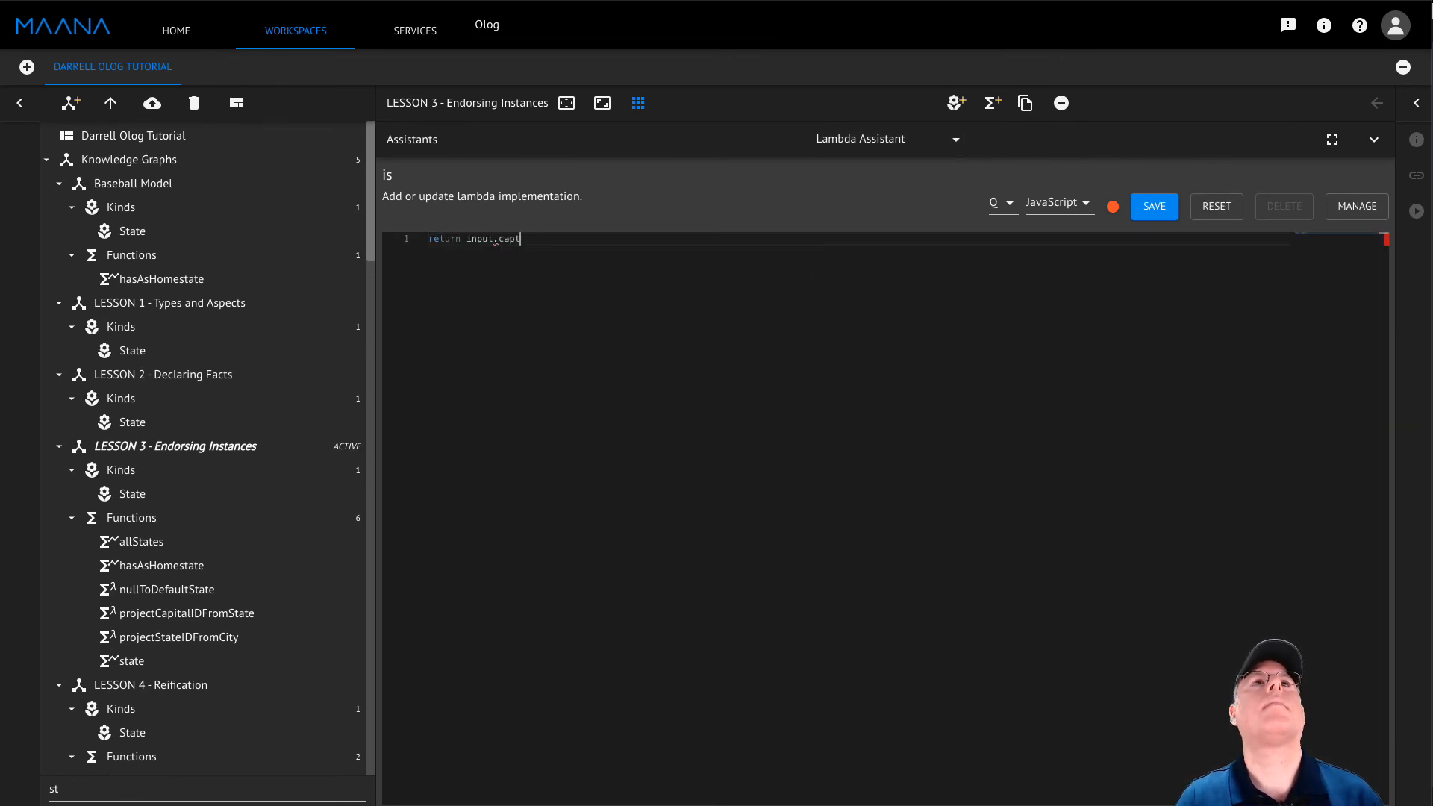
pyautogui.press('BackSpace')
pyautogui.write('italCityTeam')
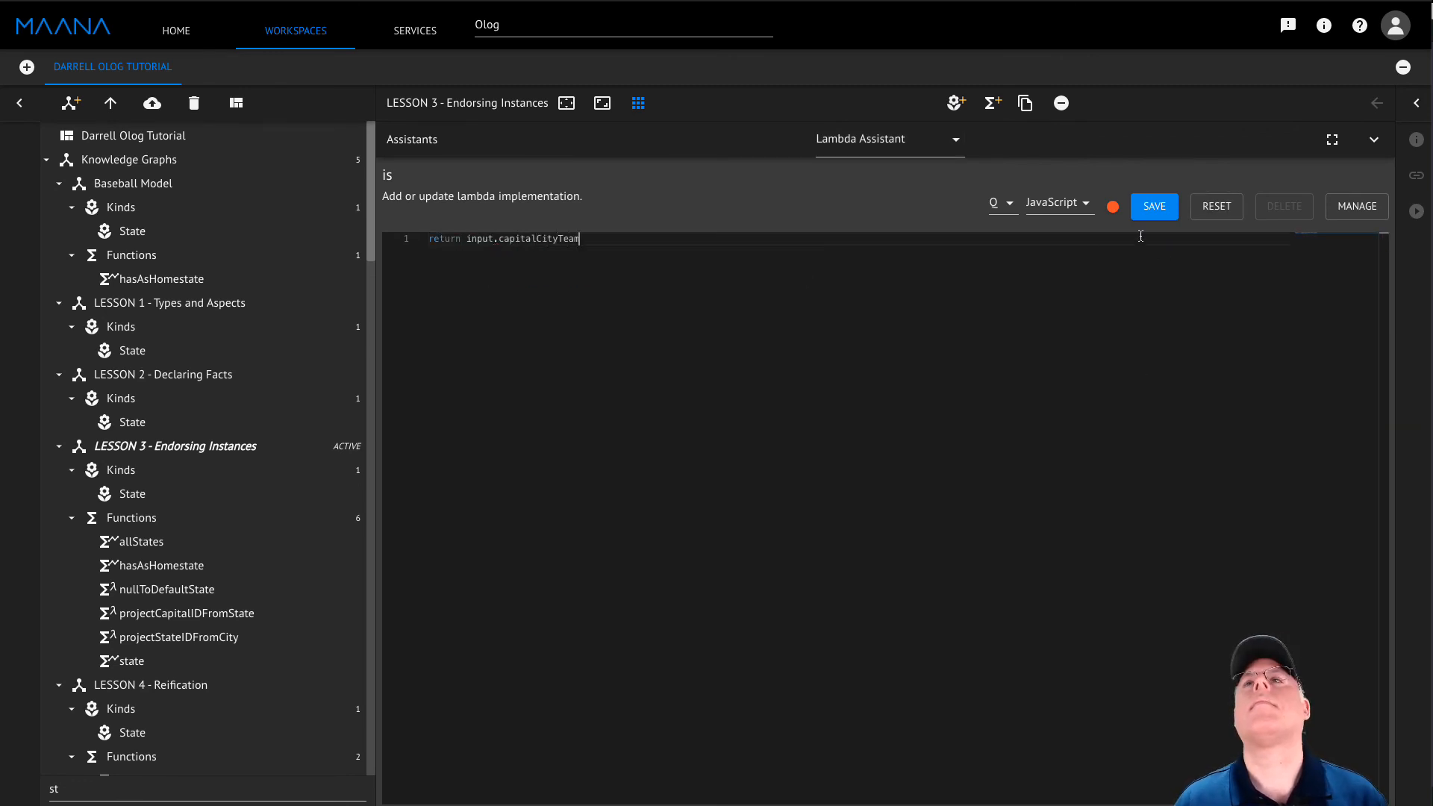
pyautogui.click(1150, 211)
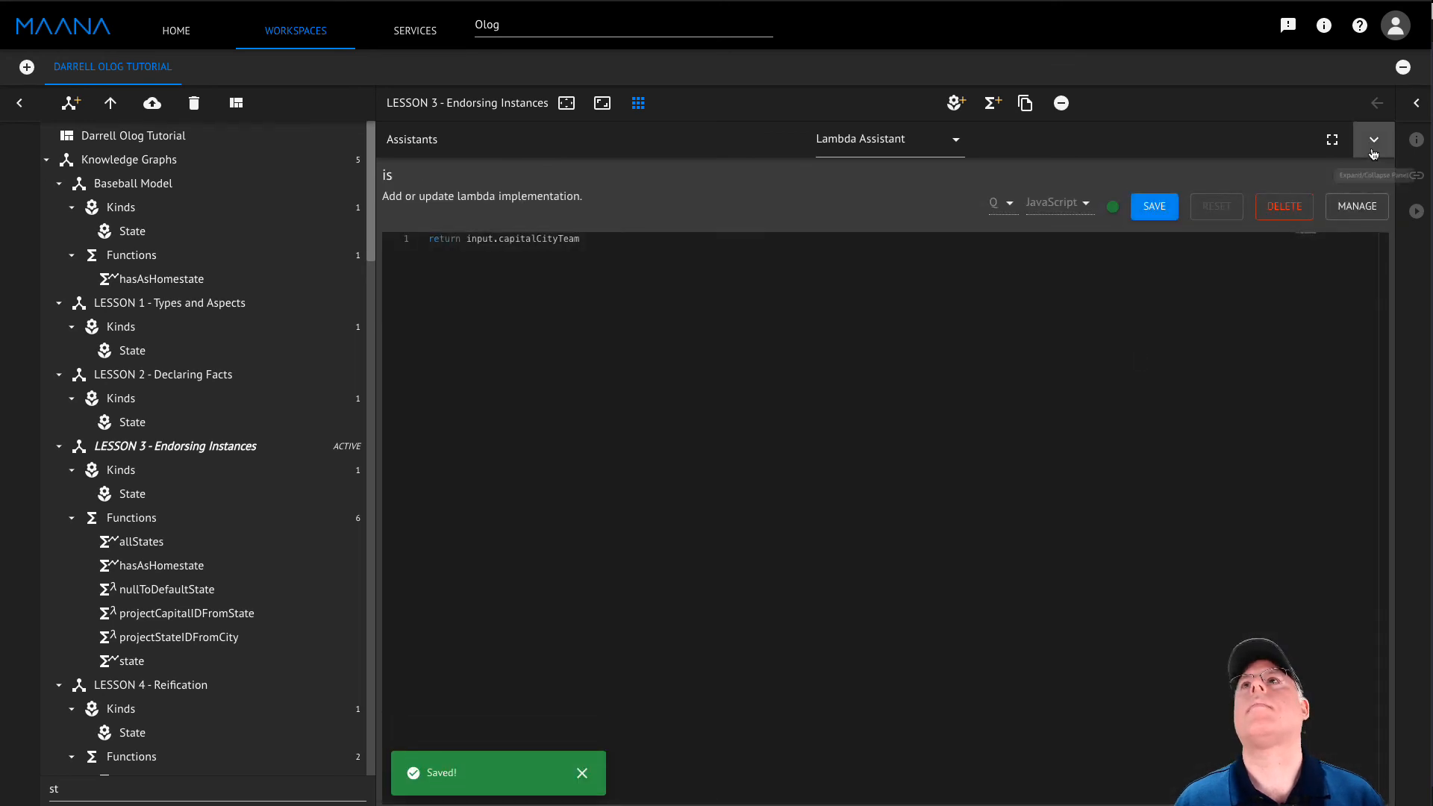
pyautogui.click(1374, 147)
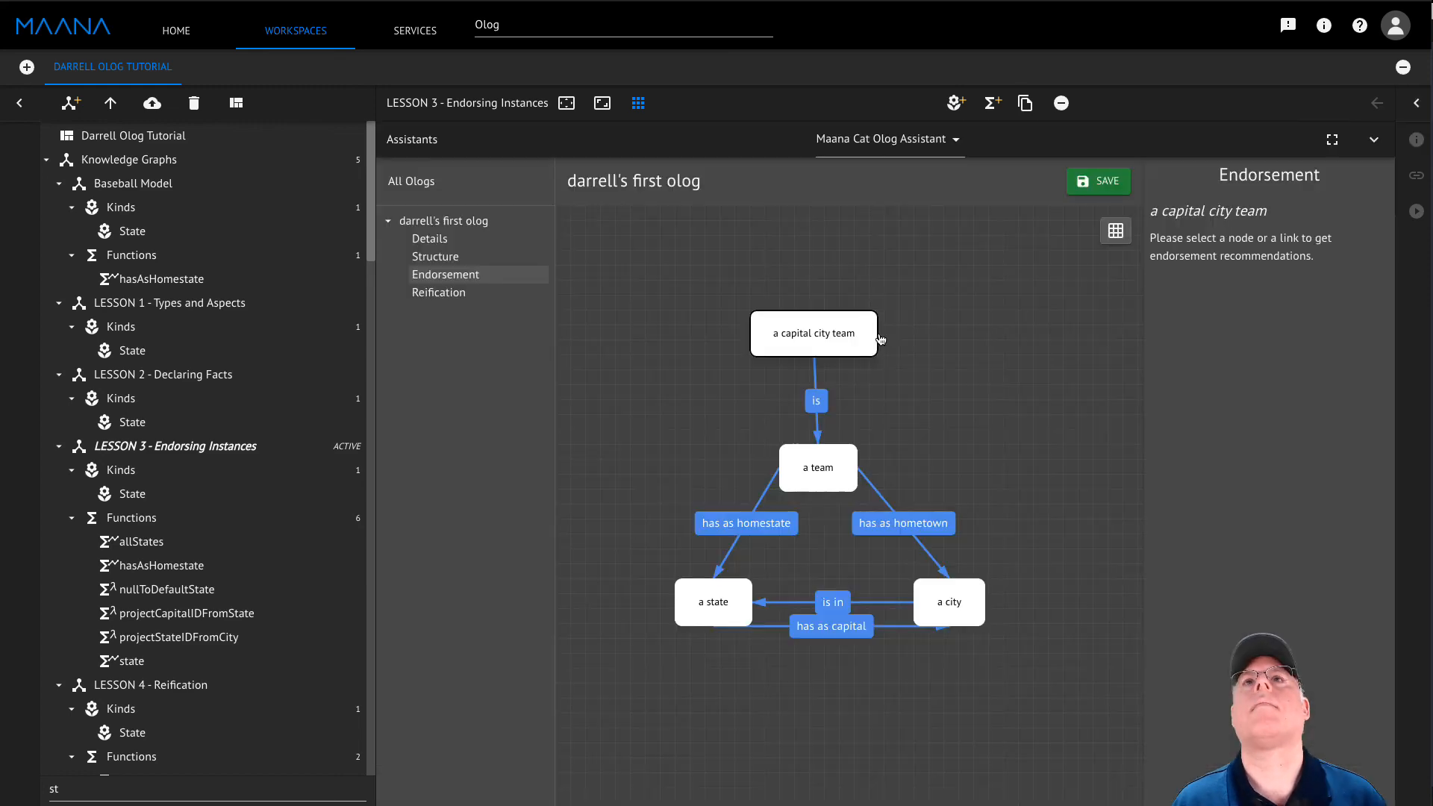
# Endorse the type "a capital city team" in darrell's first olog with the instance source allCapitalCityTeams
pyautogui.click(848, 333)
pyautogui.click(1165, 260)
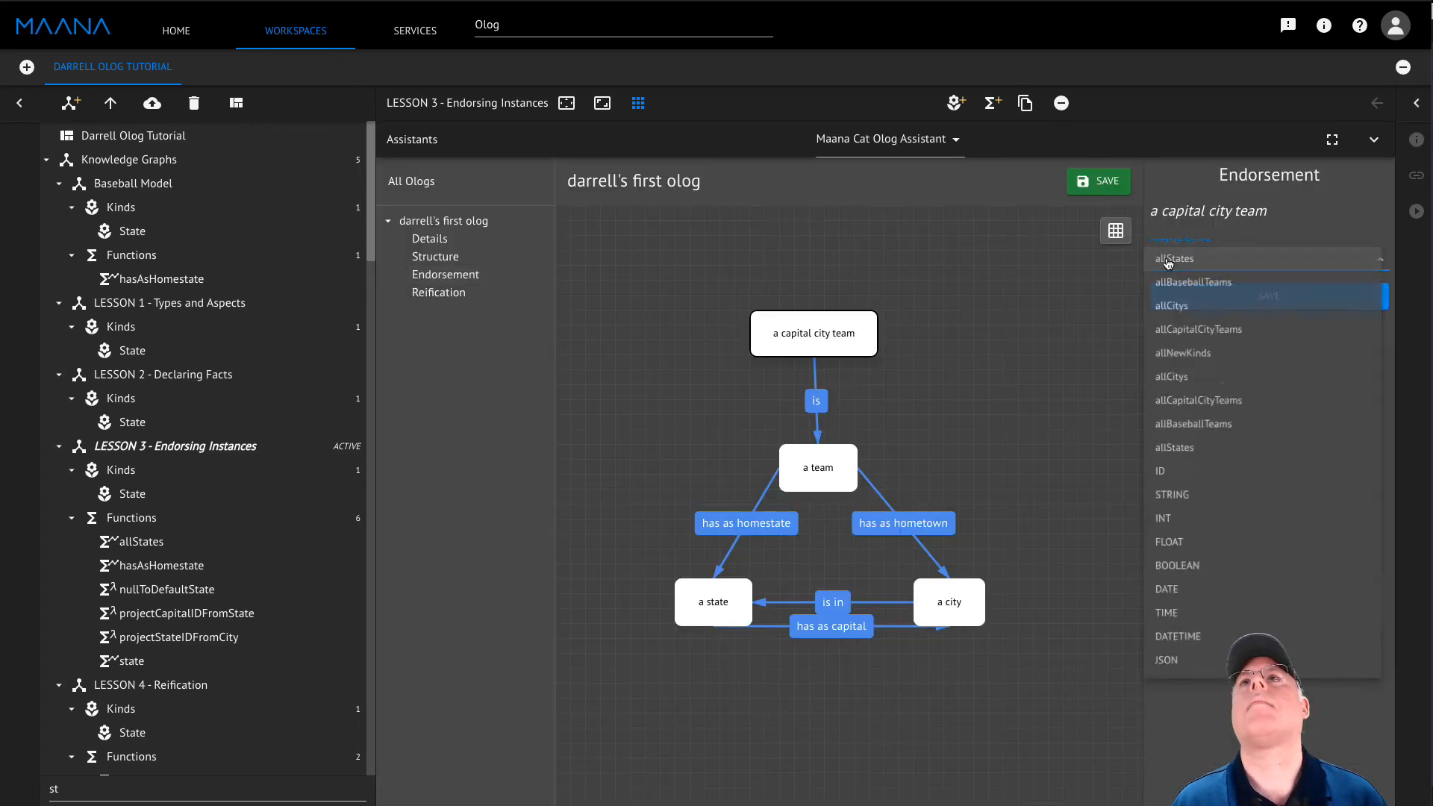
pyautogui.click(1261, 330)
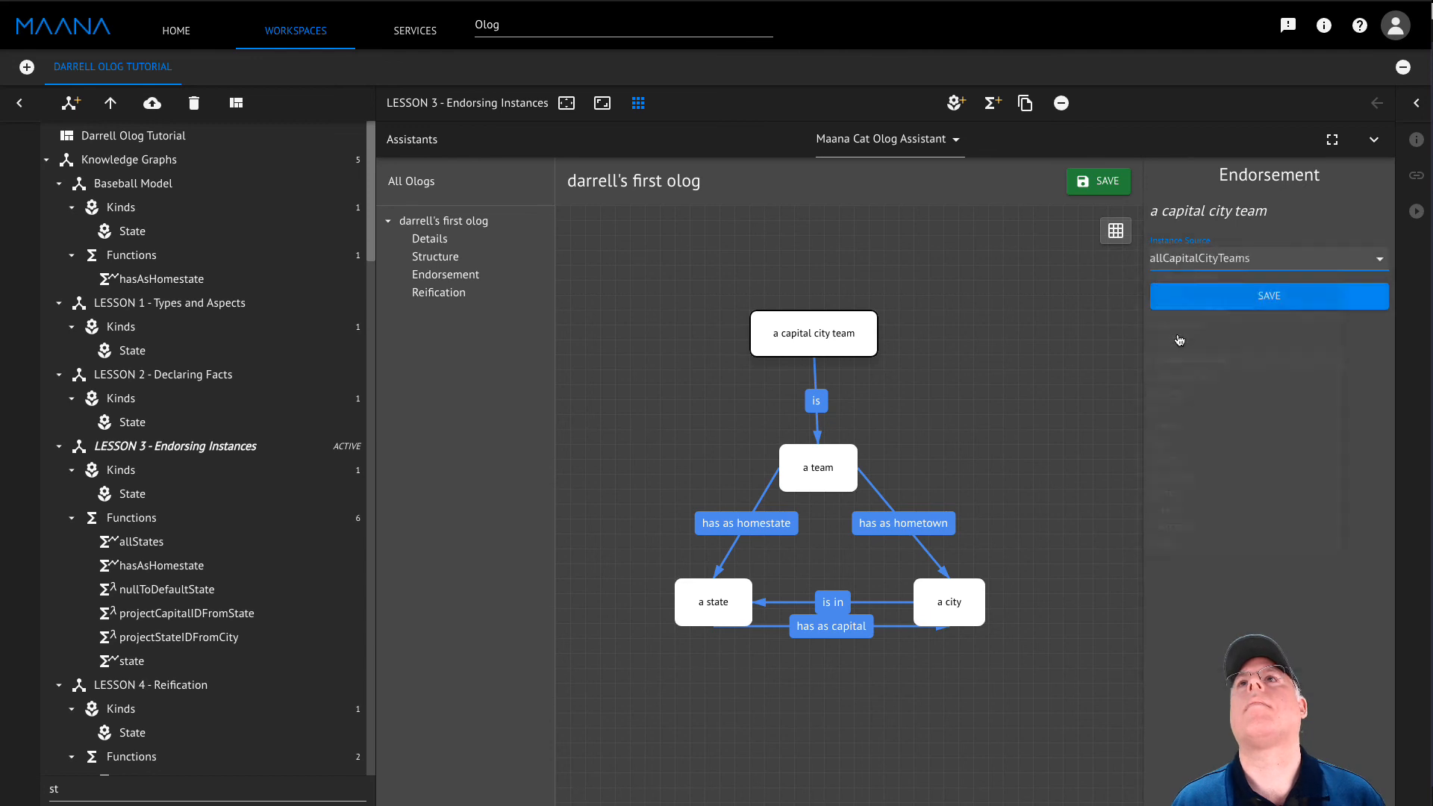
pyautogui.click(1258, 306)
# Endorse the "is" aspect from a capital city team to a team with the is function as instance source
pyautogui.click(816, 400)
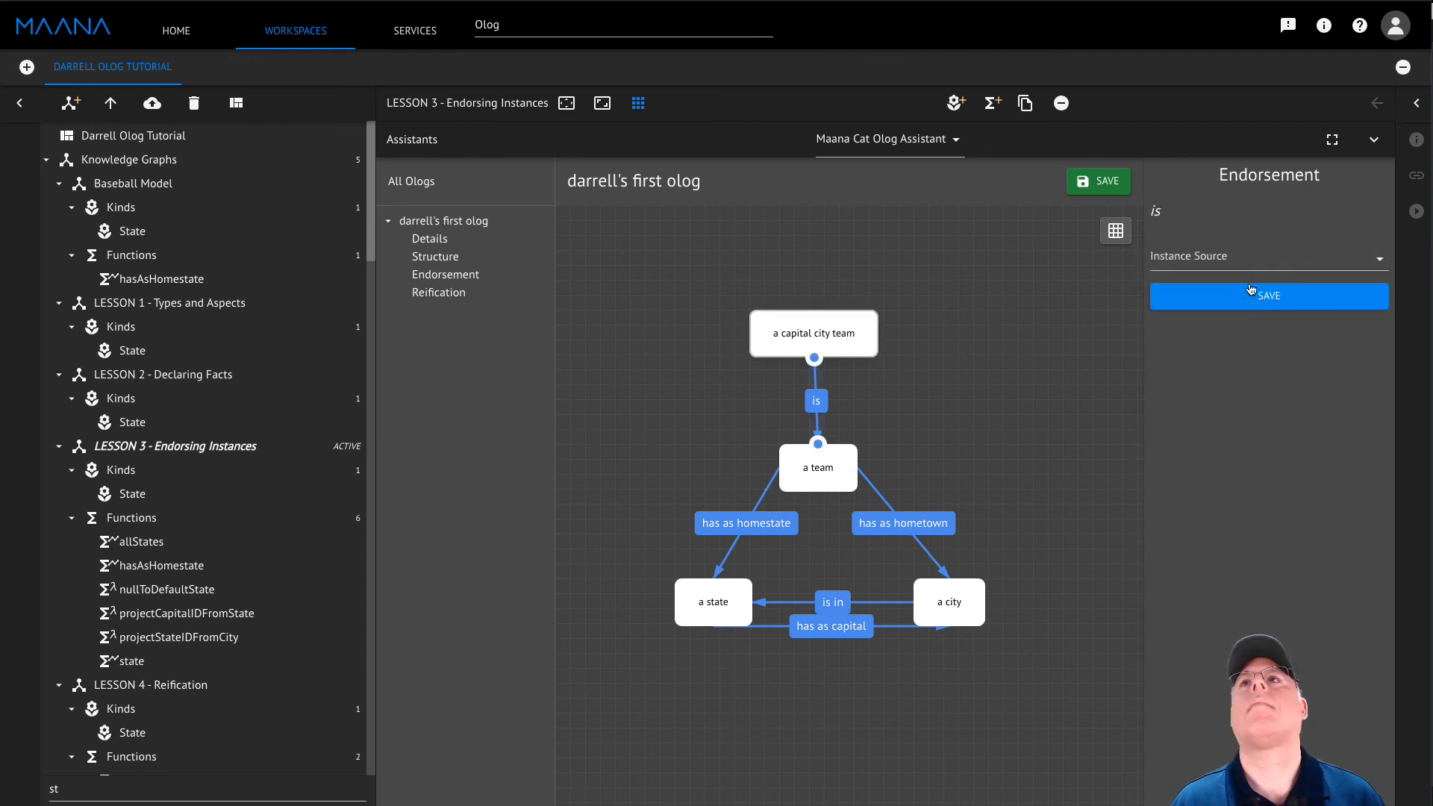
pyautogui.click(1246, 259)
pyautogui.click(1246, 261)
pyautogui.click(1248, 296)
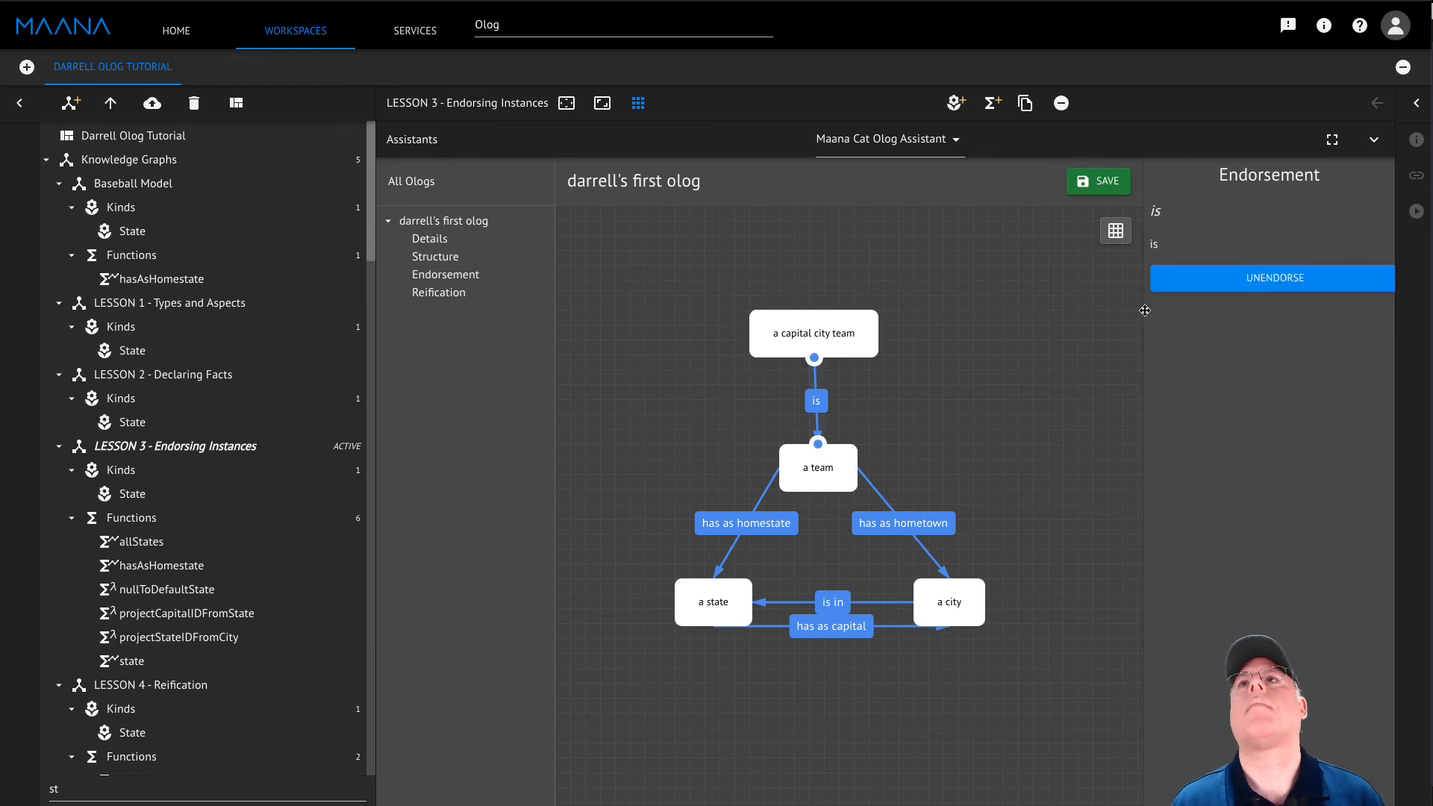